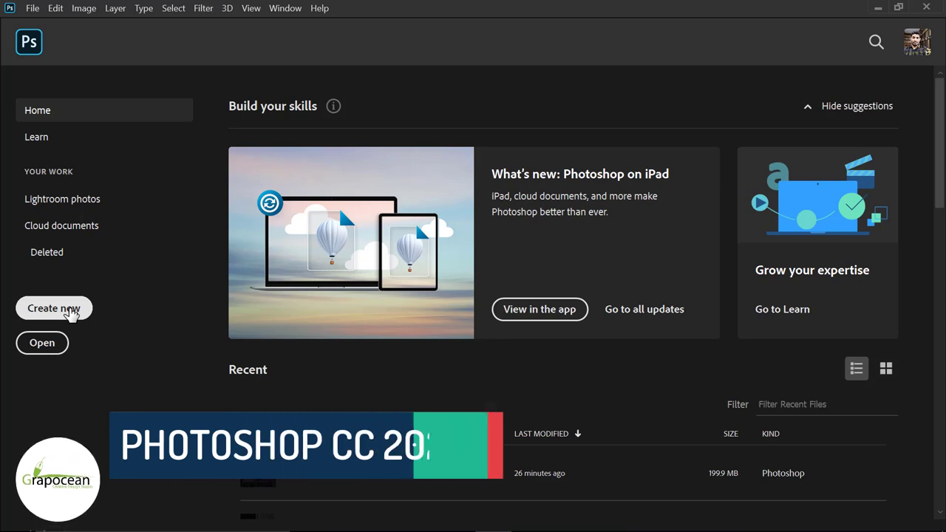
# Start a new document named 'Bill Board Banner Design' at 4167 × 2066 px, 300 ppi.
pyautogui.click(74, 309)
pyautogui.click(708, 97)
pyautogui.write('Bi')
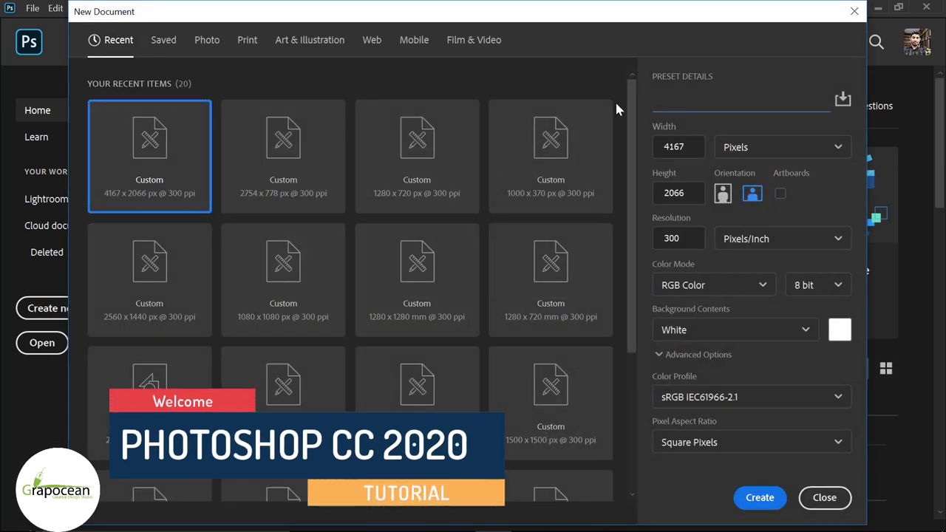
pyautogui.write('ll Boa')
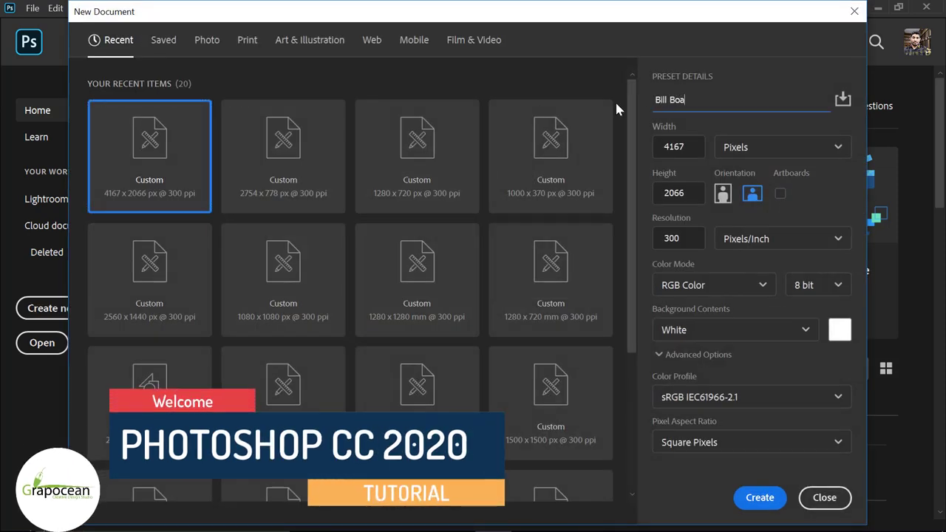
pyautogui.write('rd Banner De')
pyautogui.write('sign')
pyautogui.press('Tab')
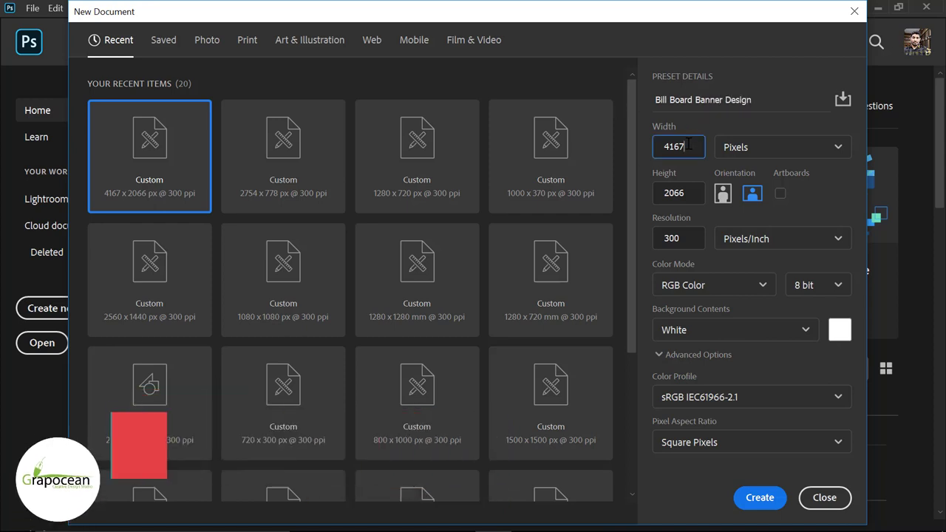
pyautogui.click(773, 510)
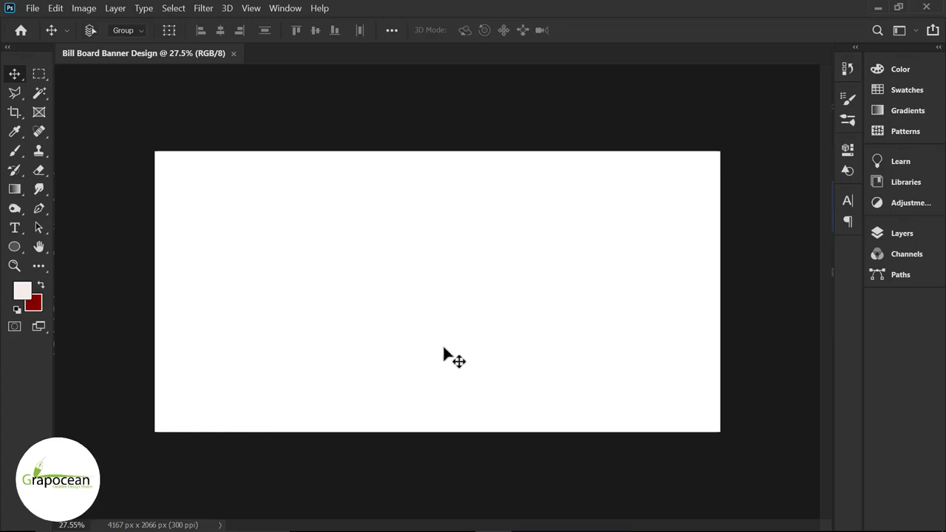
pyautogui.scroll(1, 444, 348)
# Open the white car and misty mountain photos.
pyautogui.click(32, 8)
pyautogui.click(44, 37)
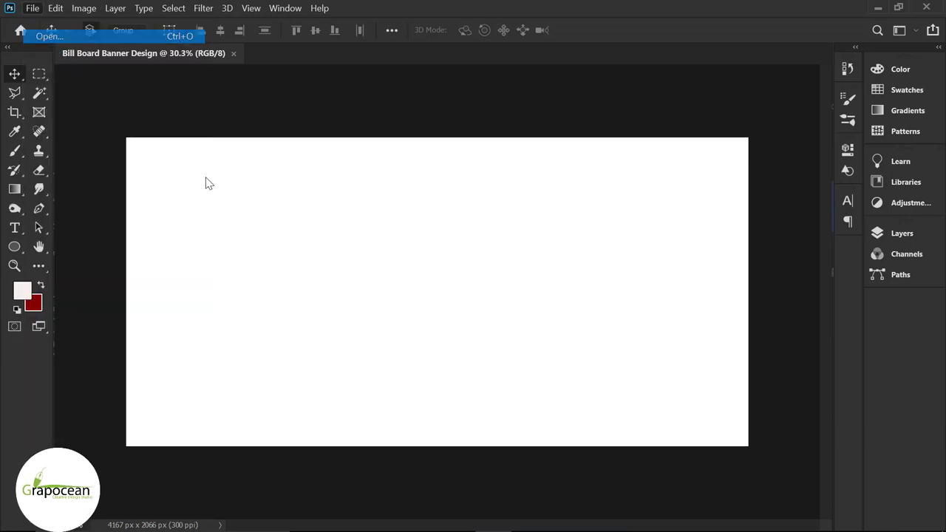
pyautogui.moveTo(297, 200)
pyautogui.mouseDown()
pyautogui.moveTo(439, 143)
pyautogui.moveTo(141, 81)
pyautogui.mouseUp()
pyautogui.click(358, 358)
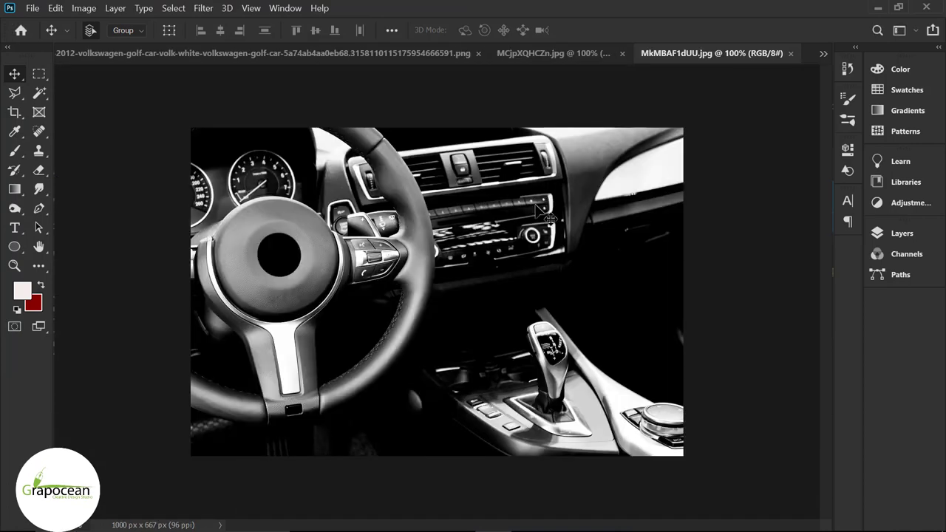
# Copy the car image's layer out, leaving its blending mode at Normal.
pyautogui.click(823, 53)
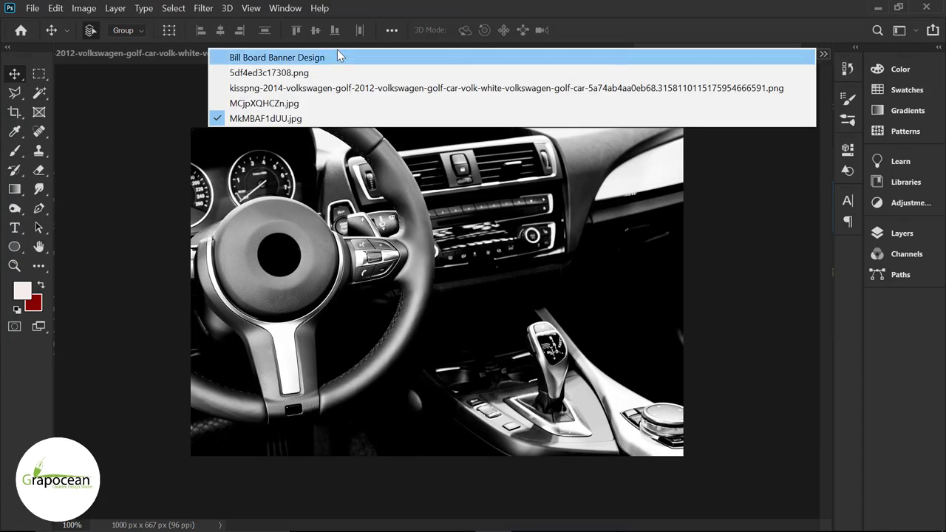
pyautogui.click(344, 60)
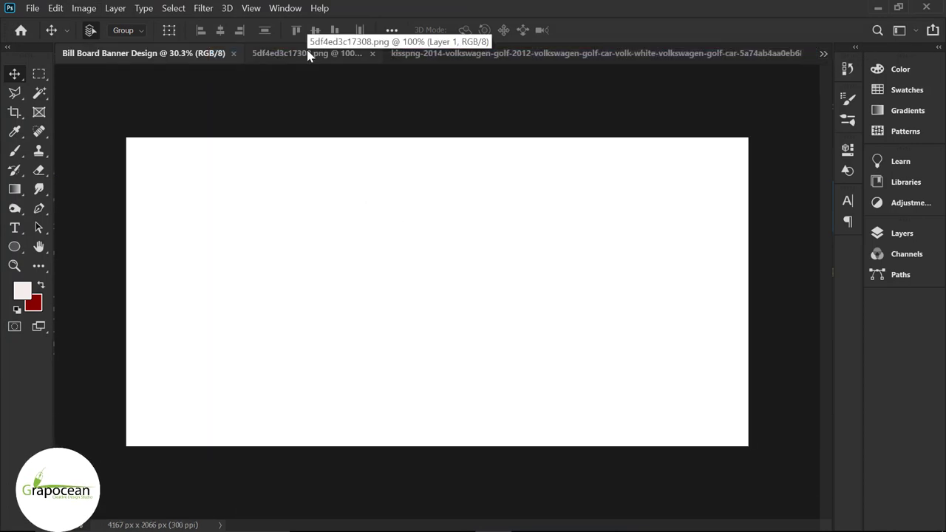
pyautogui.click(434, 58)
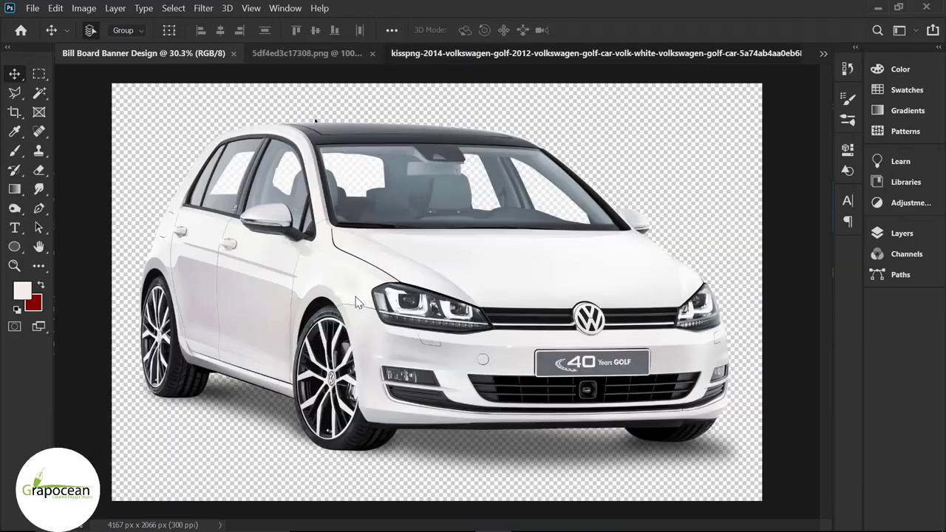
pyautogui.click(900, 233)
pyautogui.moveTo(372, 202)
pyautogui.mouseDown()
pyautogui.moveTo(213, 142)
pyautogui.moveTo(274, 217)
pyautogui.mouseUp()
pyautogui.click(741, 274)
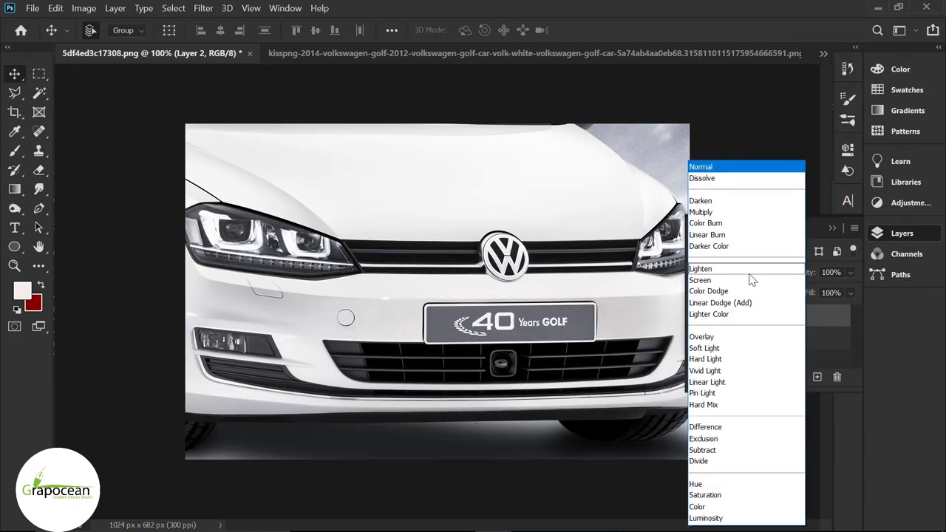
pyautogui.click(912, 361)
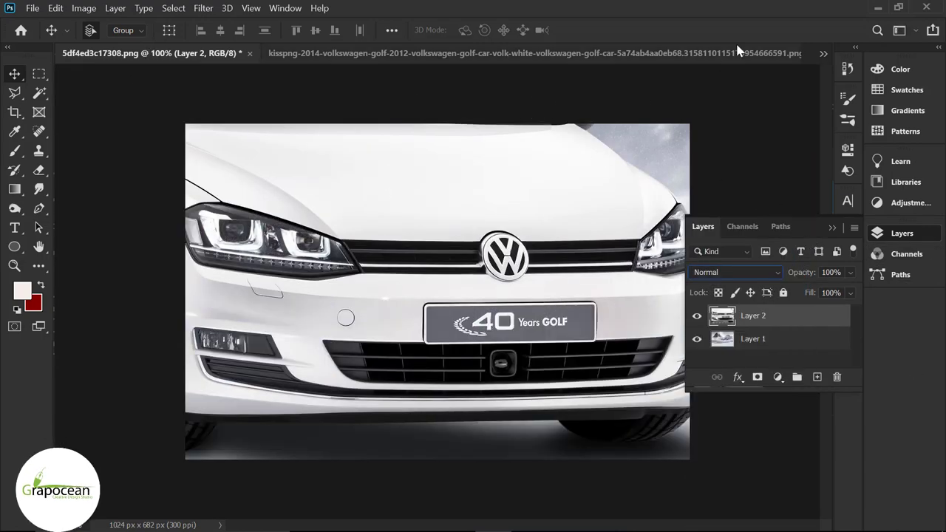
# Drag the car layer into the banner document and save it.
pyautogui.click(823, 53)
pyautogui.click(465, 57)
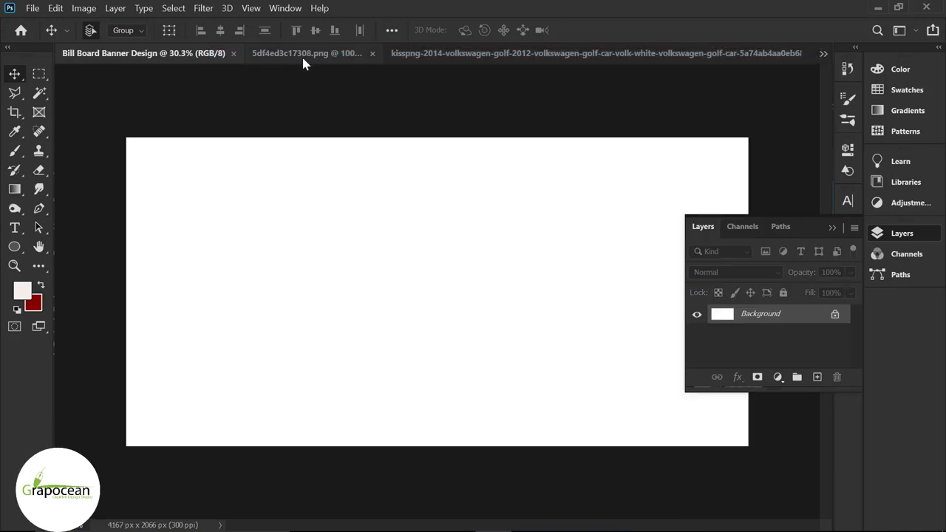
pyautogui.click(302, 54)
pyautogui.moveTo(312, 199)
pyautogui.mouseDown()
pyautogui.moveTo(418, 372)
pyautogui.moveTo(417, 342)
pyautogui.mouseUp()
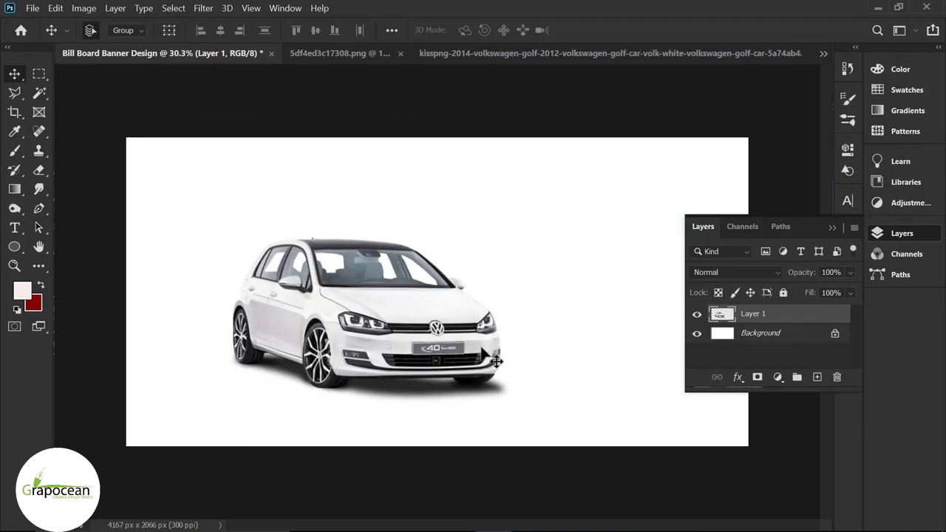
pyautogui.hotkey('ctrl', 's')
# Scale the car up to about 122% and zoom the banner to 25%.
pyautogui.hotkey('ctrl', 't')
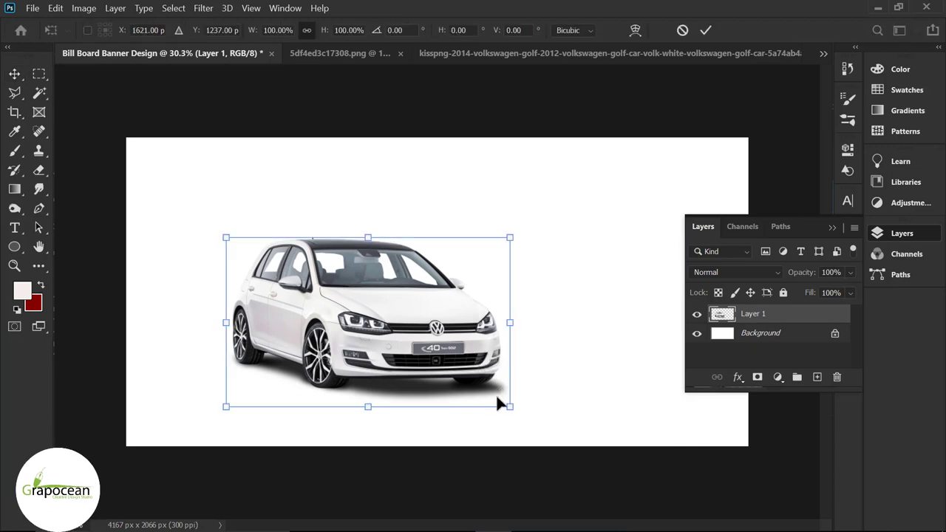
pyautogui.moveTo(529, 412); pyautogui.dragTo(544, 424)
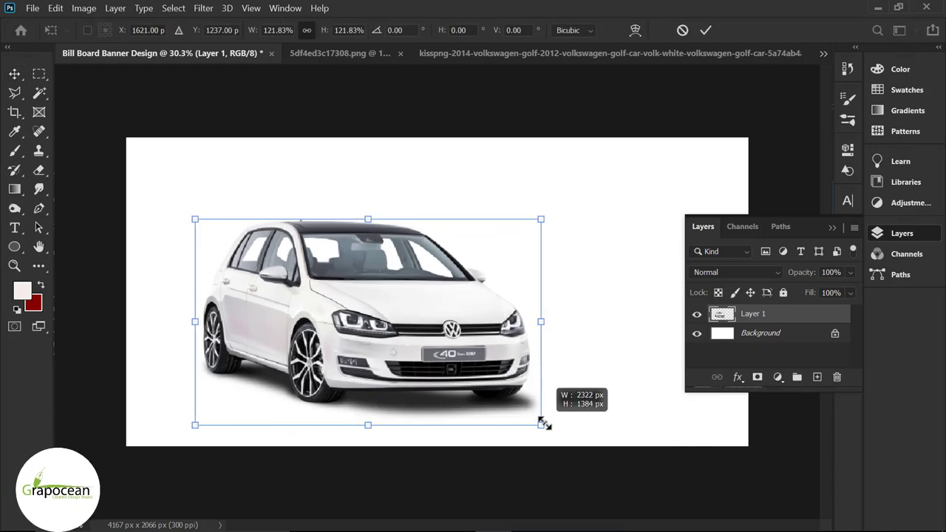
pyautogui.click(706, 31)
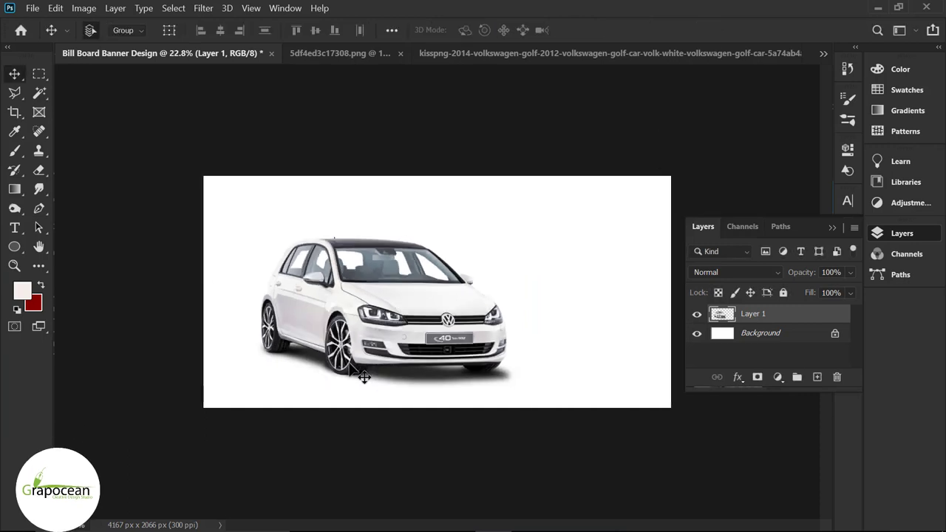
pyautogui.scroll(-1, 366, 375)
pyautogui.hotkey('ctrl', '+')
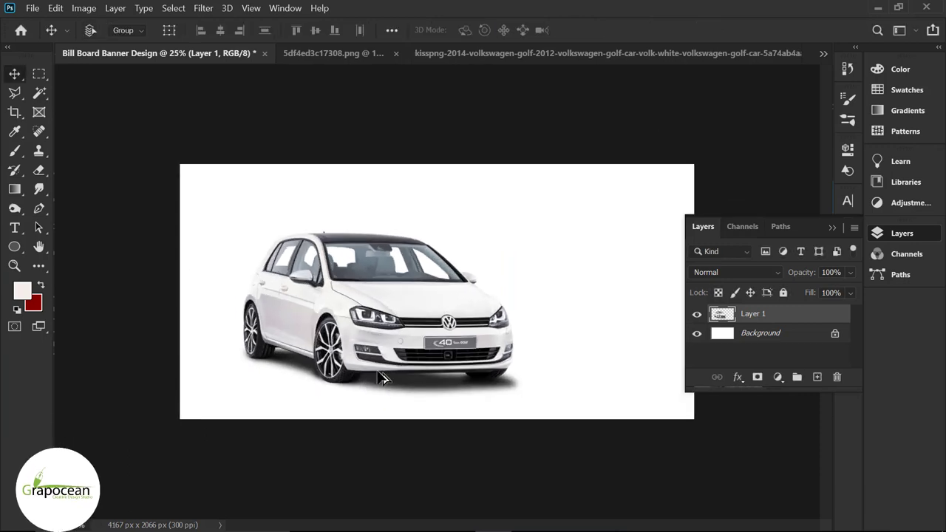
pyautogui.click(332, 54)
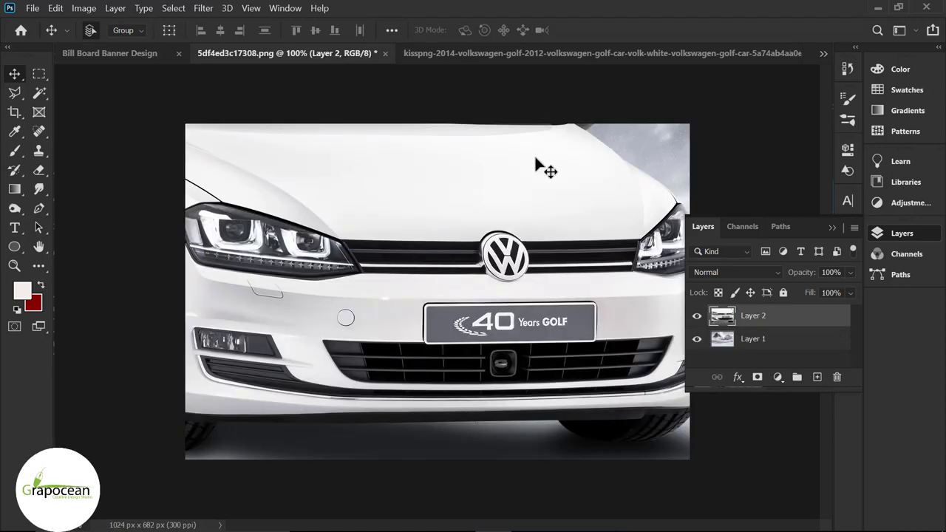
# Delete the stray car copy and add the mountain photo below the car, enlarged to cover the banner.
pyautogui.moveTo(535, 159); pyautogui.dragTo(562, 281)
pyautogui.press('Delete')
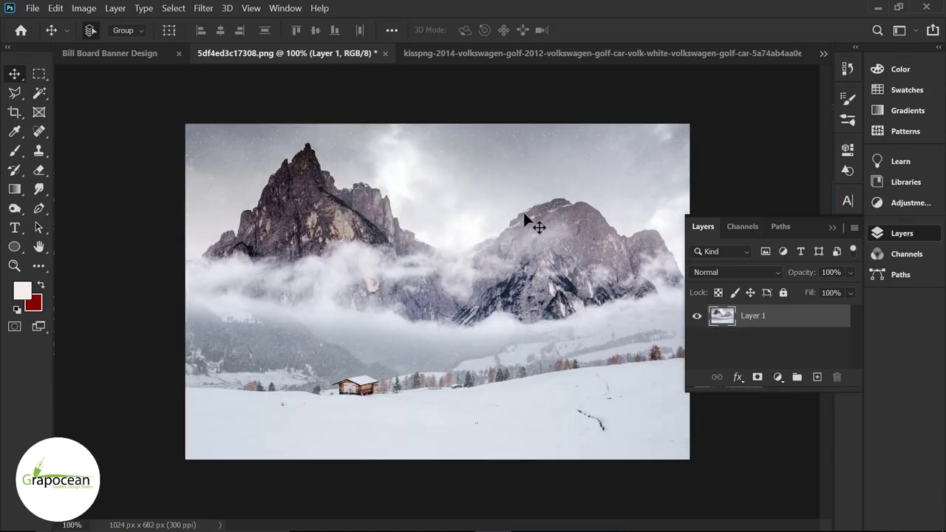
pyautogui.moveTo(524, 216); pyautogui.dragTo(520, 327)
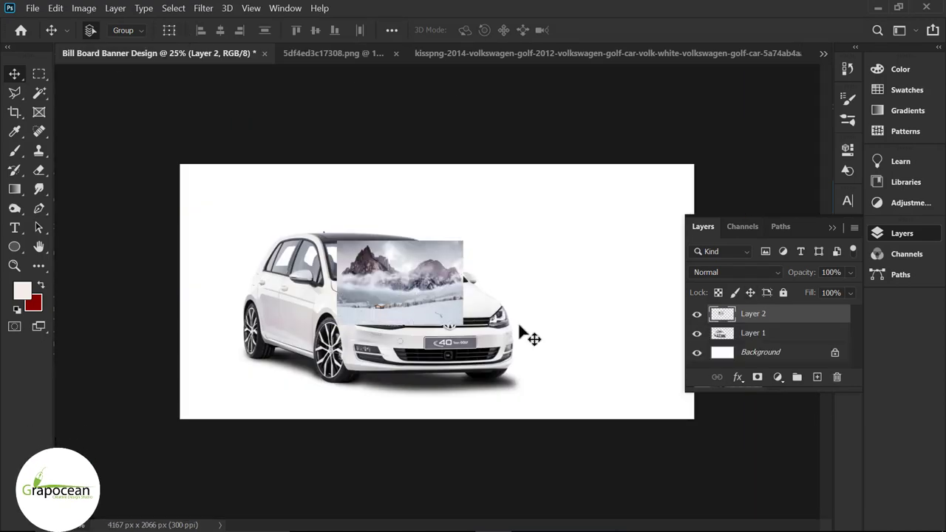
pyautogui.moveTo(802, 315); pyautogui.dragTo(798, 341)
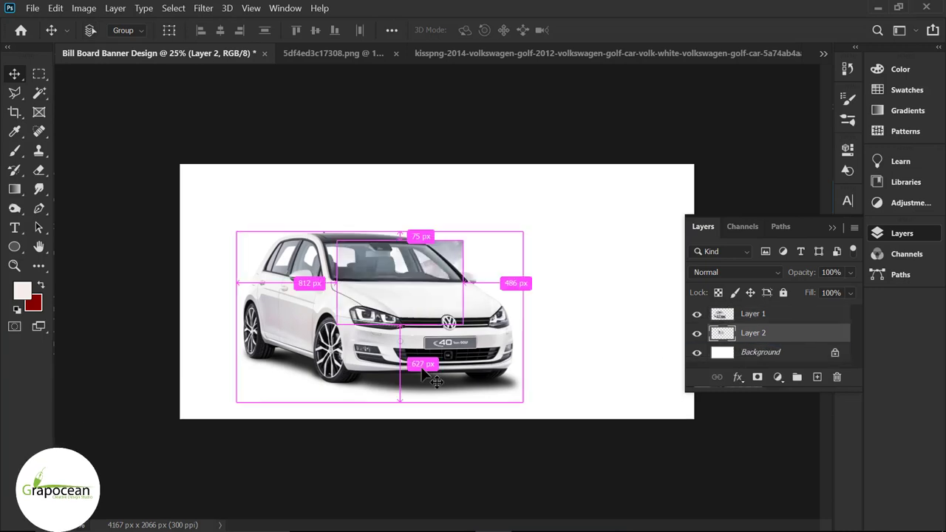
pyautogui.hotkey('ctrl', 't')
pyautogui.moveTo(553, 376); pyautogui.dragTo(751, 474)
pyautogui.moveTo(577, 406)
pyautogui.mouseDown()
pyautogui.moveTo(592, 373)
pyautogui.moveTo(579, 337)
pyautogui.mouseUp()
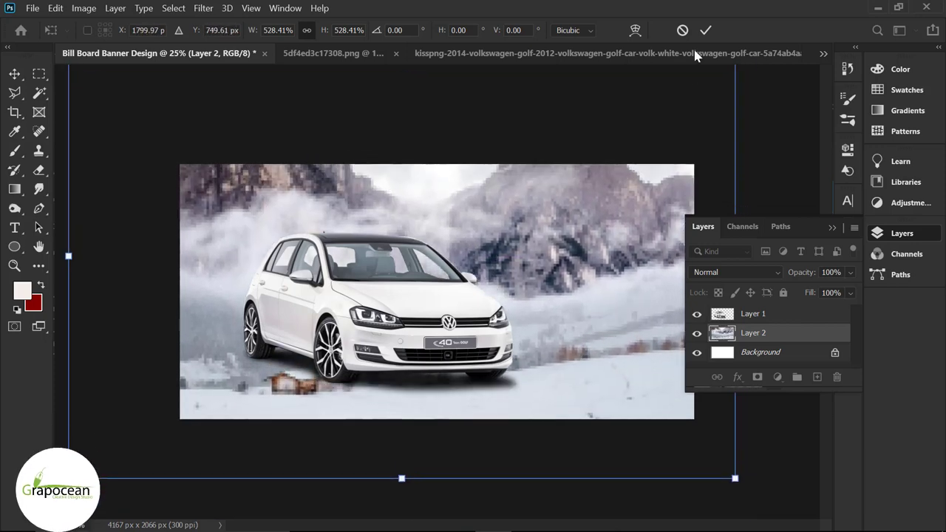
pyautogui.click(705, 30)
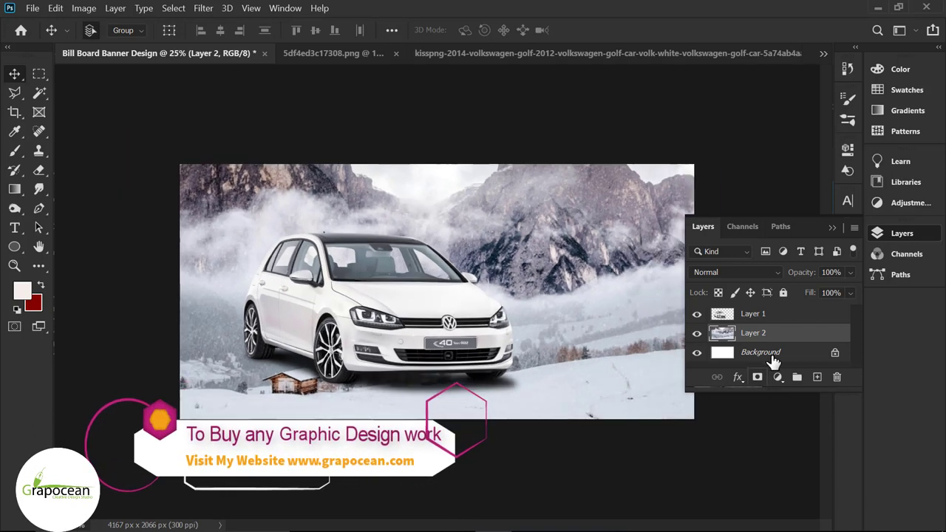
pyautogui.click(772, 356)
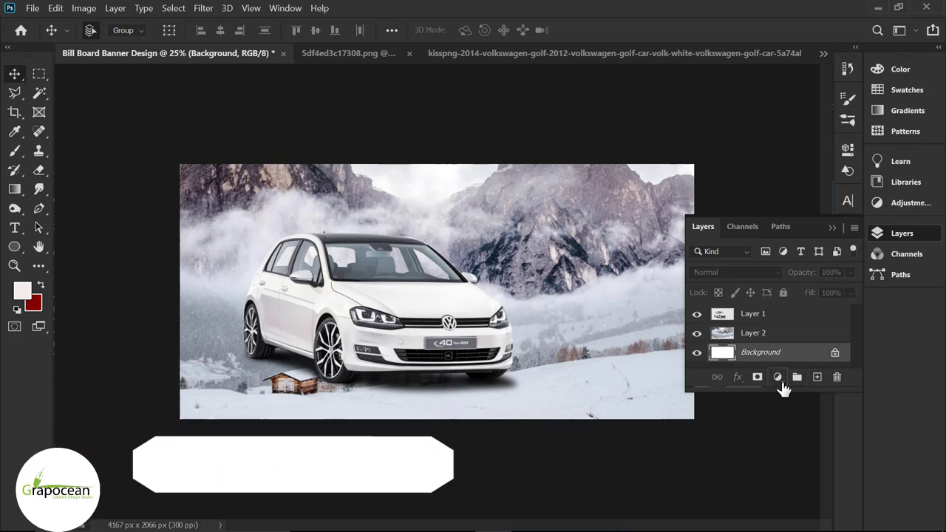
# Add a Gradient Fill 1 layer and move it above the mountain Layer 2.
pyautogui.click(780, 380)
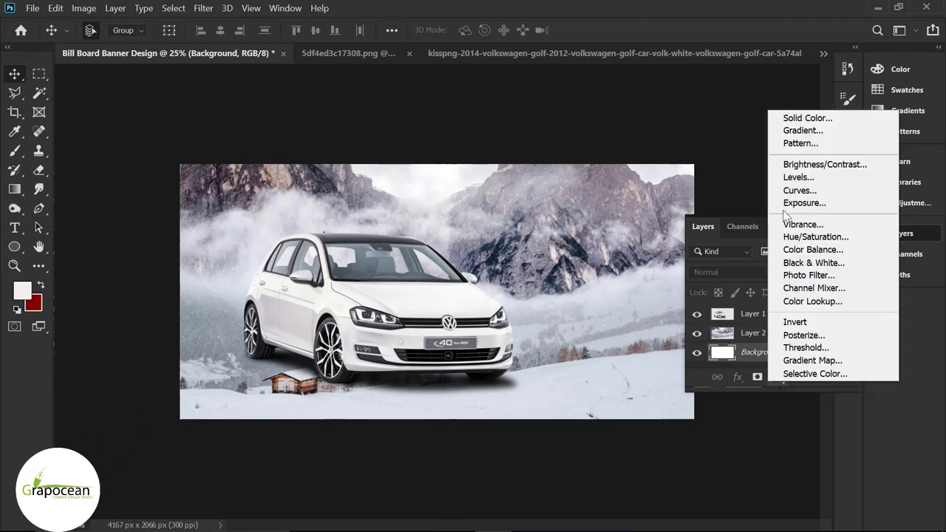
pyautogui.click(802, 130)
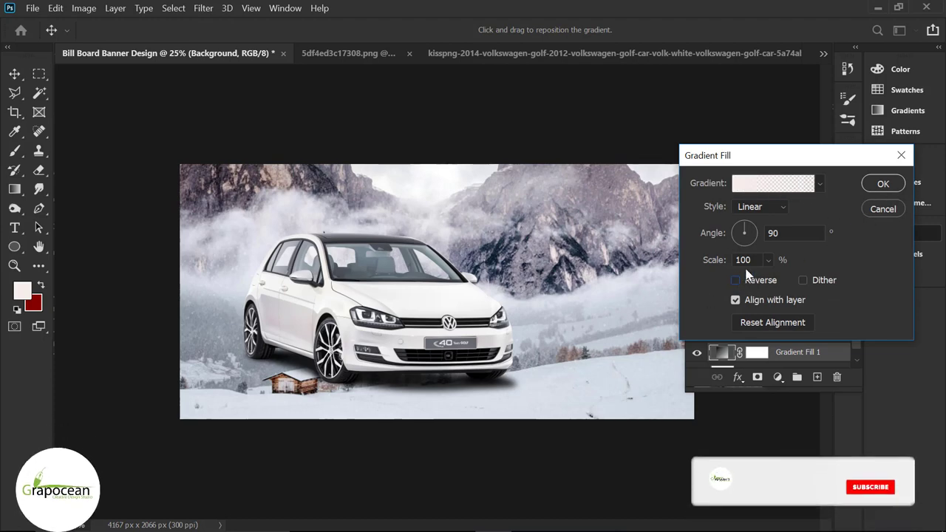
pyautogui.moveTo(800, 166)
pyautogui.mouseDown()
pyautogui.moveTo(881, 268)
pyautogui.moveTo(659, 379)
pyautogui.moveTo(545, 365)
pyautogui.mouseUp()
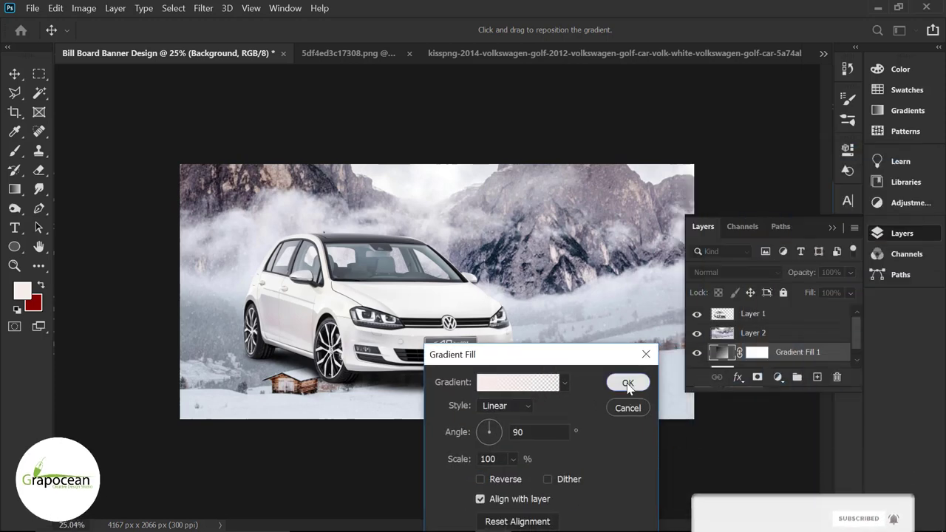
pyautogui.click(627, 383)
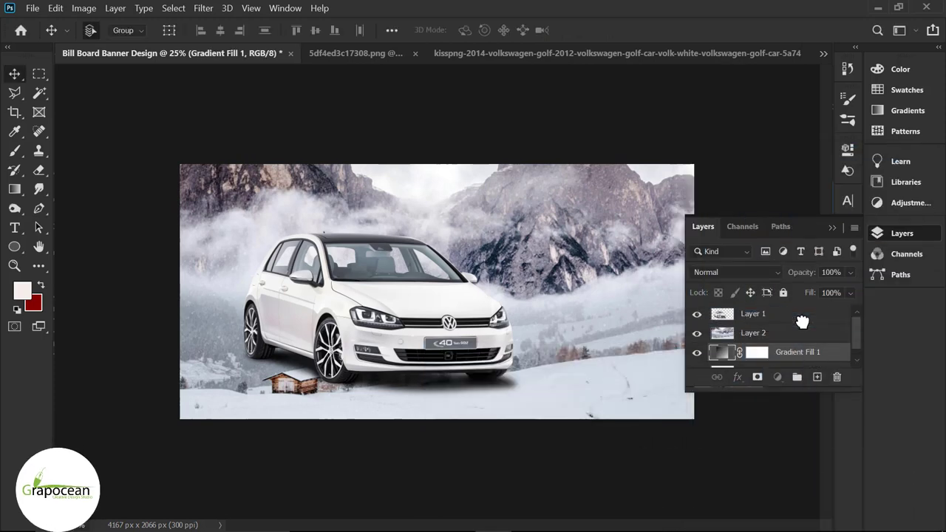
pyautogui.moveTo(802, 321); pyautogui.dragTo(801, 325)
pyautogui.hotkey('ctrl', '+')
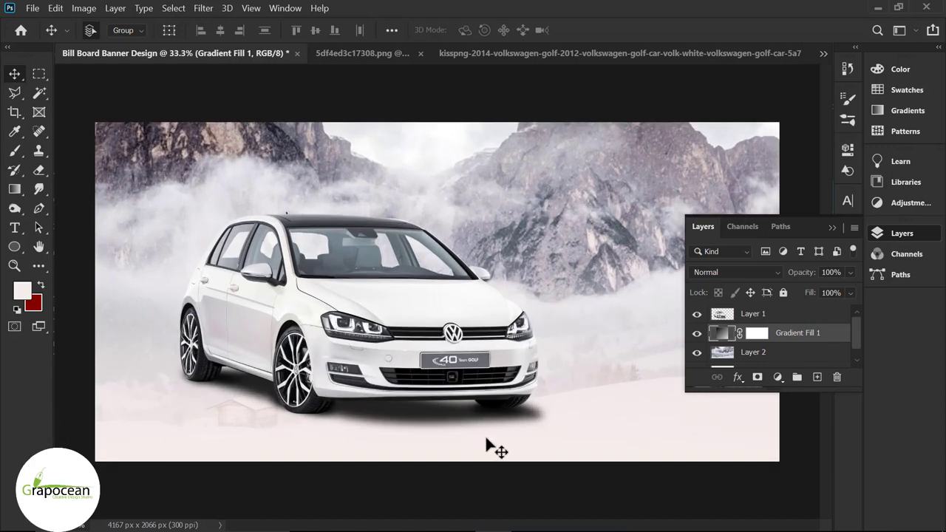
pyautogui.scroll(-2, 549, 426)
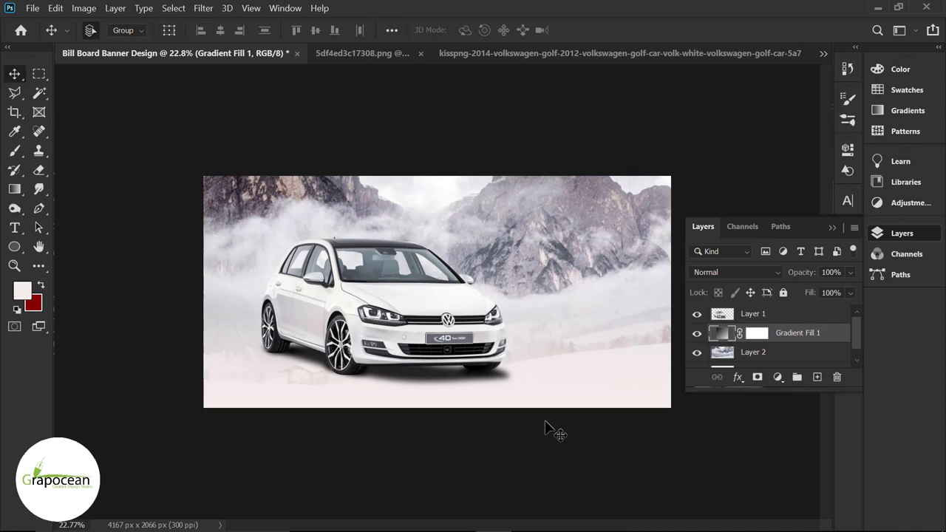
# Set the gradient's left colour stop to pure white.
pyautogui.doubleClick(723, 334)
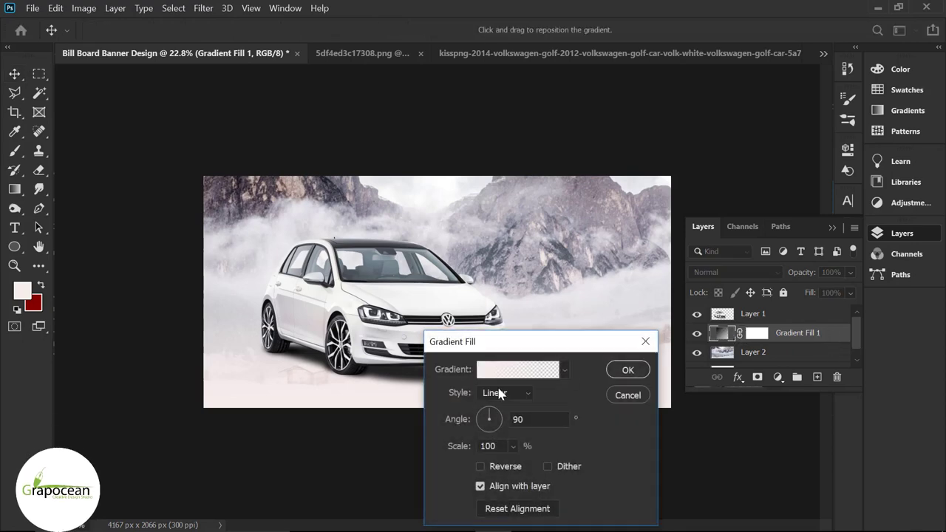
pyautogui.click(487, 375)
pyautogui.doubleClick(604, 424)
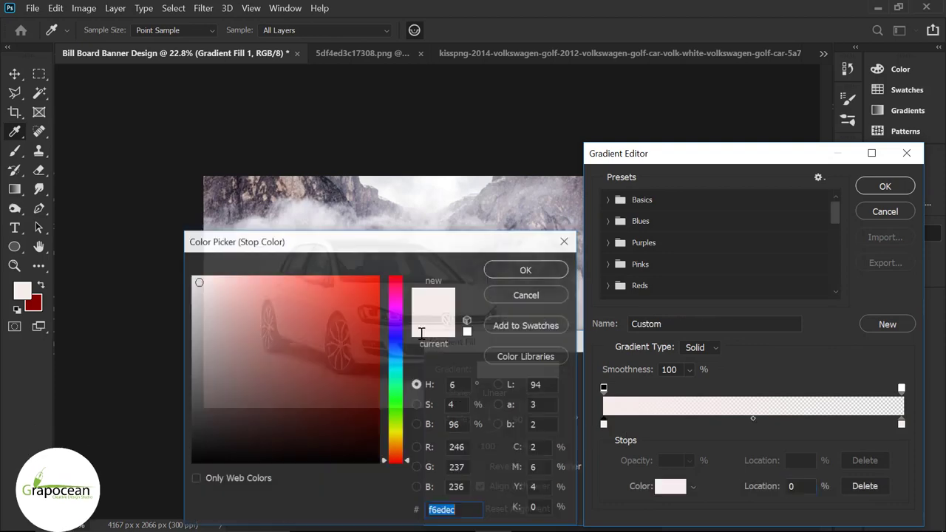
pyautogui.click(312, 211)
pyautogui.moveTo(314, 246)
pyautogui.mouseDown()
pyautogui.moveTo(370, 264)
pyautogui.moveTo(792, 273)
pyautogui.mouseUp()
pyautogui.click(670, 302)
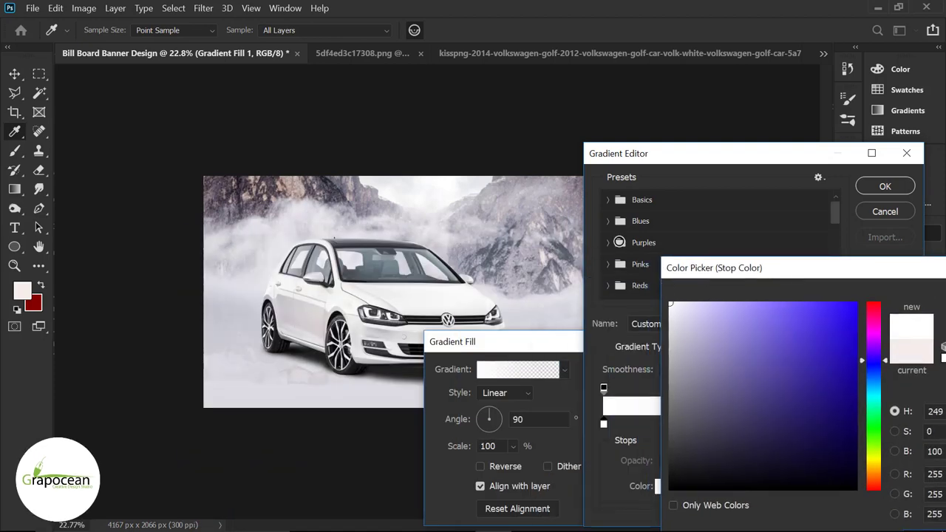
pyautogui.click(670, 309)
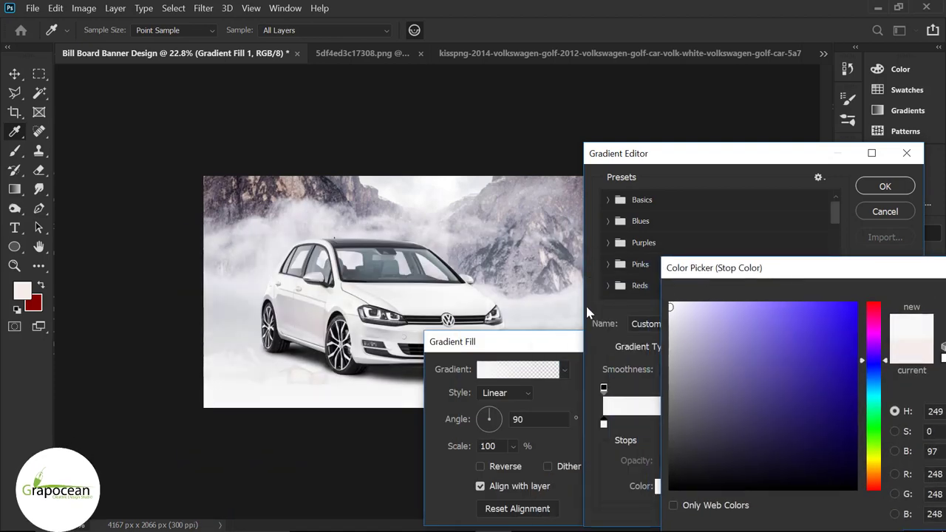
pyautogui.click(670, 303)
pyautogui.moveTo(888, 272); pyautogui.dragTo(605, 282)
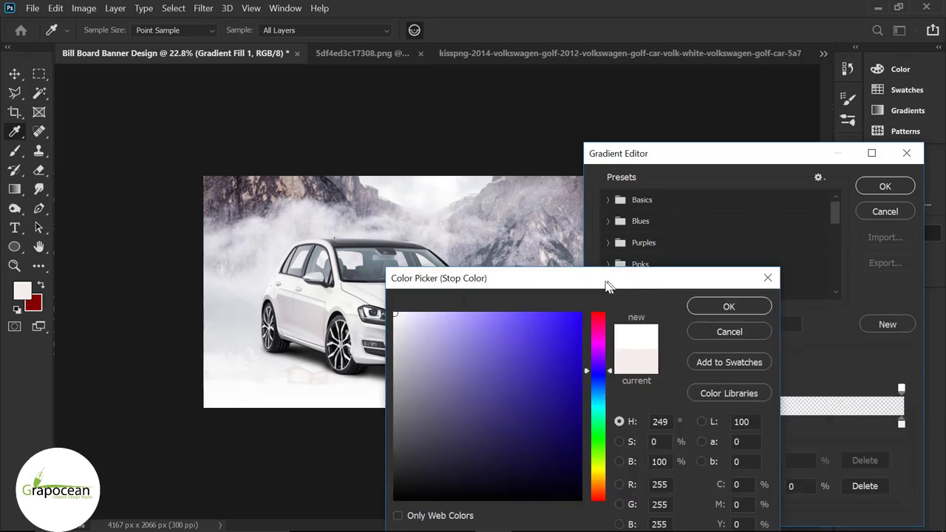
pyautogui.click(723, 306)
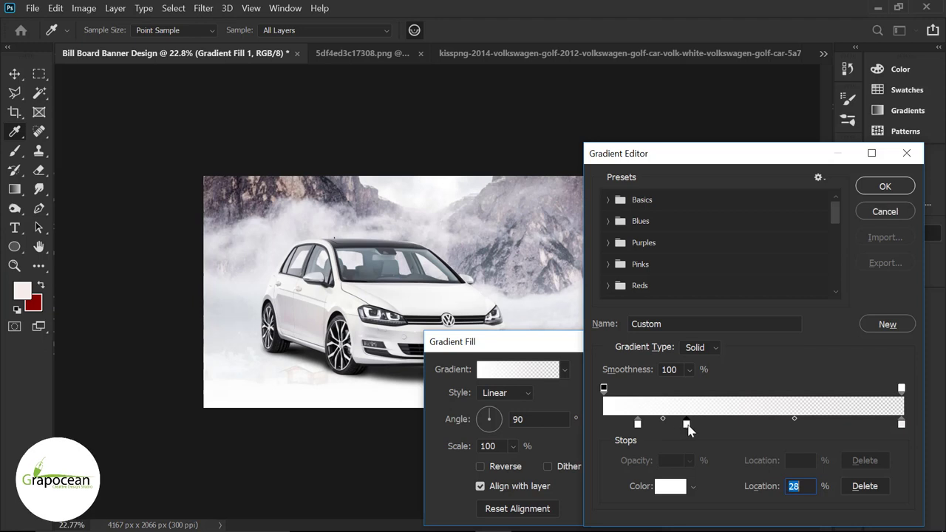
# Remove the extra colour stop, reposition the colour and opacity stops, and apply the gradient.
pyautogui.moveTo(676, 427); pyautogui.dragTo(643, 429)
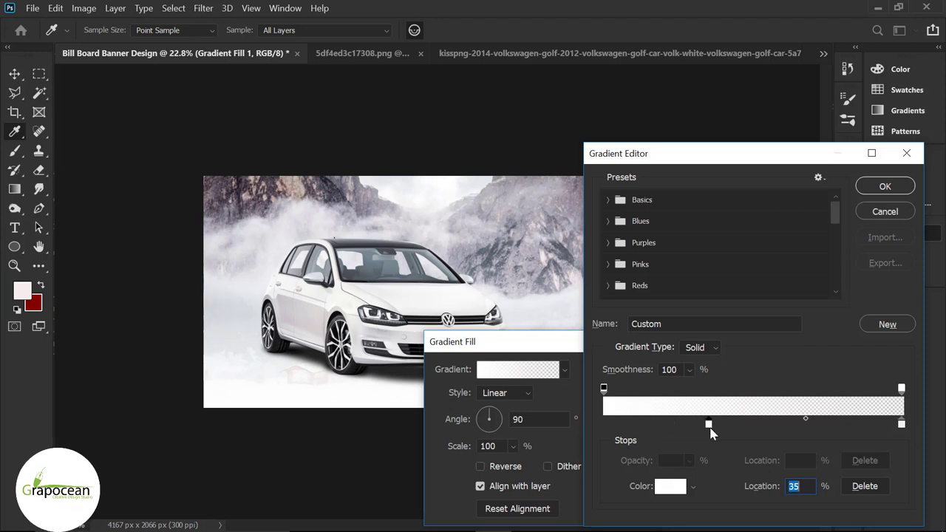
pyautogui.moveTo(709, 427); pyautogui.dragTo(639, 427)
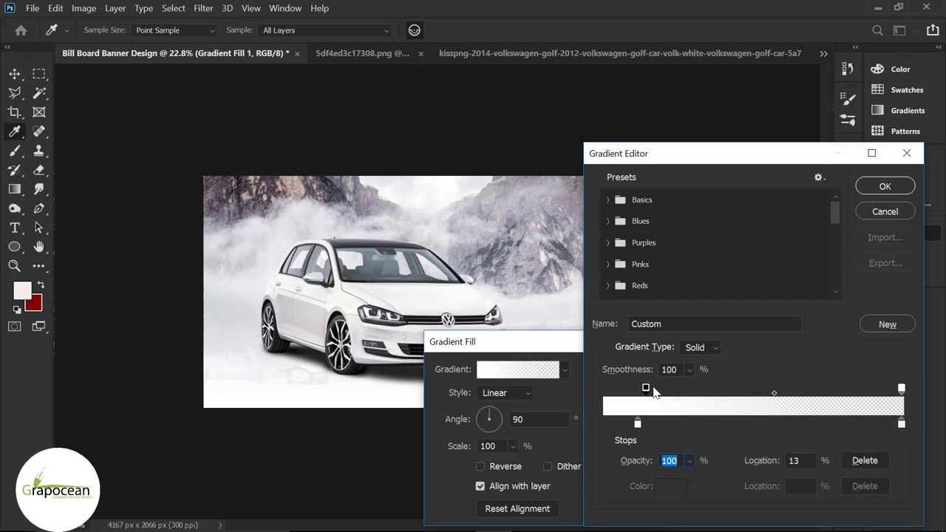
pyautogui.moveTo(653, 387); pyautogui.dragTo(670, 391)
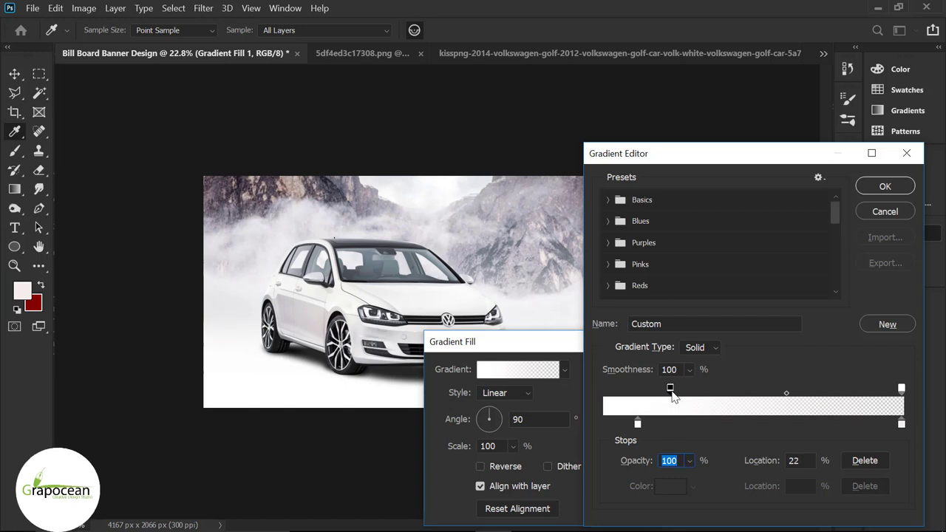
pyautogui.moveTo(664, 394); pyautogui.dragTo(642, 394)
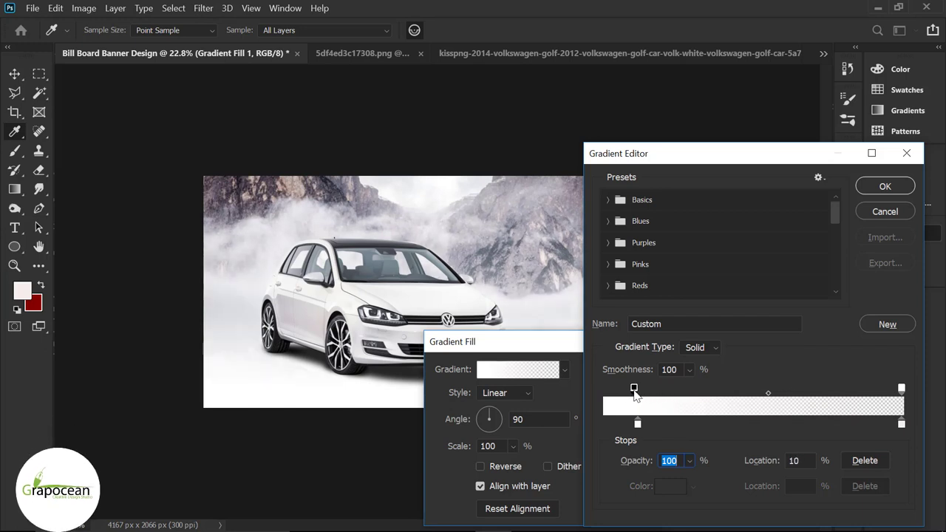
pyautogui.click(884, 187)
pyautogui.click(625, 335)
pyautogui.press('v')
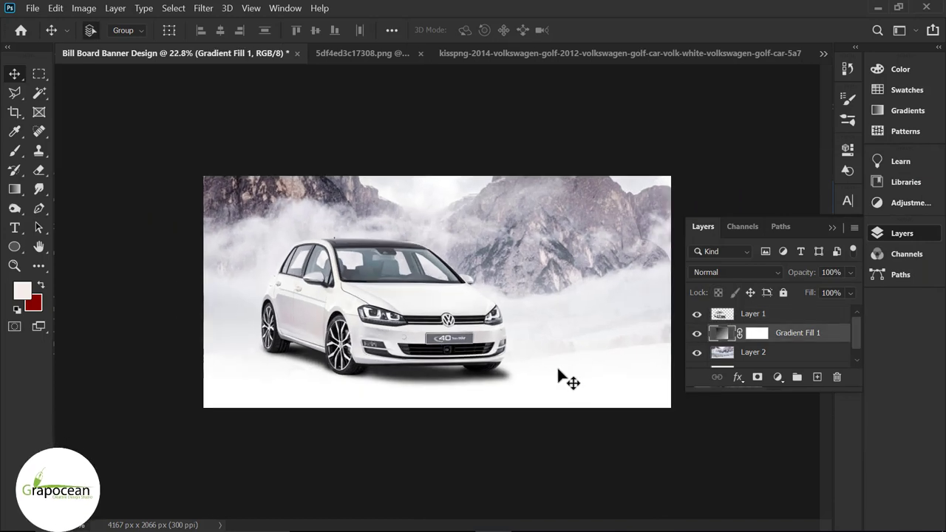
# Select the Brush tool with smoke brush 106 from Free Smoke Photoshop Brushes 8.
pyautogui.hotkey('ctrl', '+')
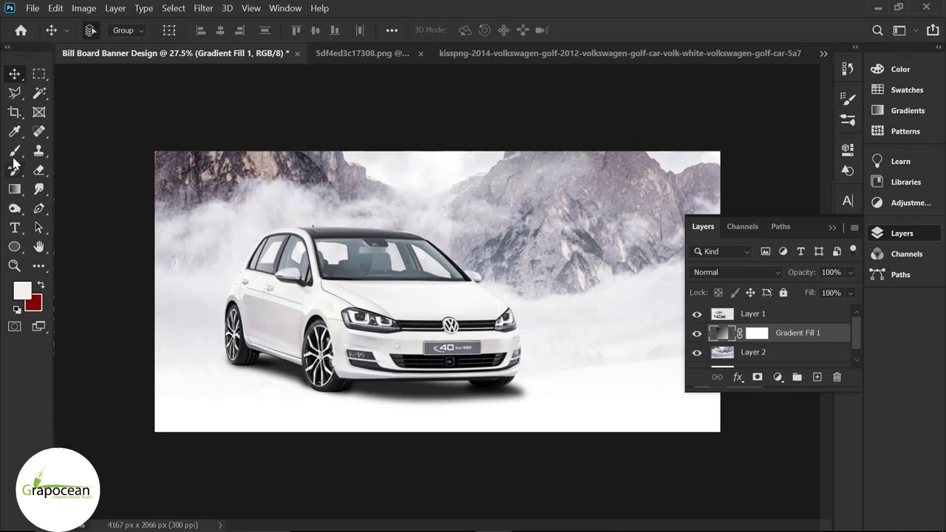
pyautogui.click(13, 151)
pyautogui.click(70, 150)
pyautogui.click(107, 29)
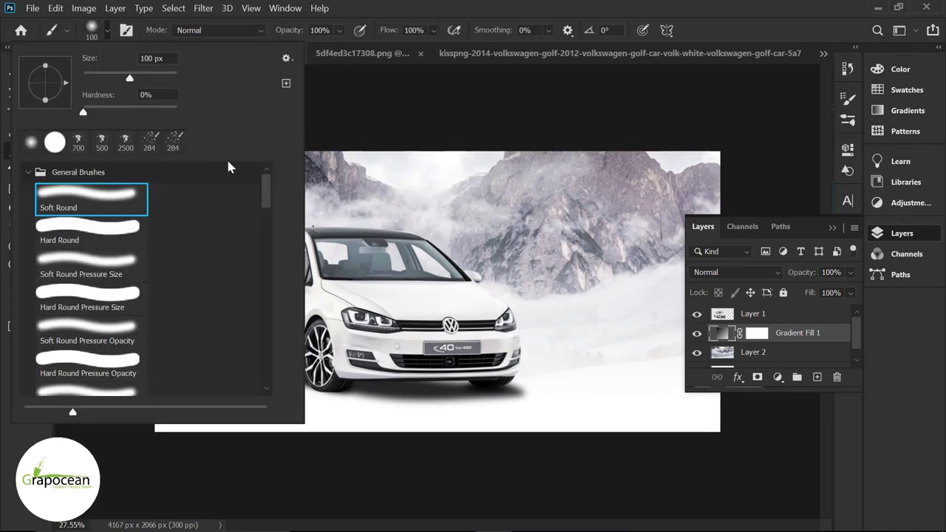
pyautogui.click(37, 174)
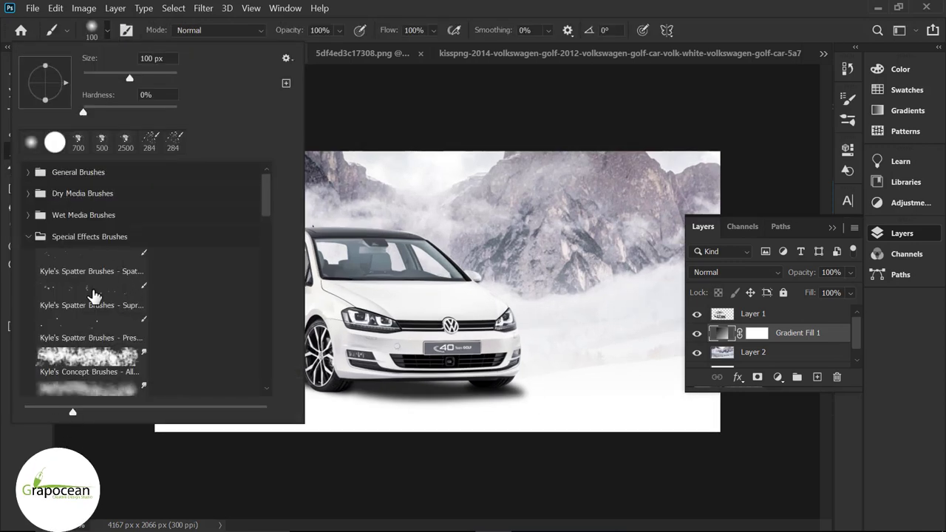
pyautogui.click(28, 237)
pyautogui.click(28, 281)
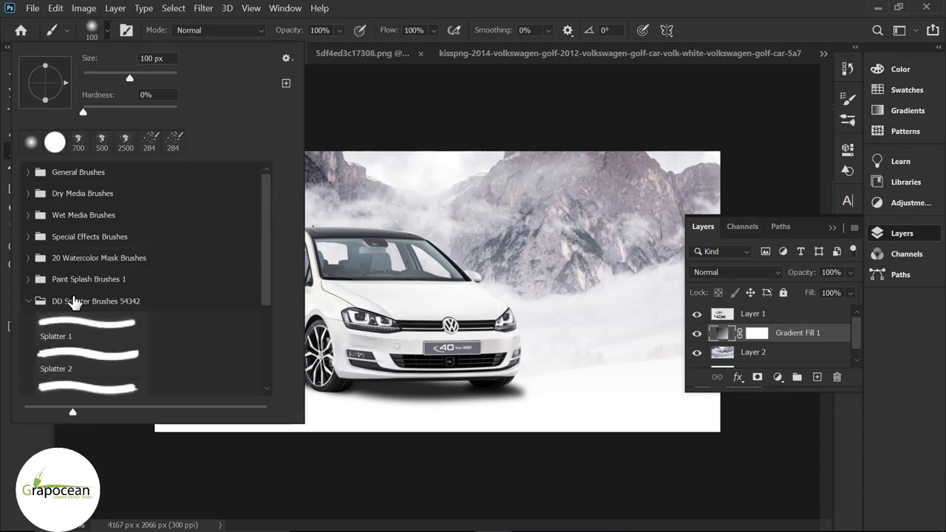
pyautogui.click(29, 302)
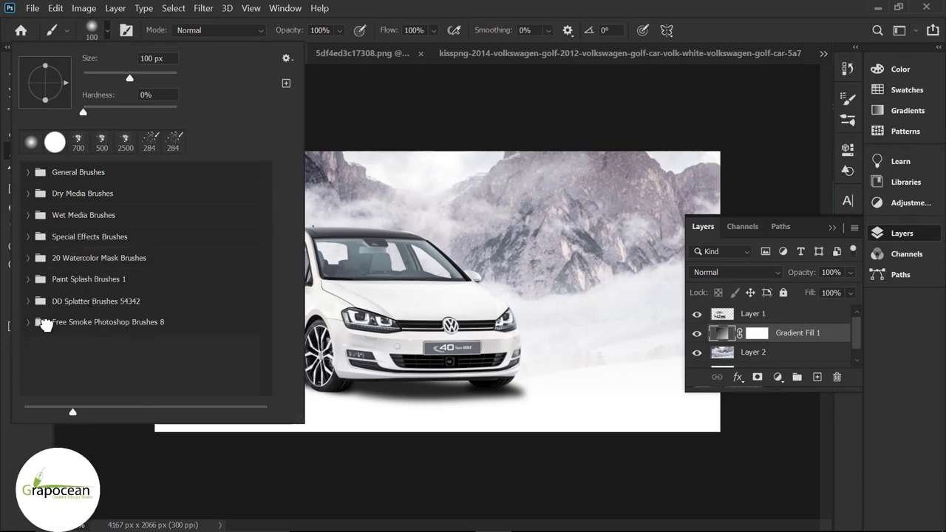
pyautogui.click(29, 323)
pyautogui.click(106, 361)
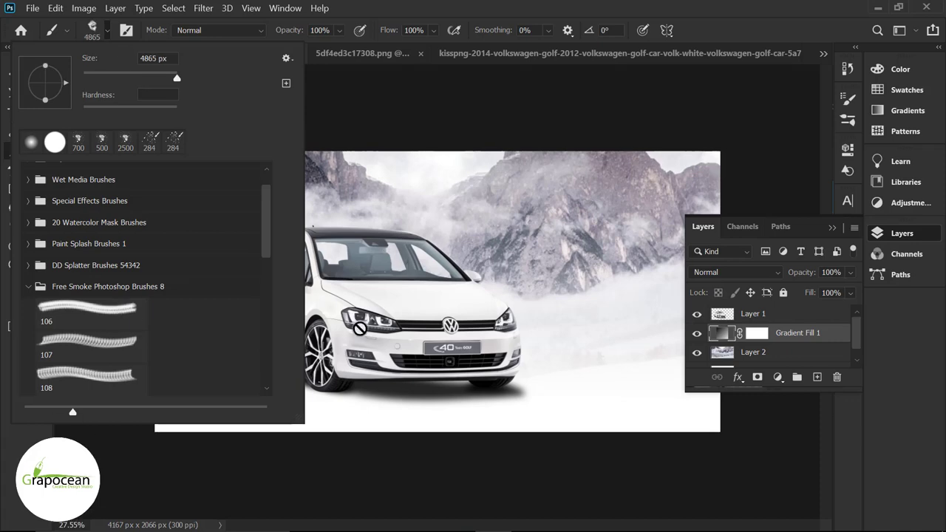
pyautogui.click(809, 326)
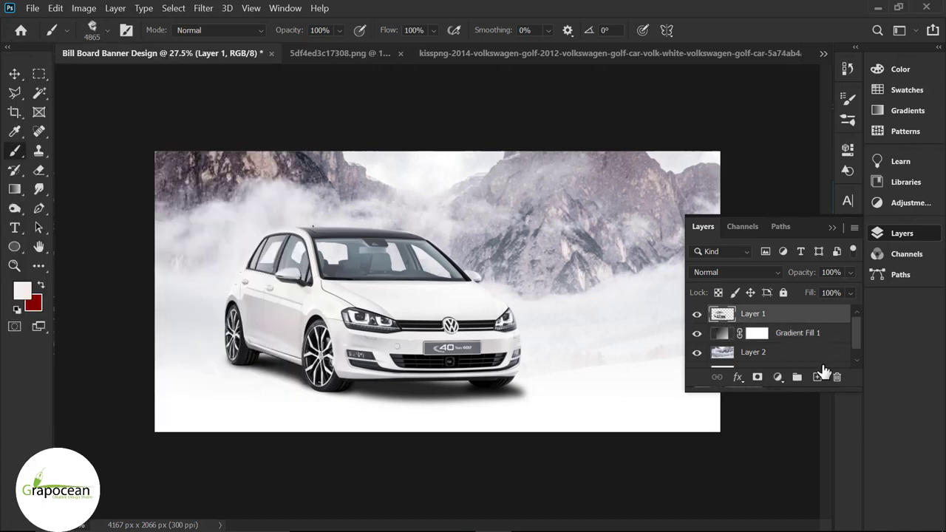
# On a new Layer 3 above the mountains, paint white smoke over the upper peaks.
pyautogui.click(812, 355)
pyautogui.hotkey('ctrl', 'shift', 'alt', 'n')
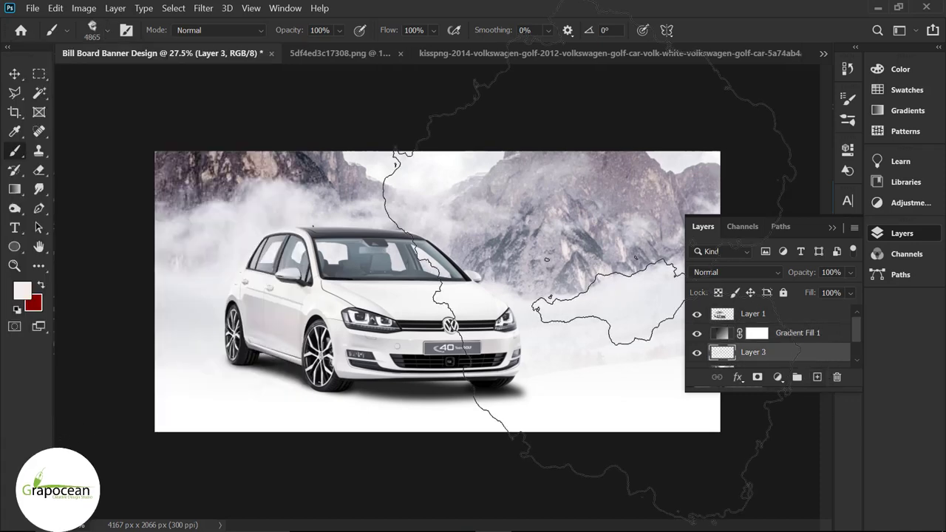
pyautogui.click(576, 370)
pyautogui.hotkey('ctrl', 'z')
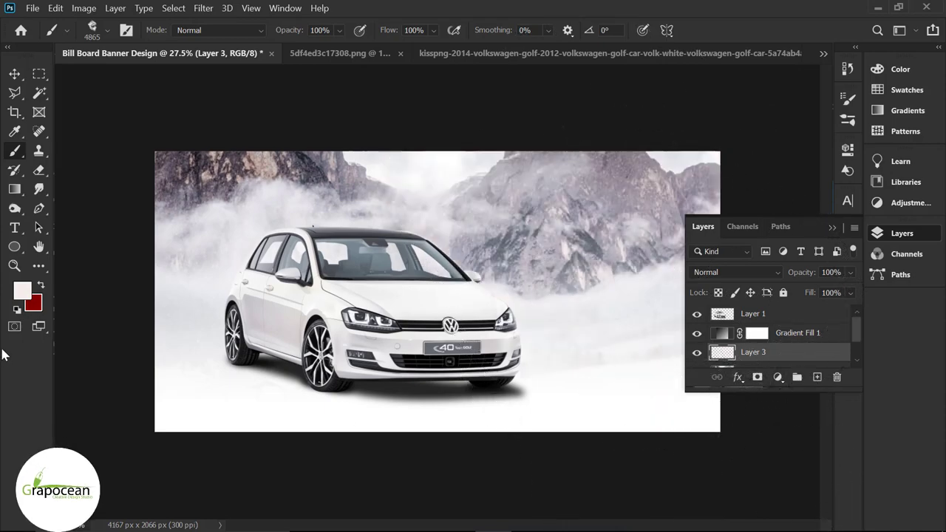
pyautogui.click(23, 295)
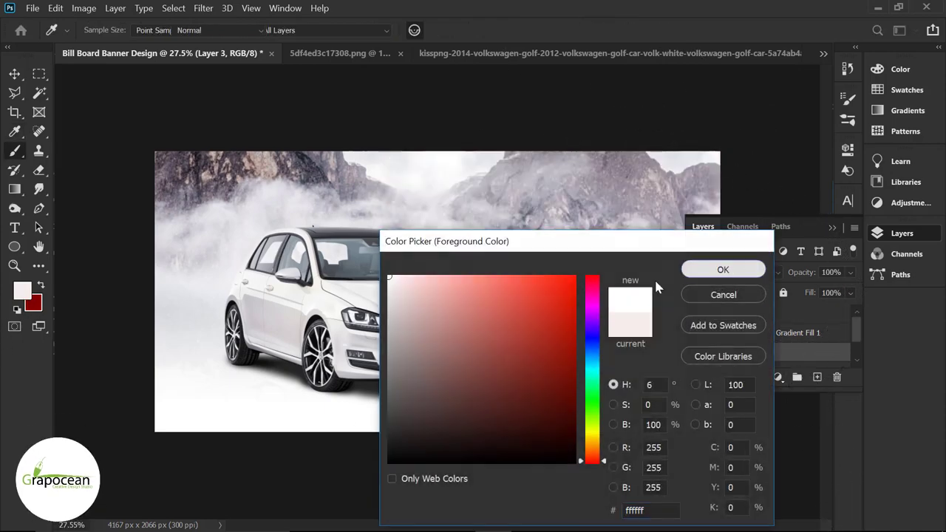
pyautogui.click(756, 271)
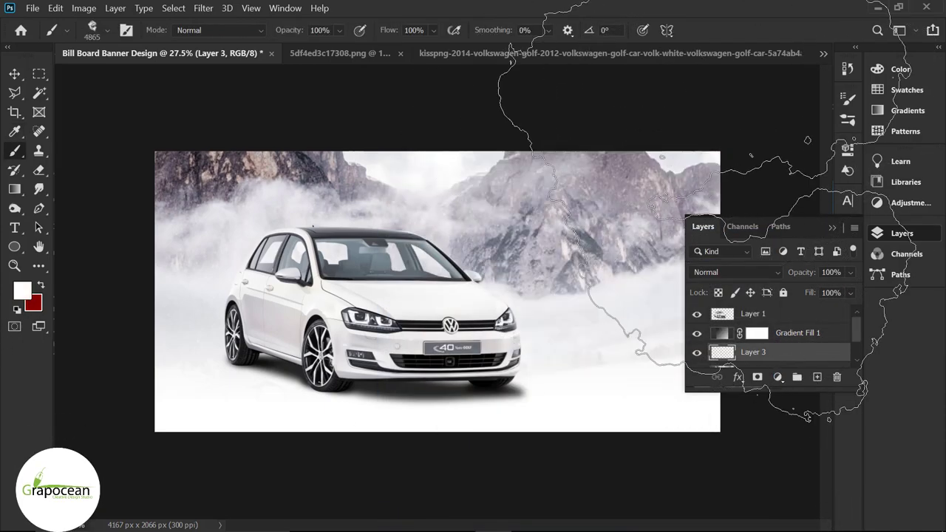
pyautogui.scroll(-1, 566, 196)
pyautogui.scroll(-1, 566, 177)
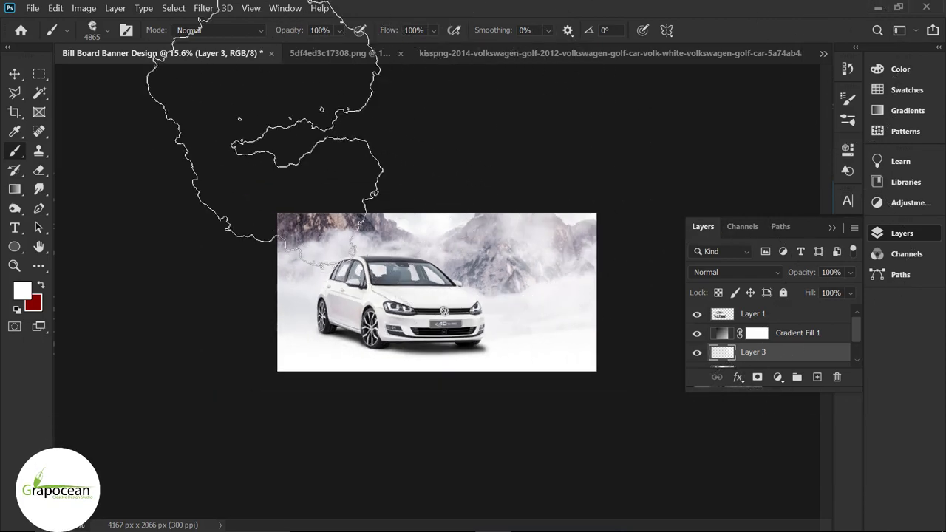
pyautogui.moveTo(222, 118)
pyautogui.mouseDown()
pyautogui.moveTo(554, 141)
pyautogui.moveTo(635, 303)
pyautogui.mouseUp()
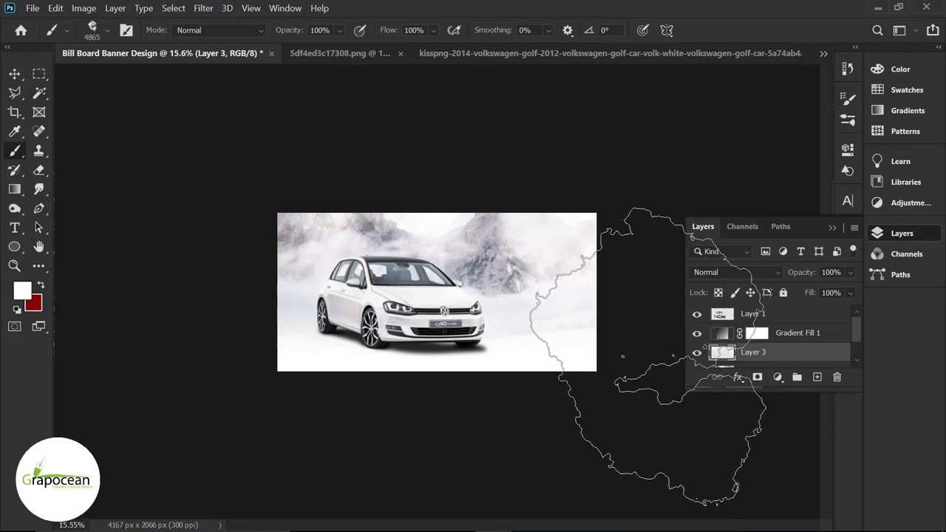
pyautogui.scroll(1, 599, 370)
# Apply a Gaussian Blur of about 5.4 pixels to the mountain photo on Layer 2.
pyautogui.click(15, 74)
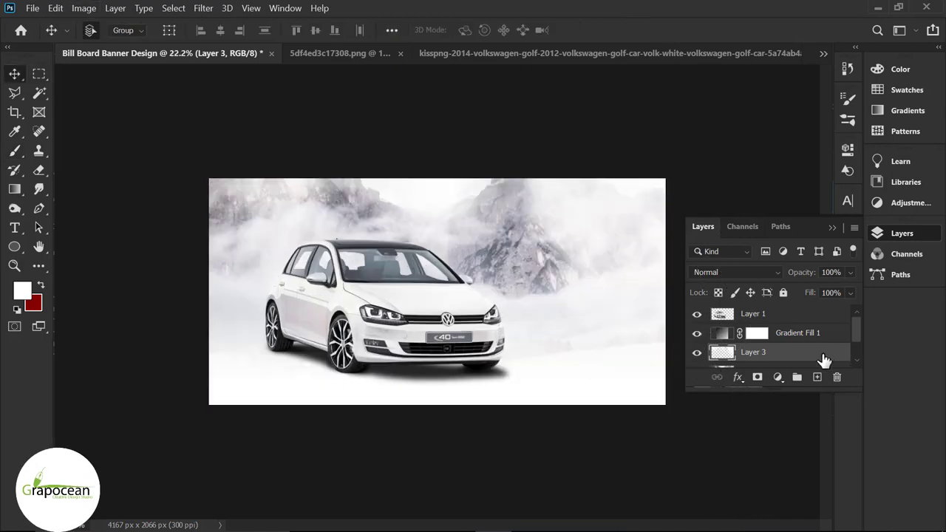
pyautogui.click(813, 365)
pyautogui.click(201, 9)
pyautogui.moveTo(212, 163)
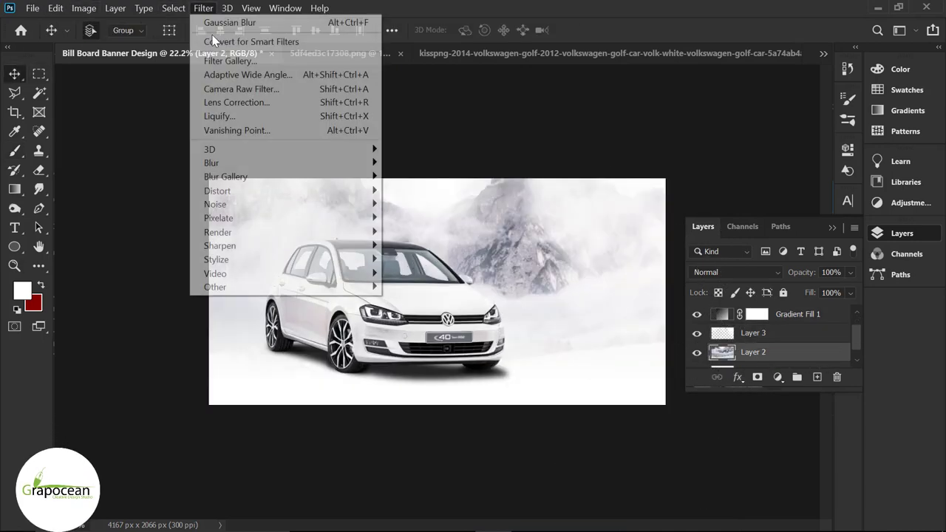
pyautogui.click(420, 218)
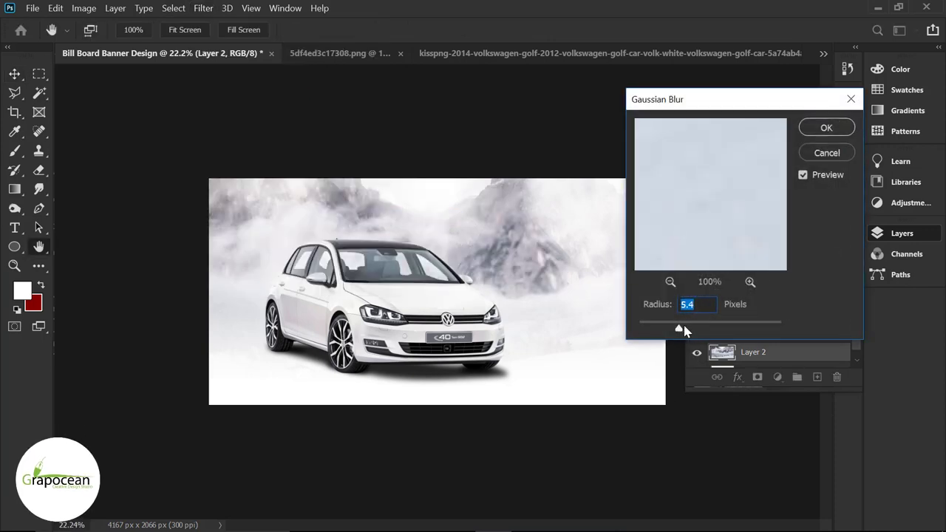
pyautogui.press('Return')
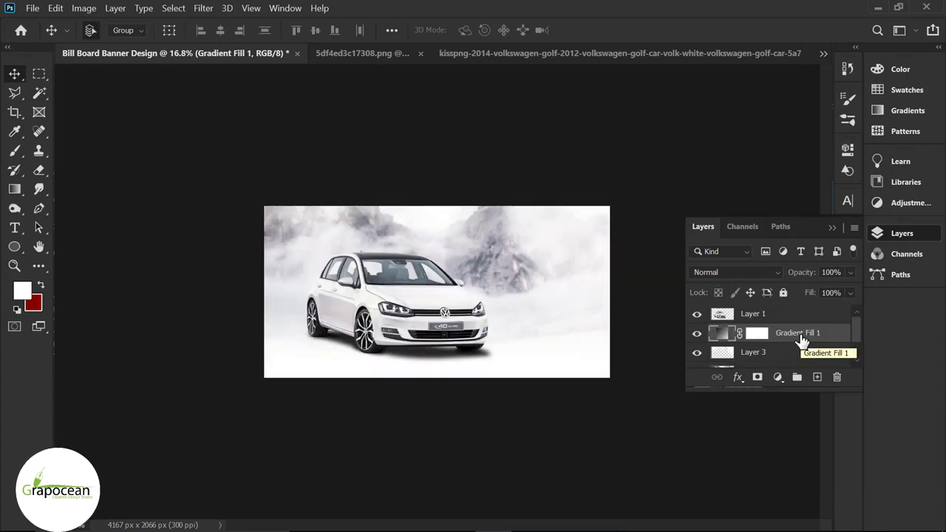
# Type a letter R beside the car in Myriad Pro Bold at about 310 pt.
pyautogui.click(816, 378)
pyautogui.press('t')
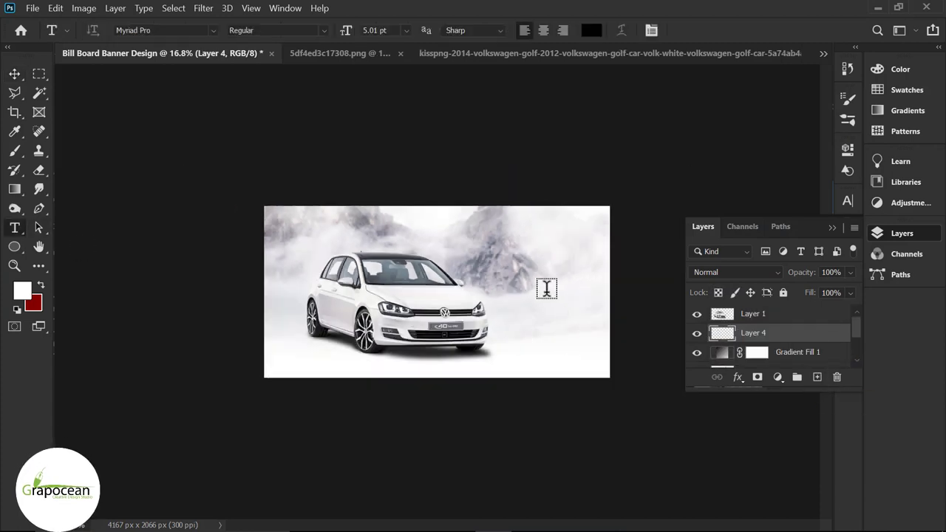
pyautogui.press('Tab')
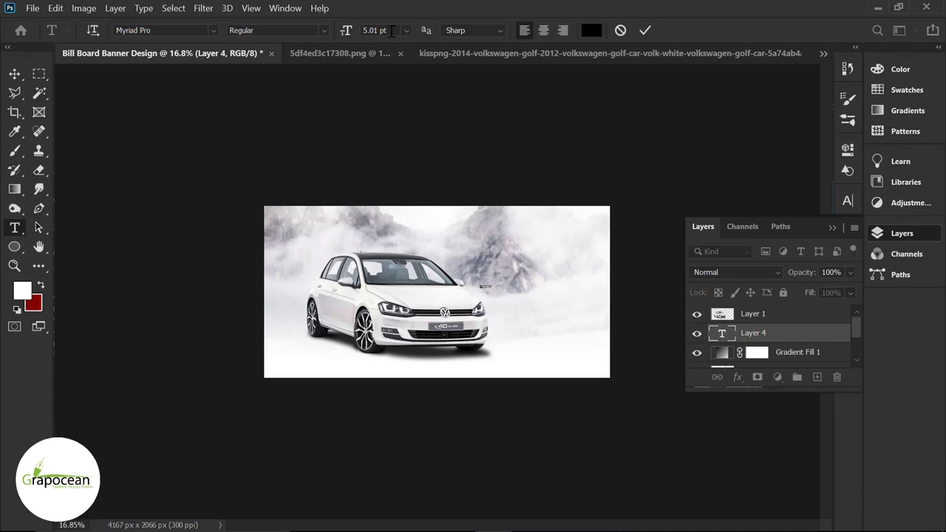
pyautogui.write('100')
pyautogui.press('Return')
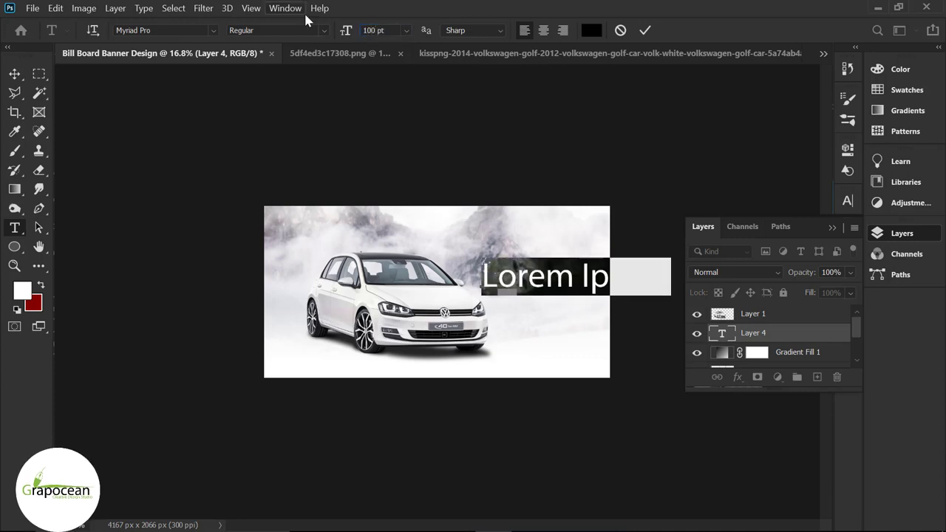
pyautogui.click(501, 279)
pyautogui.click(499, 277)
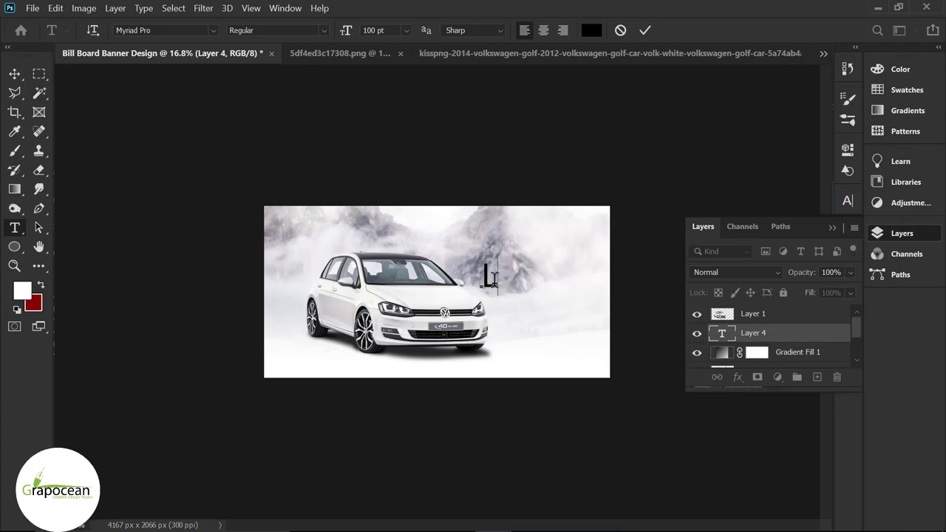
pyautogui.scroll(2, 493, 278)
pyautogui.moveTo(532, 266); pyautogui.dragTo(484, 267)
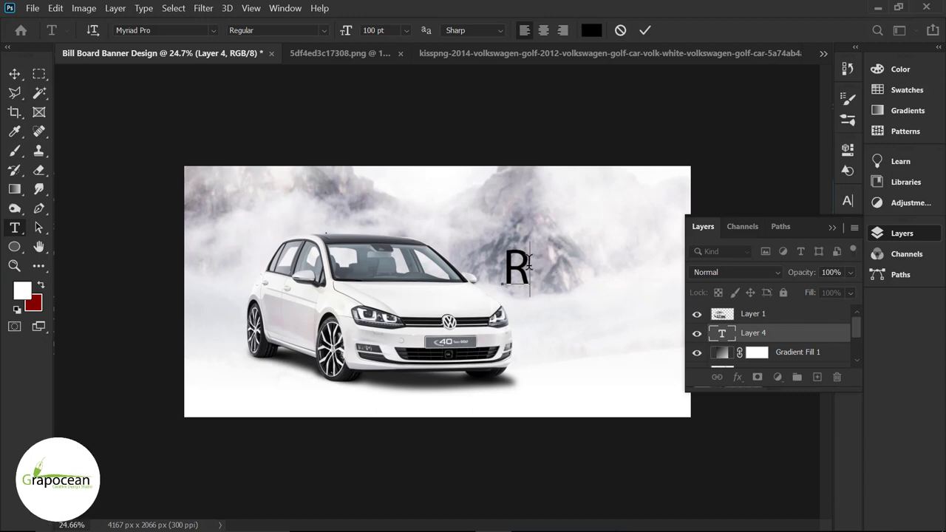
pyautogui.moveTo(530, 263); pyautogui.dragTo(470, 246)
pyautogui.click(311, 33)
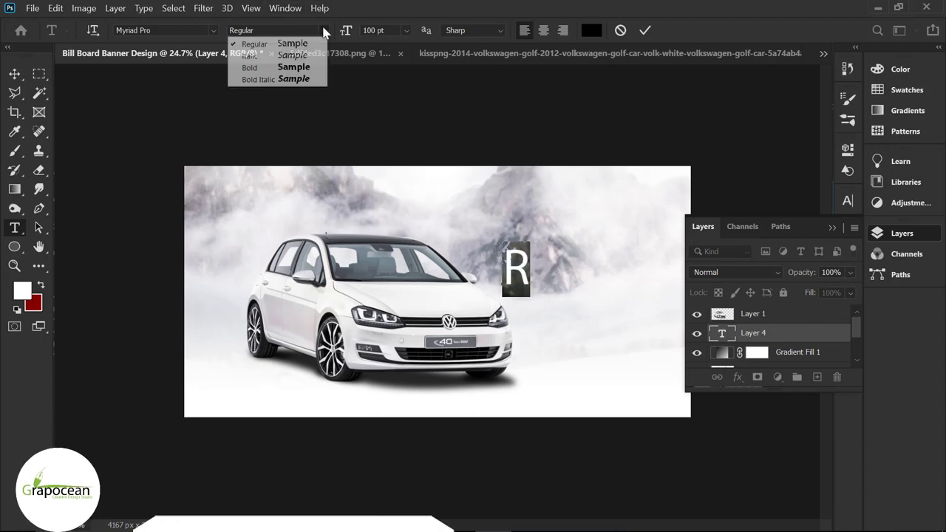
pyautogui.click(294, 67)
pyautogui.moveTo(349, 29); pyautogui.dragTo(504, 38)
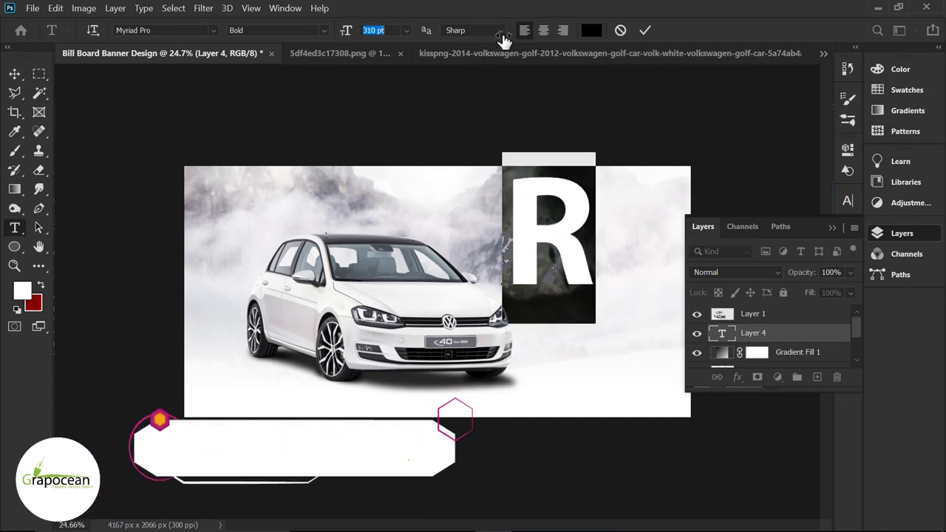
# Reposition the R letter on the banner.
pyautogui.click(15, 74)
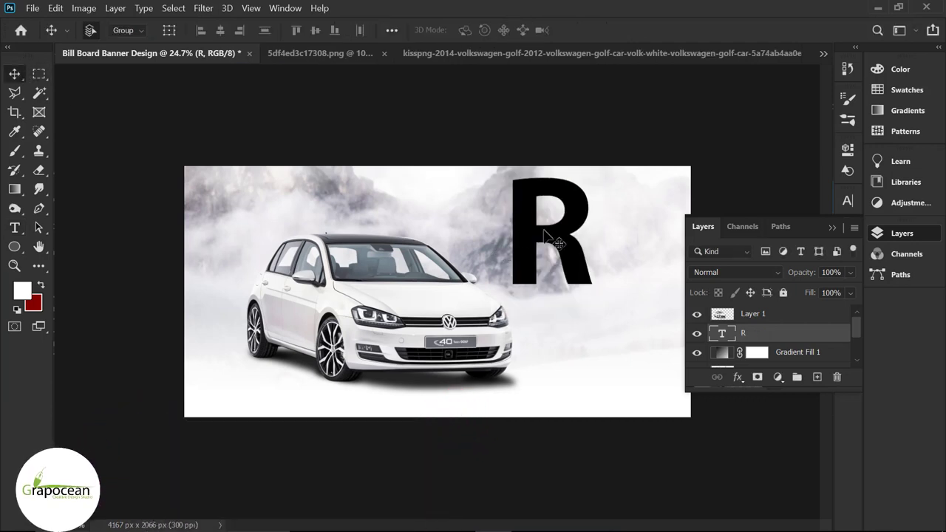
pyautogui.scroll(1, 563, 247)
pyautogui.moveTo(564, 247)
pyautogui.mouseDown()
pyautogui.moveTo(440, 260)
pyautogui.moveTo(468, 259)
pyautogui.mouseUp()
pyautogui.scroll(-2, 433, 260)
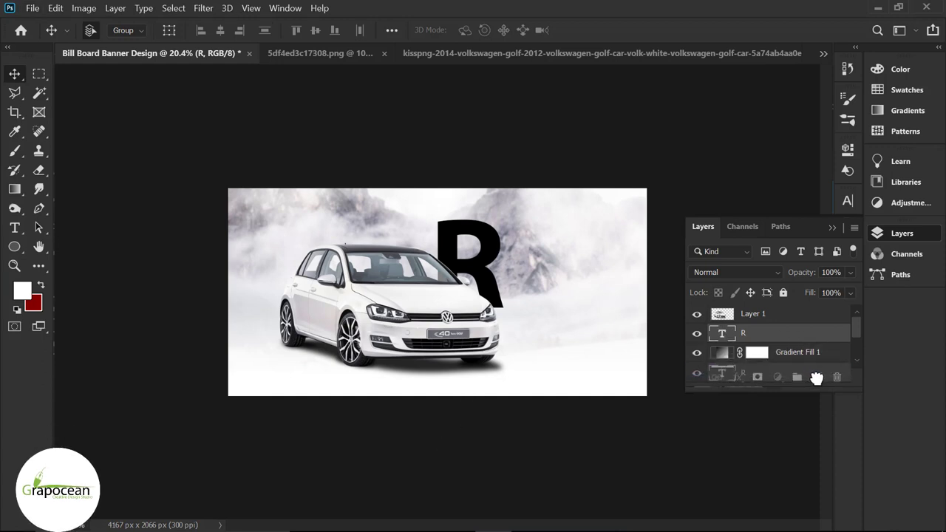
# Duplicate the R to its right and retype the copy as E.
pyautogui.moveTo(815, 378); pyautogui.dragTo(816, 377)
pyautogui.moveTo(473, 267); pyautogui.dragTo(516, 270)
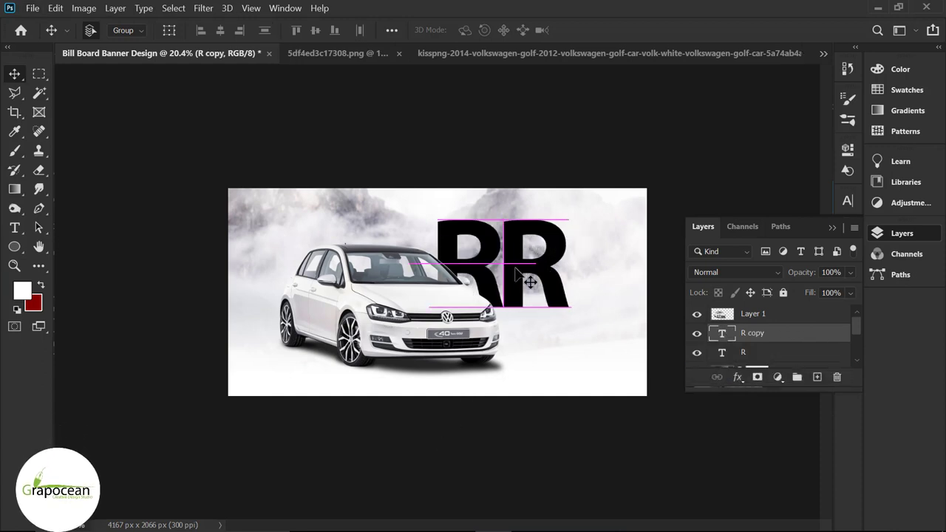
pyautogui.click(15, 228)
pyautogui.doubleClick(512, 251)
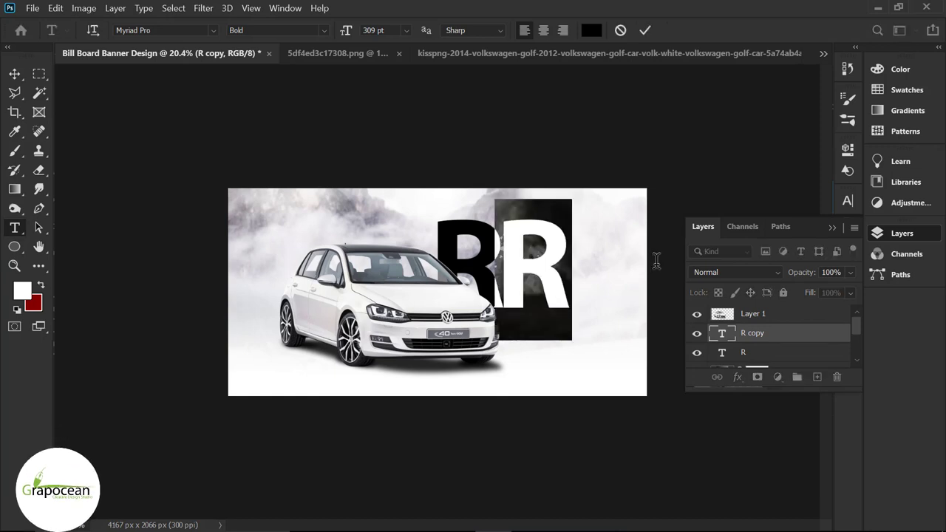
pyautogui.write('e')
pyautogui.press('BackSpace')
pyautogui.write('E')
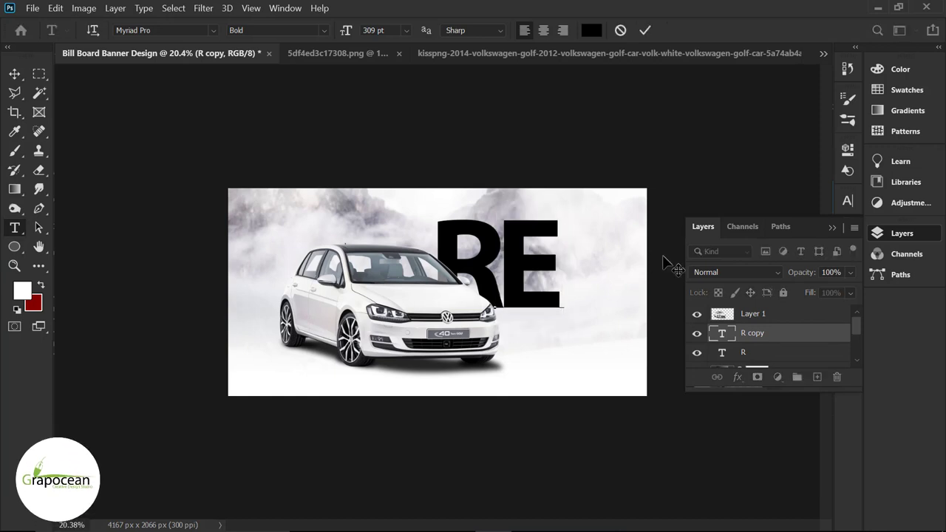
pyautogui.hotkey('ctrl', 'Return')
pyautogui.press('v')
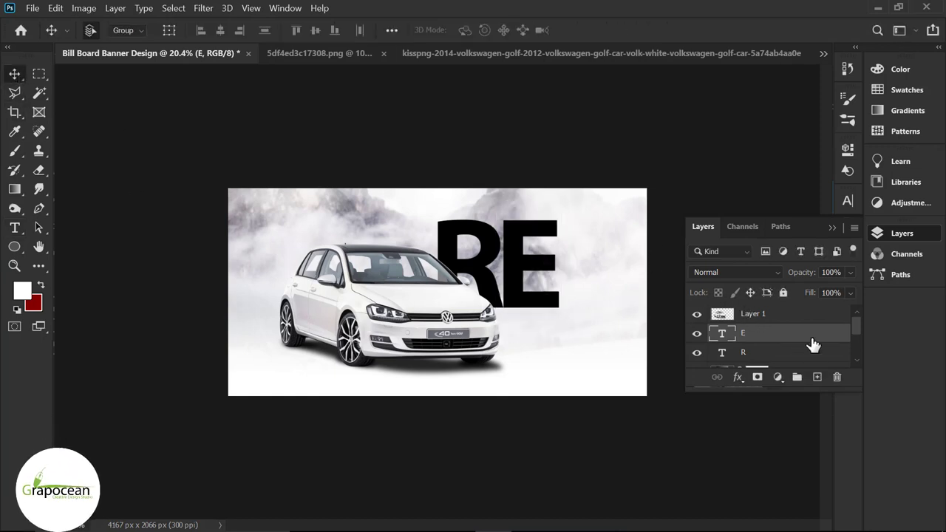
# Duplicate the E to its right and retype the copy as N.
pyautogui.moveTo(536, 276); pyautogui.dragTo(605, 276)
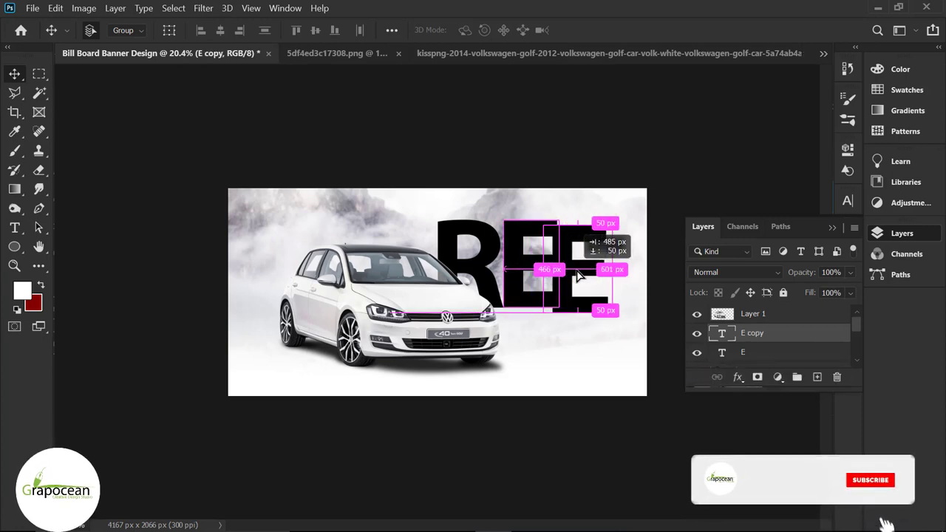
pyautogui.press('t')
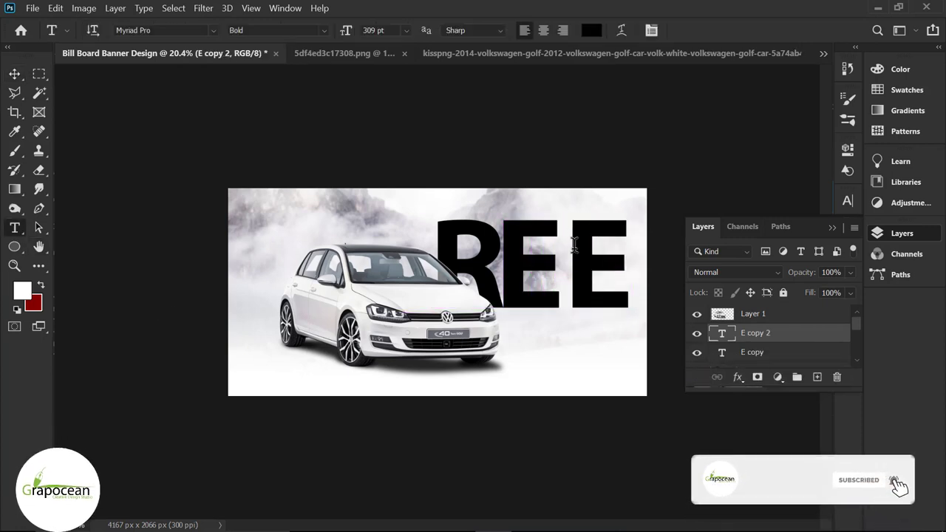
pyautogui.moveTo(567, 244); pyautogui.dragTo(665, 260)
pyautogui.write('N')
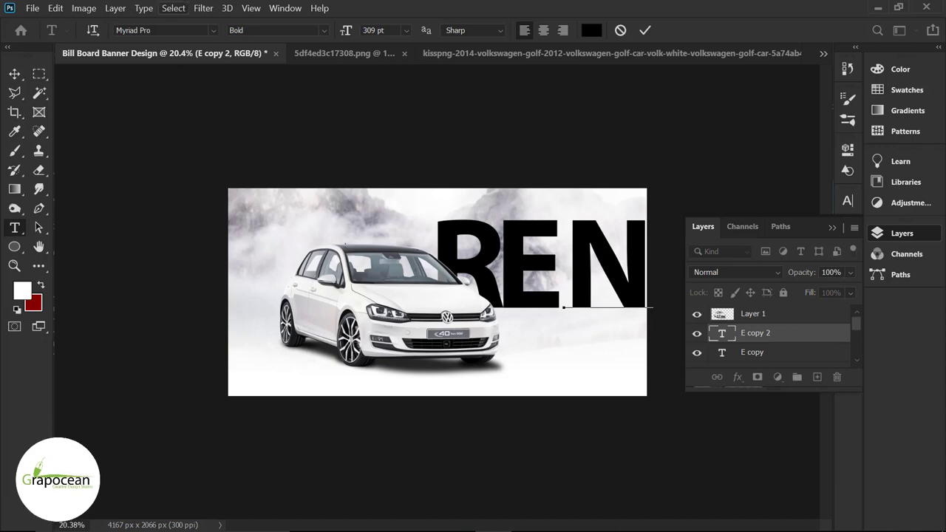
pyautogui.click(14, 74)
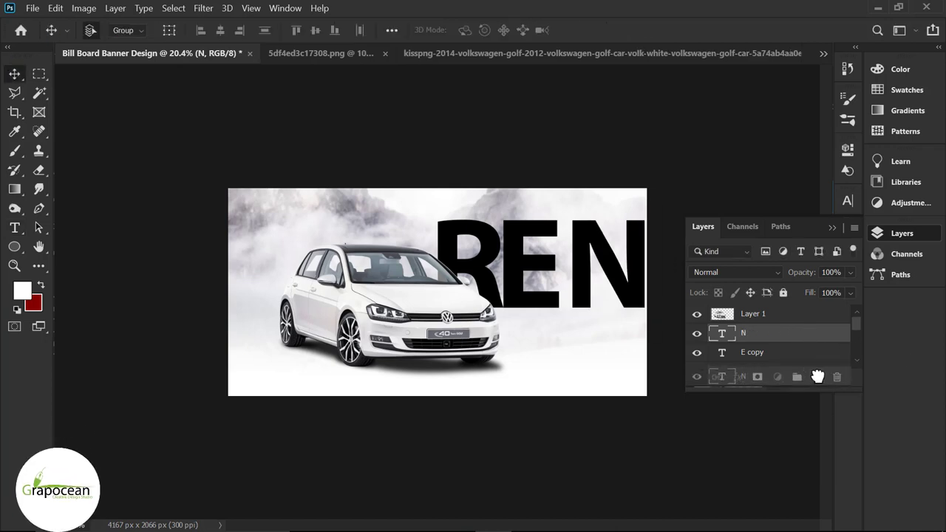
# Add a T copy below the N at the bottom edge and shift the R further left.
pyautogui.moveTo(608, 313); pyautogui.dragTo(596, 308)
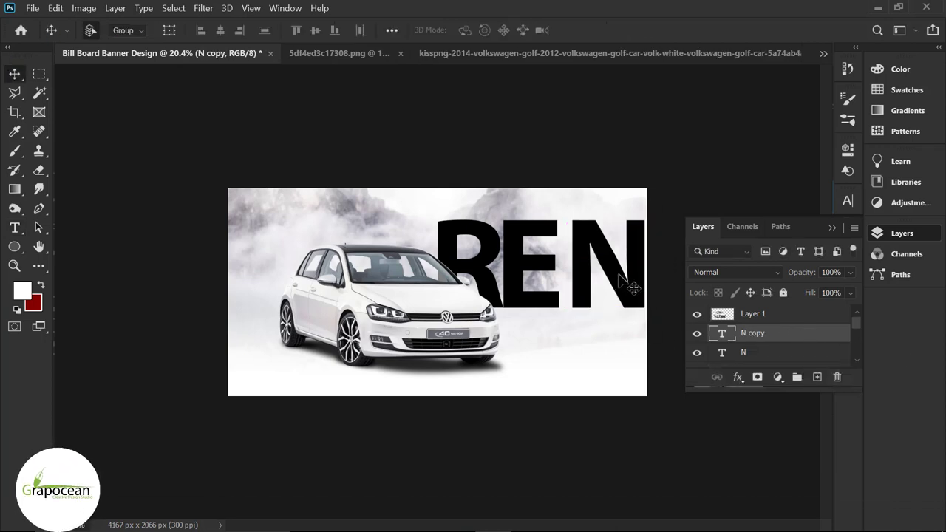
pyautogui.moveTo(618, 274); pyautogui.dragTo(600, 359)
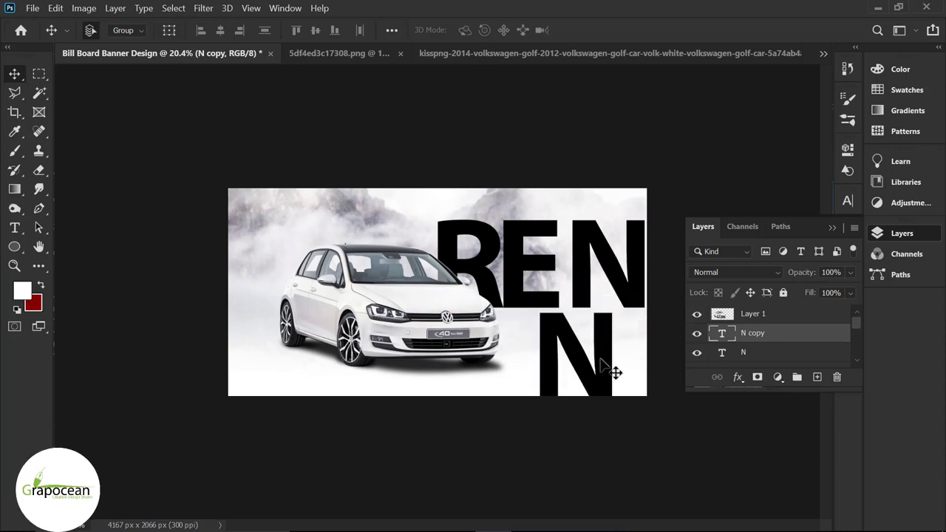
pyautogui.click(14, 228)
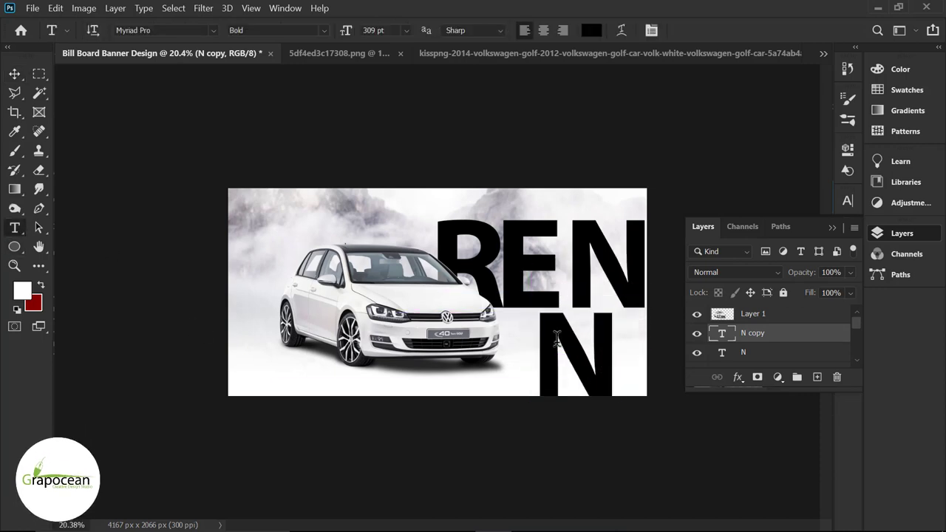
pyautogui.doubleClick(576, 347)
pyautogui.write('t')
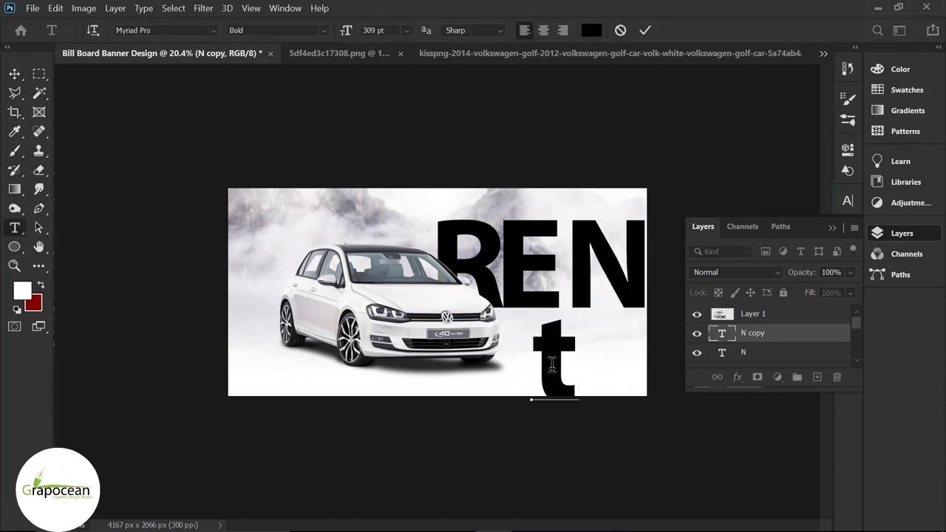
pyautogui.press('BackSpace')
pyautogui.write('T')
pyautogui.click(15, 74)
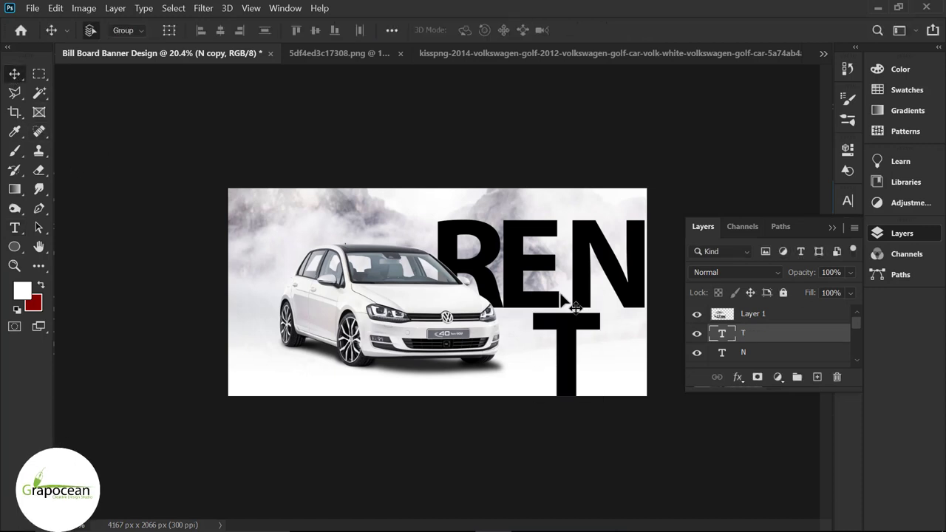
pyautogui.scroll(1, 497, 255)
pyautogui.moveTo(513, 267); pyautogui.dragTo(458, 267)
# Place the car at the banner's left edge and line up R, E, N, T, deleting the extra E copy.
pyautogui.moveTo(414, 232)
pyautogui.mouseDown()
pyautogui.moveTo(391, 232)
pyautogui.moveTo(480, 232)
pyautogui.moveTo(520, 266)
pyautogui.mouseUp()
pyautogui.press('Delete')
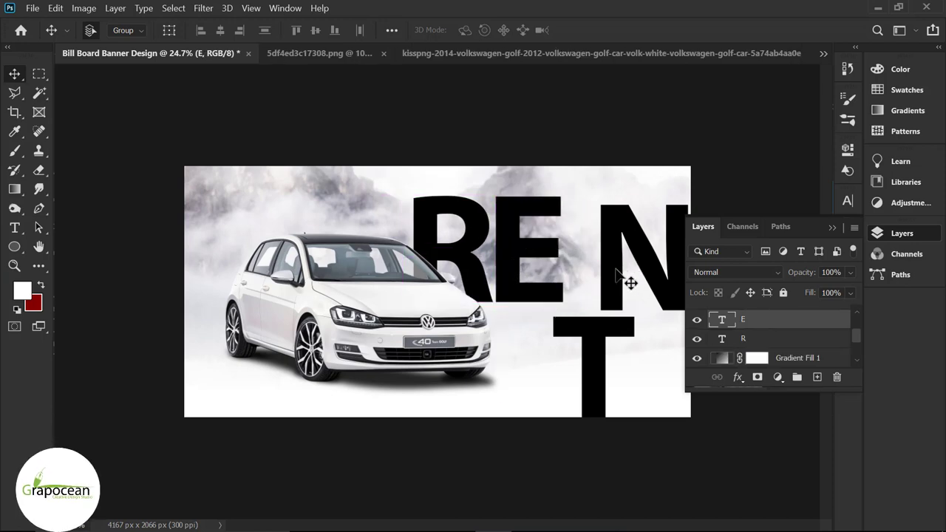
pyautogui.moveTo(616, 270); pyautogui.dragTo(583, 262)
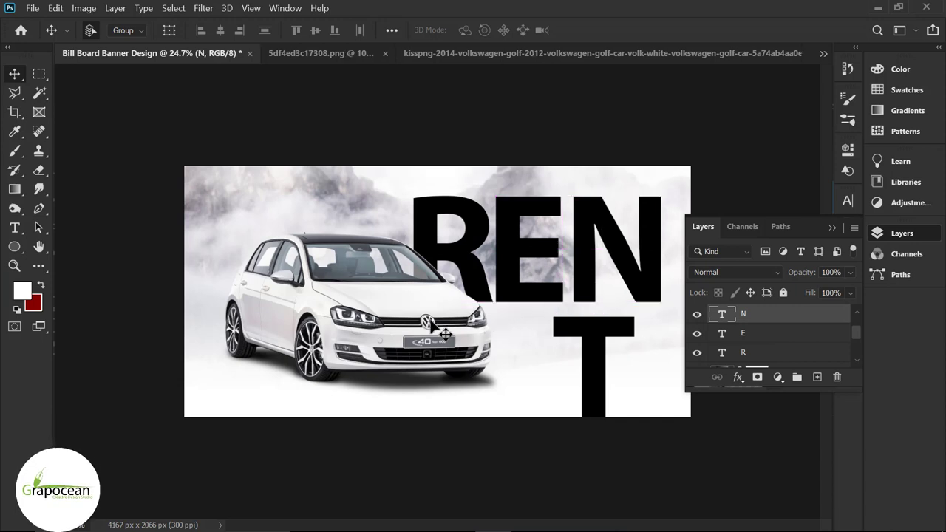
pyautogui.moveTo(445, 334); pyautogui.dragTo(411, 348)
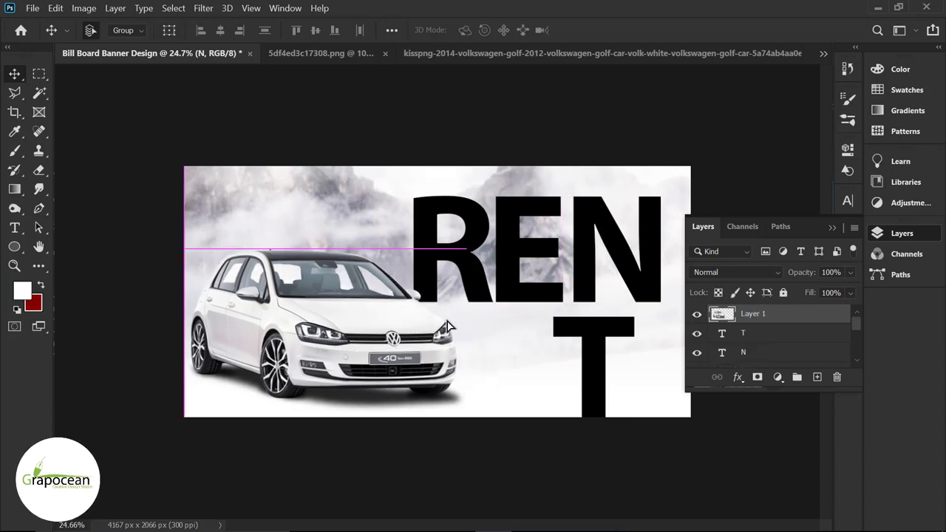
pyautogui.moveTo(443, 251); pyautogui.dragTo(414, 251)
pyautogui.moveTo(540, 255); pyautogui.dragTo(506, 255)
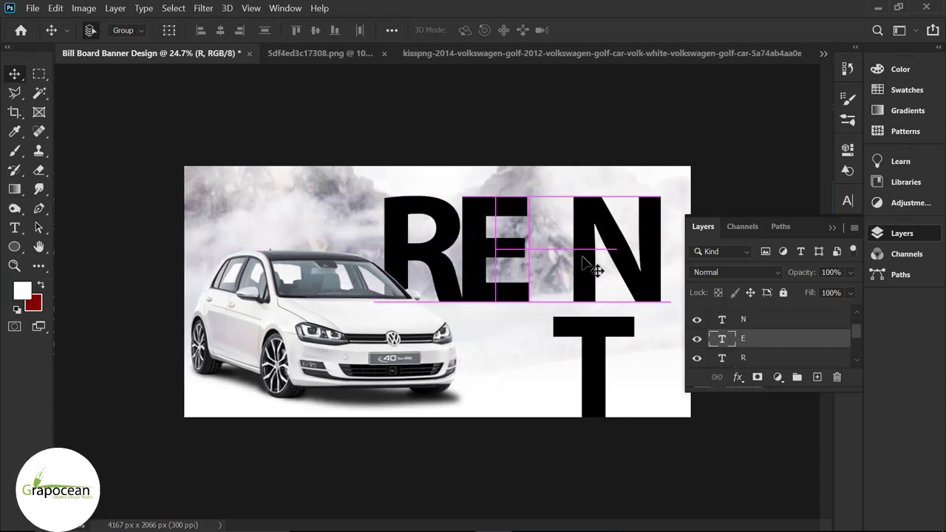
pyautogui.moveTo(592, 354); pyautogui.dragTo(665, 234)
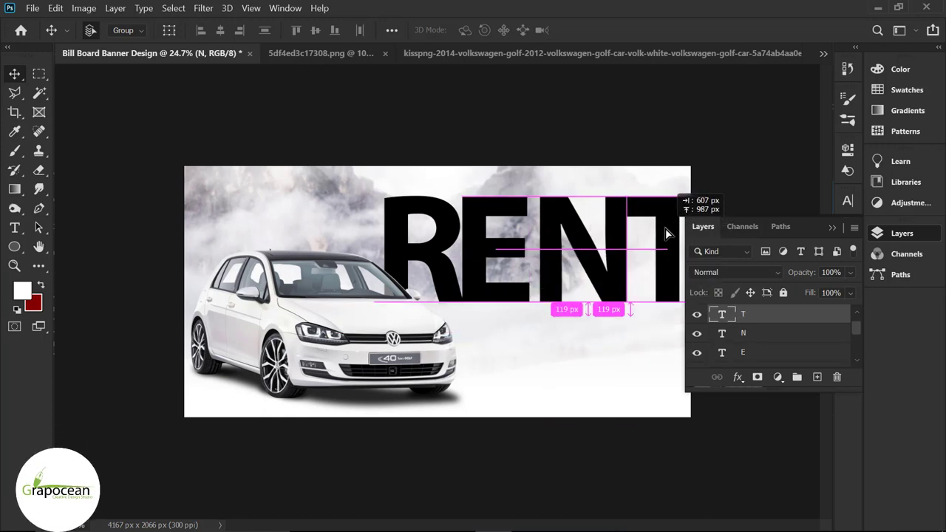
# Select the R and E letter layers together and shift them slightly left.
pyautogui.scroll(-1, 776, 359)
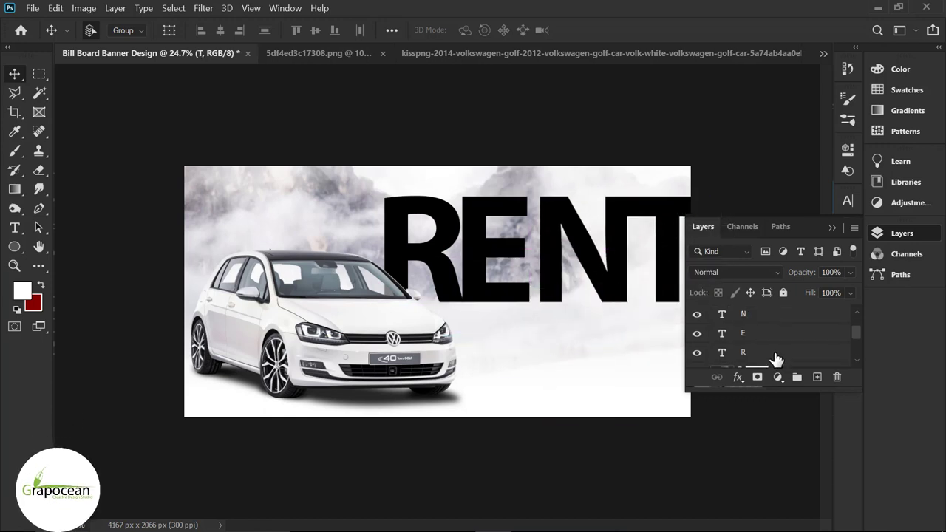
pyautogui.click(778, 333)
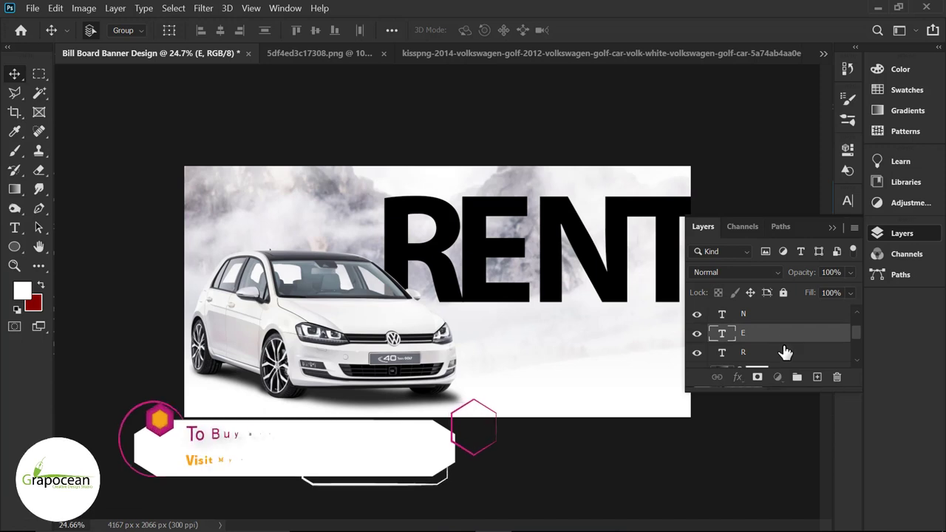
pyautogui.click(770, 353)
pyautogui.scroll(2, 773, 343)
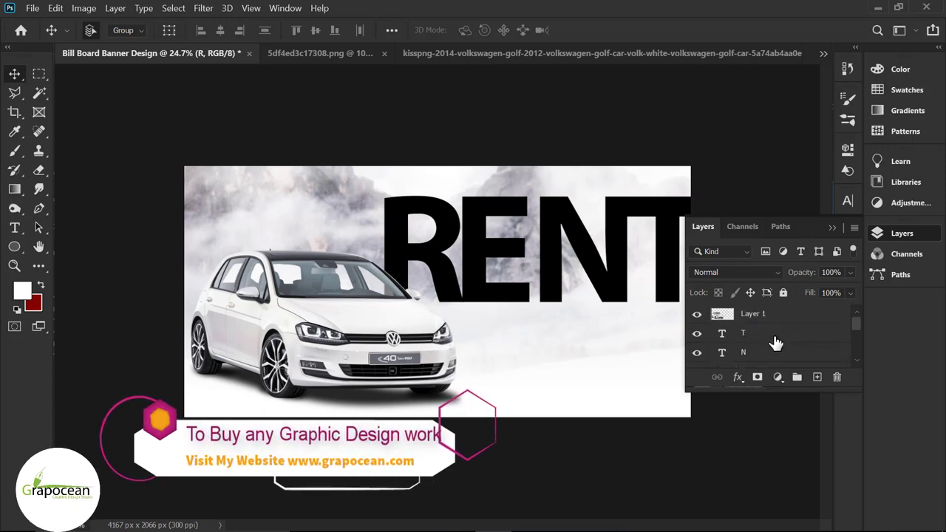
pyautogui.keyDown('shift'); pyautogui.click(775, 337); pyautogui.keyUp('shift')
pyautogui.scroll(-2, 769, 340)
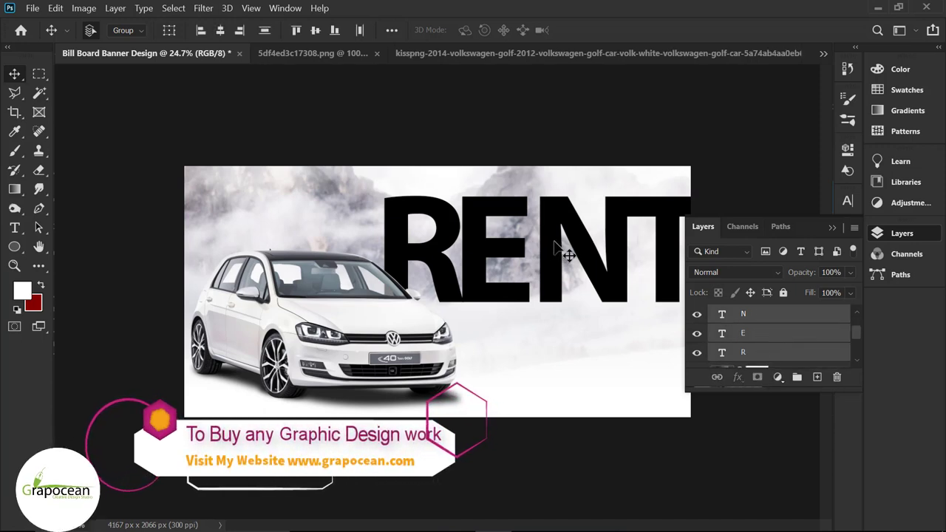
pyautogui.moveTo(559, 249); pyautogui.dragTo(532, 248)
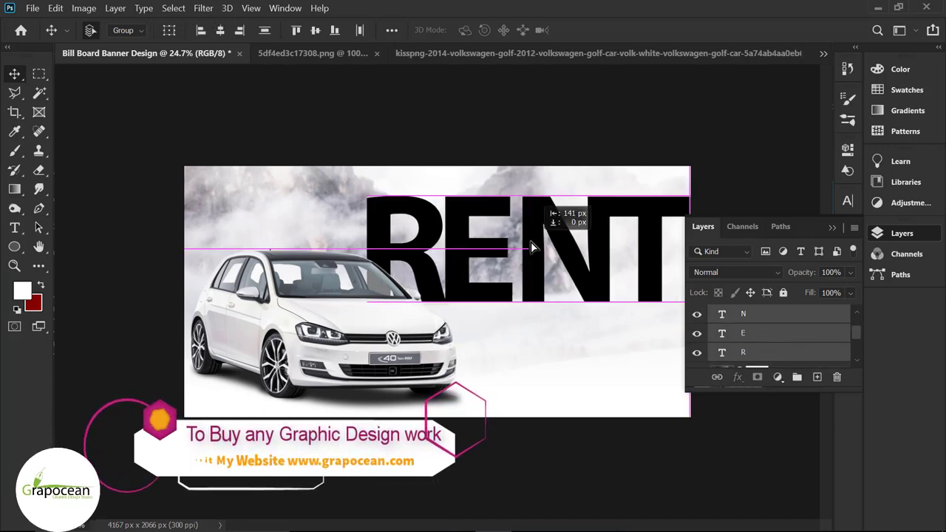
# Scale the T, N, E and R letters together to about 84% and move them lower.
pyautogui.click(538, 382)
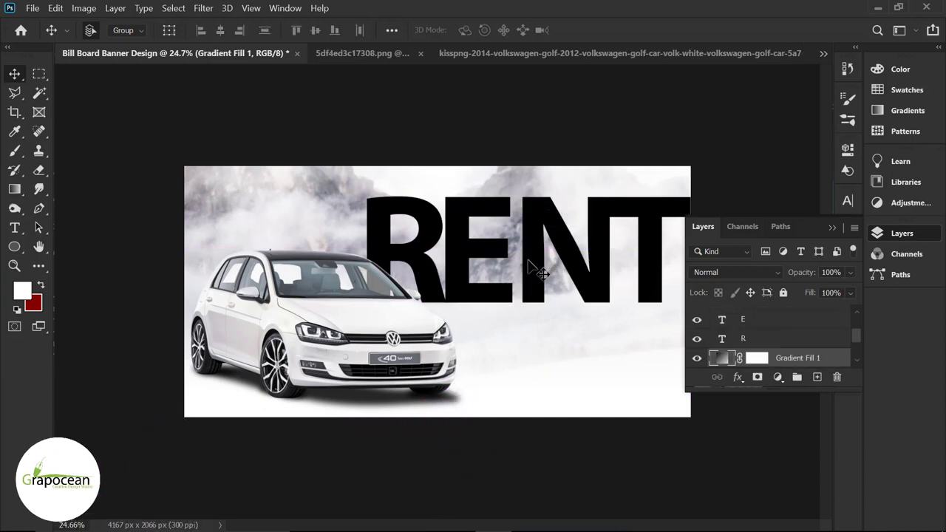
pyautogui.click(754, 340)
pyautogui.scroll(1, 753, 344)
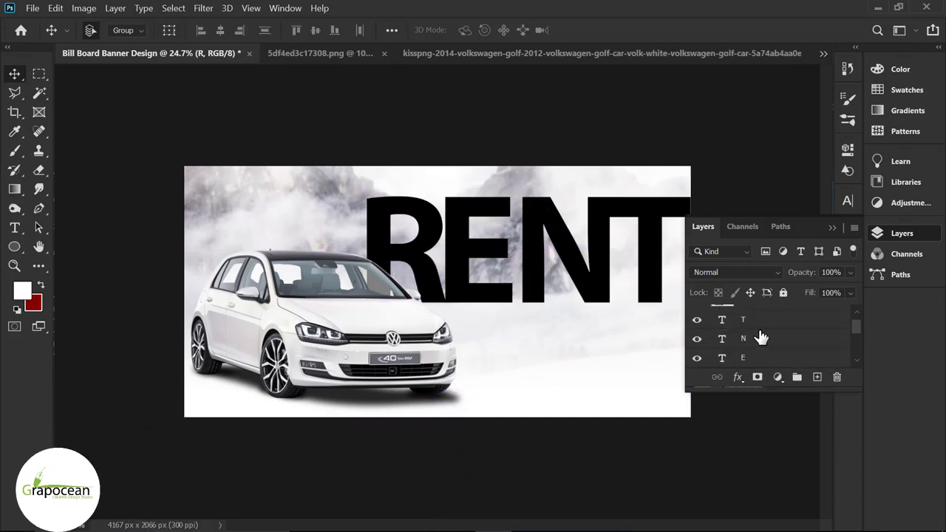
pyautogui.keyDown('shift'); pyautogui.click(765, 321); pyautogui.keyUp('shift')
pyautogui.hotkey('ctrl', 't')
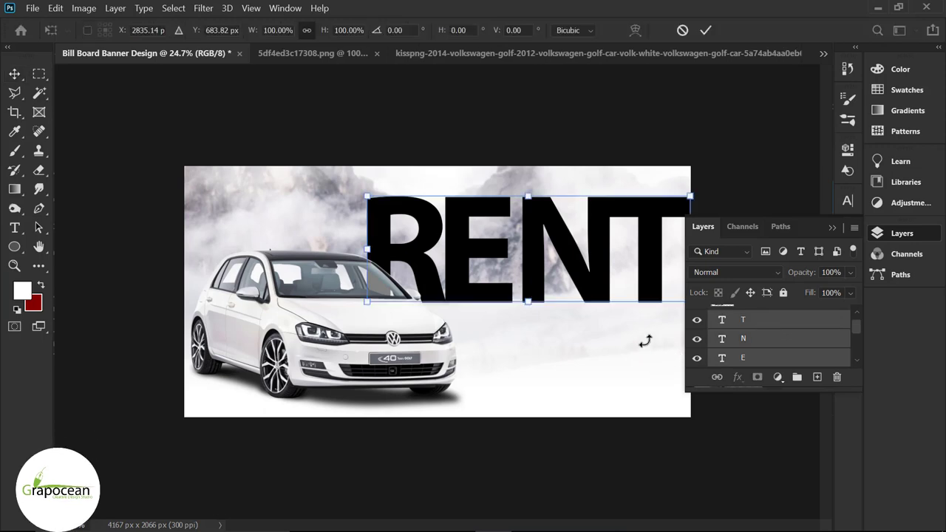
pyautogui.scroll(-1, 517, 317)
pyautogui.moveTo(629, 298); pyautogui.dragTo(608, 293)
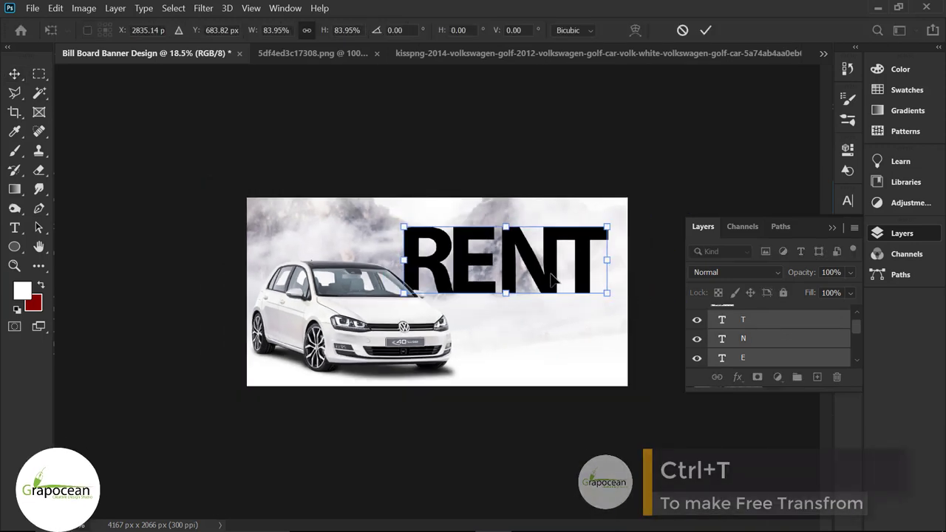
pyautogui.moveTo(550, 280); pyautogui.dragTo(550, 298)
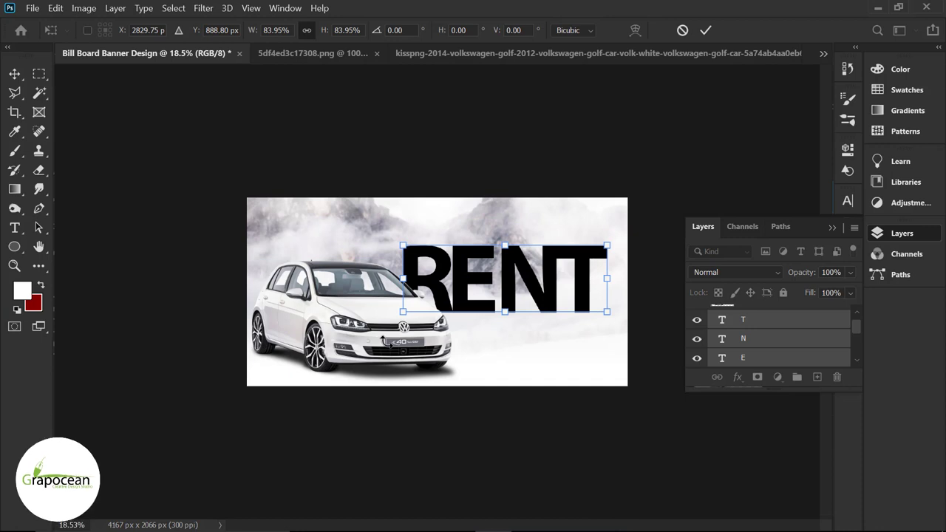
pyautogui.moveTo(387, 344); pyautogui.dragTo(387, 345)
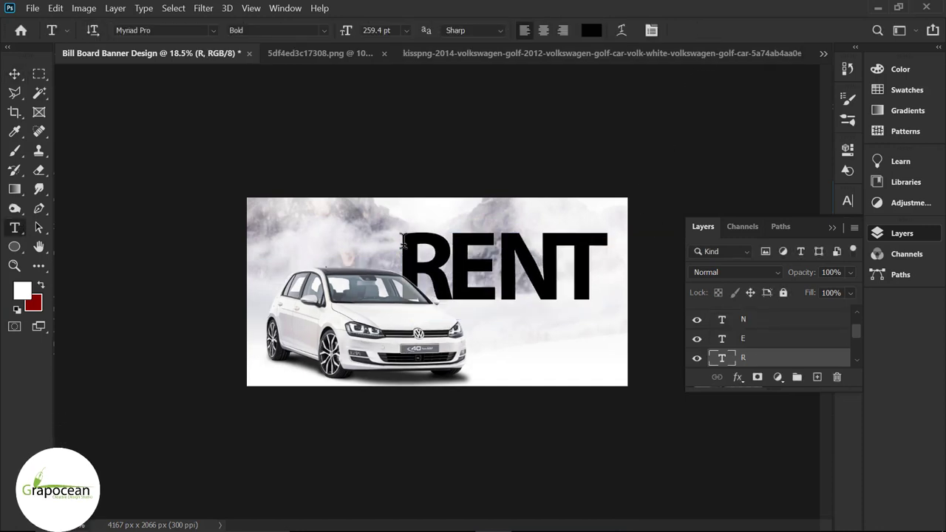
# Set the R letter's font style to Bold Italic and move it close beside ENT.
pyautogui.doubleClick(444, 259)
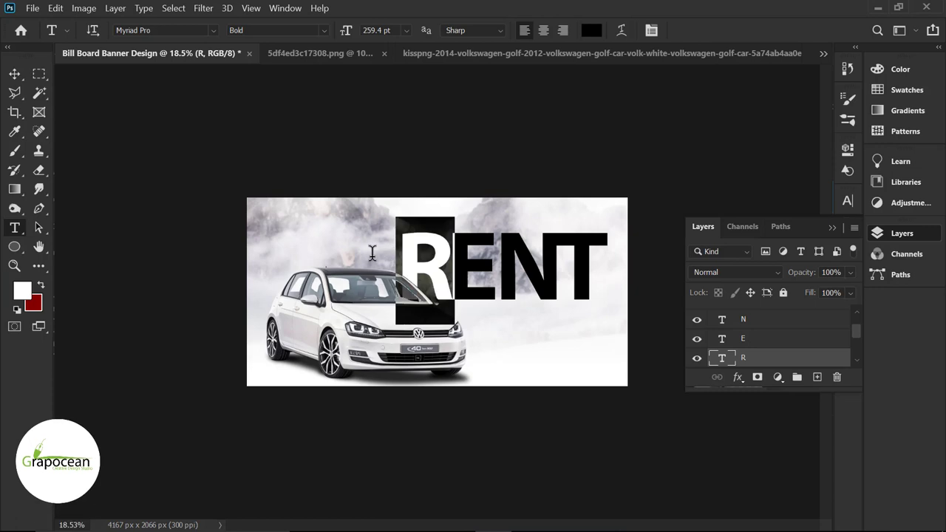
pyautogui.click(325, 31)
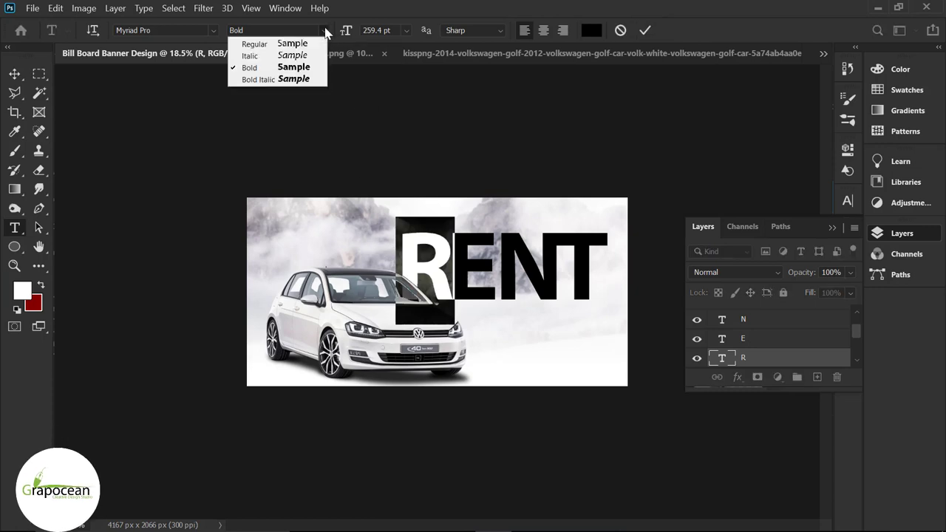
pyautogui.click(277, 79)
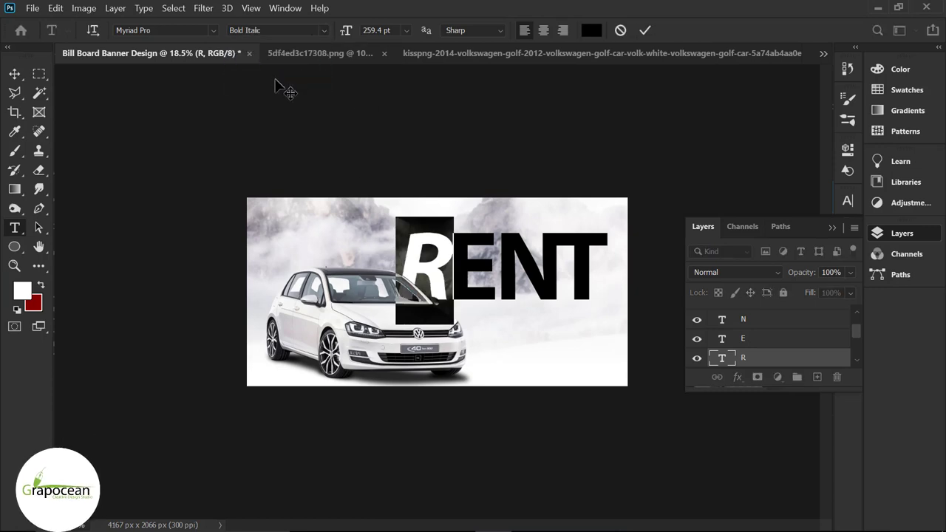
pyautogui.hotkey('ctrl', 't')
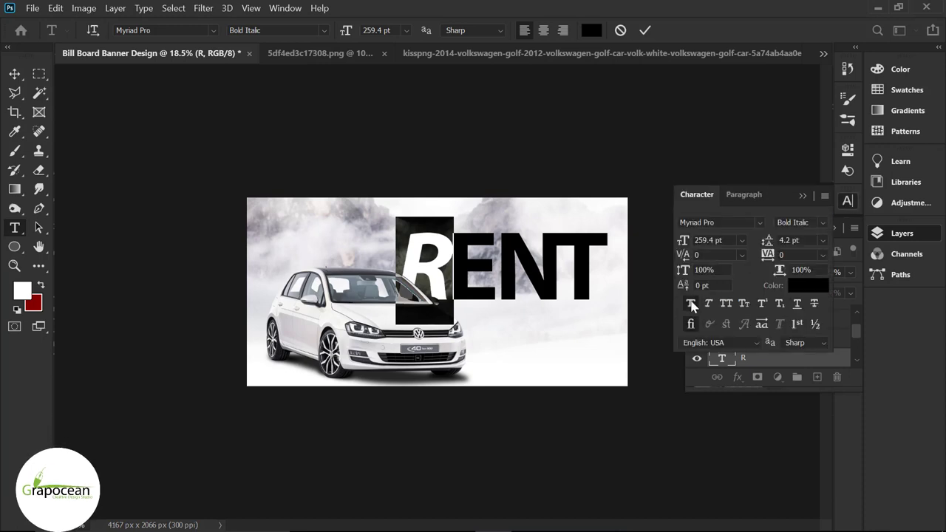
pyautogui.click(15, 74)
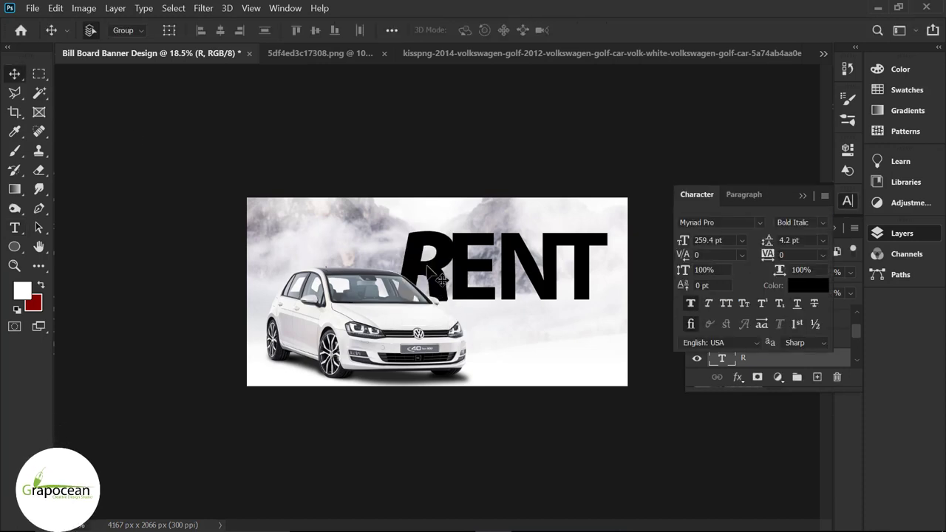
pyautogui.moveTo(423, 265); pyautogui.dragTo(428, 271)
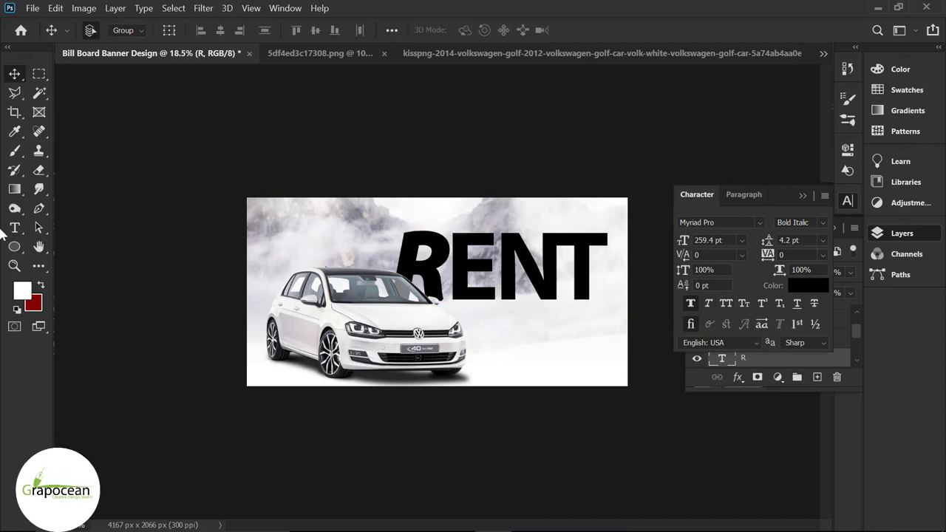
# Open the E, N and T text layers for editing in turn, committing each.
pyautogui.moveTo(447, 248); pyautogui.dragTo(499, 251)
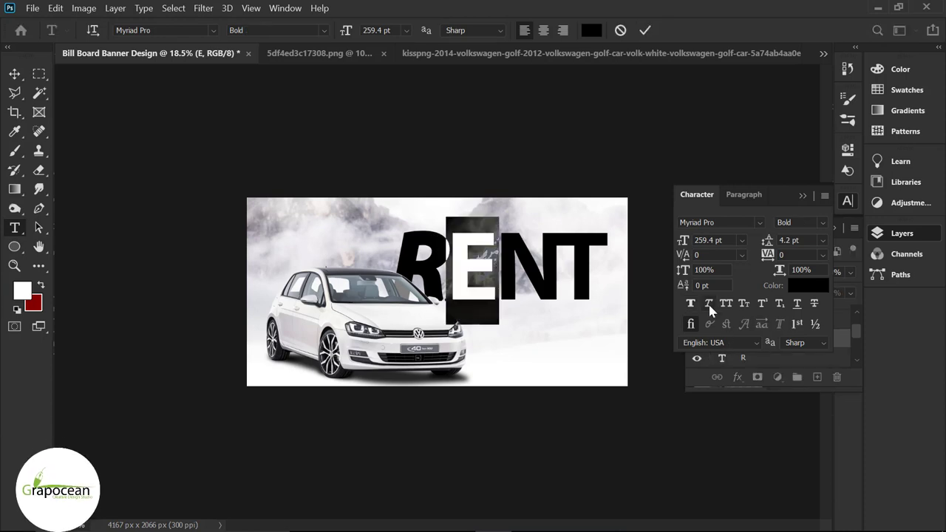
pyautogui.click(14, 73)
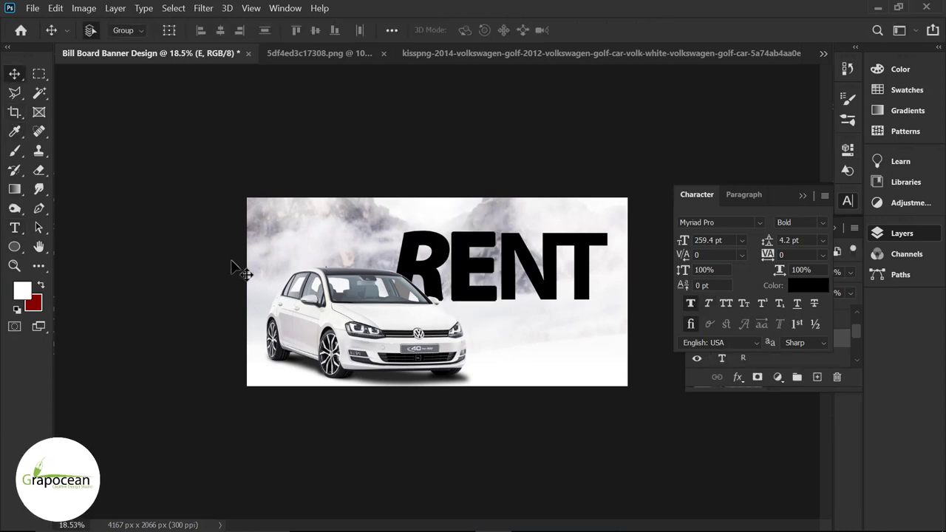
pyautogui.click(15, 228)
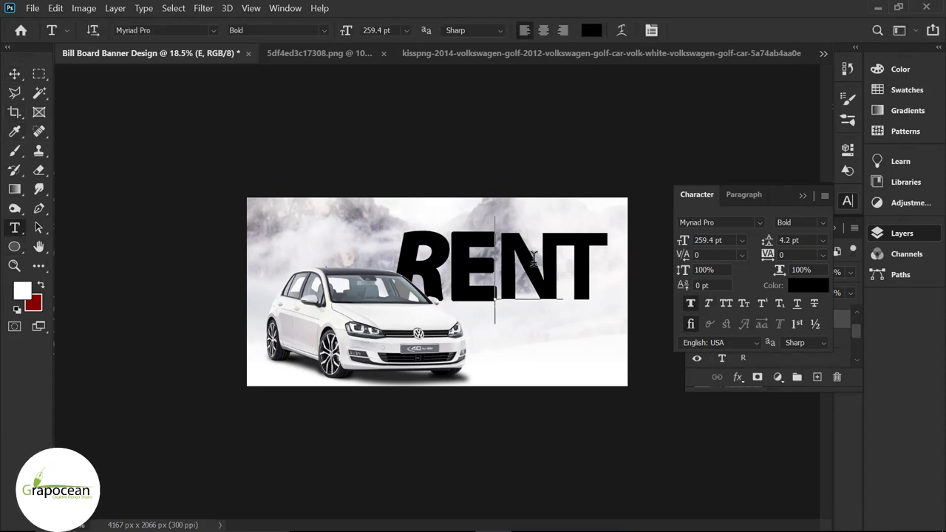
pyautogui.doubleClick(533, 259)
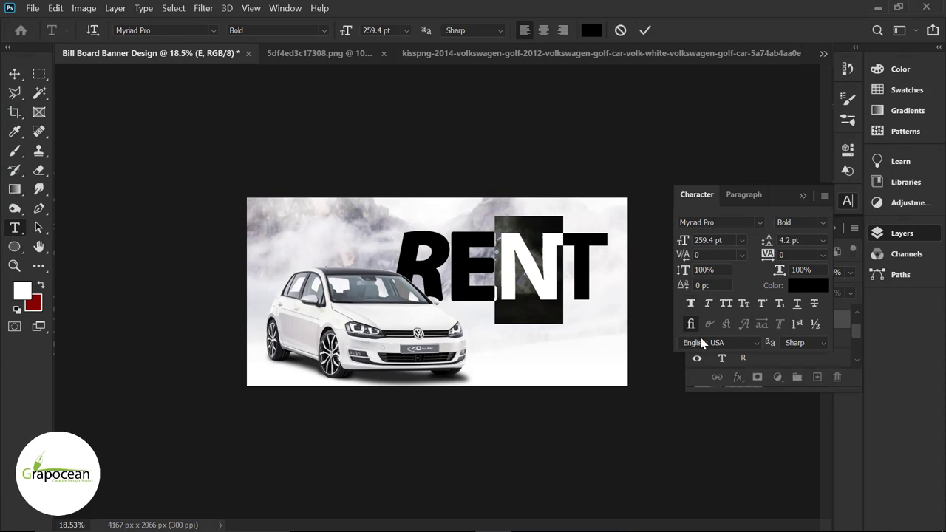
pyautogui.click(16, 74)
pyautogui.click(14, 228)
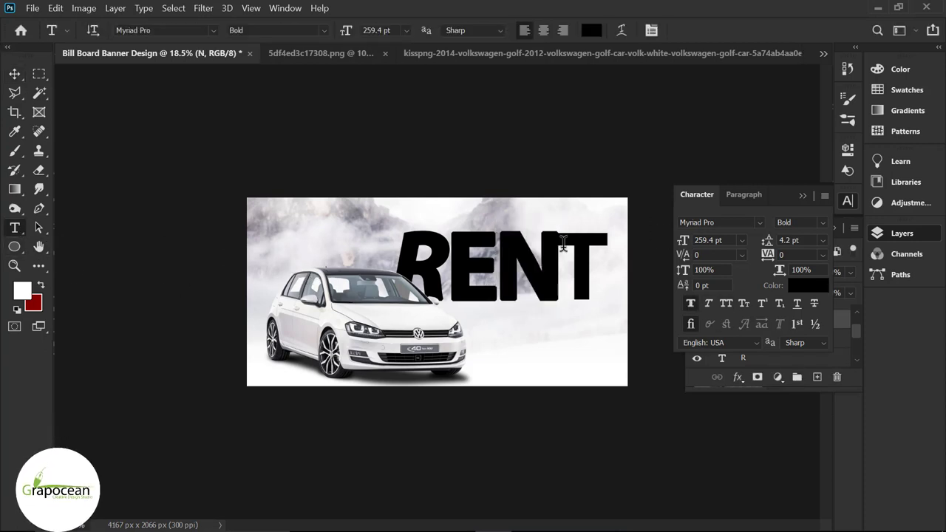
pyautogui.doubleClick(563, 244)
pyautogui.click(15, 74)
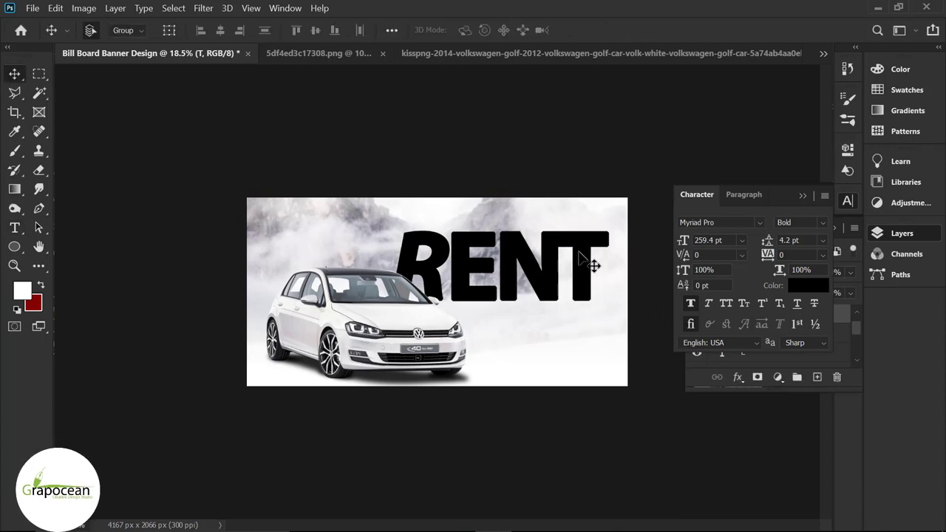
# Close the mountain image without saving, and close the car cutout document.
pyautogui.click(330, 59)
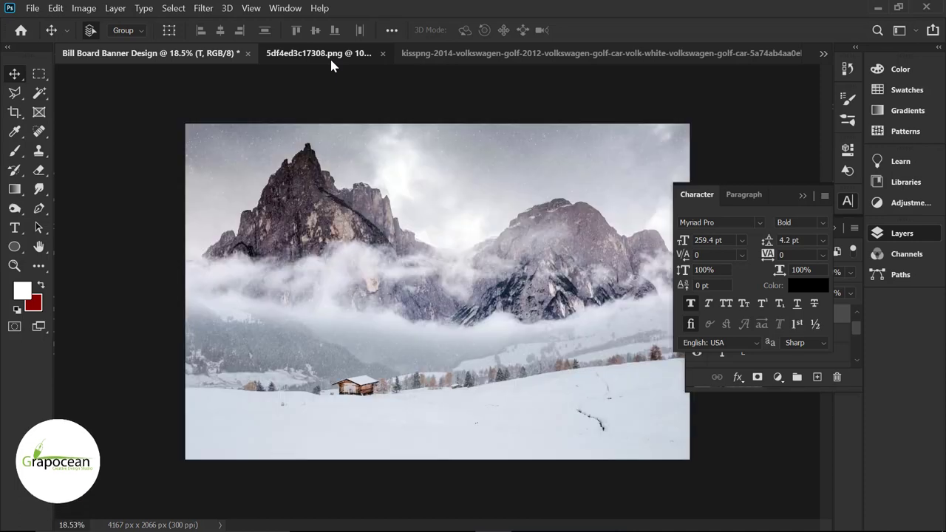
pyautogui.click(385, 54)
pyautogui.click(475, 216)
pyautogui.click(401, 55)
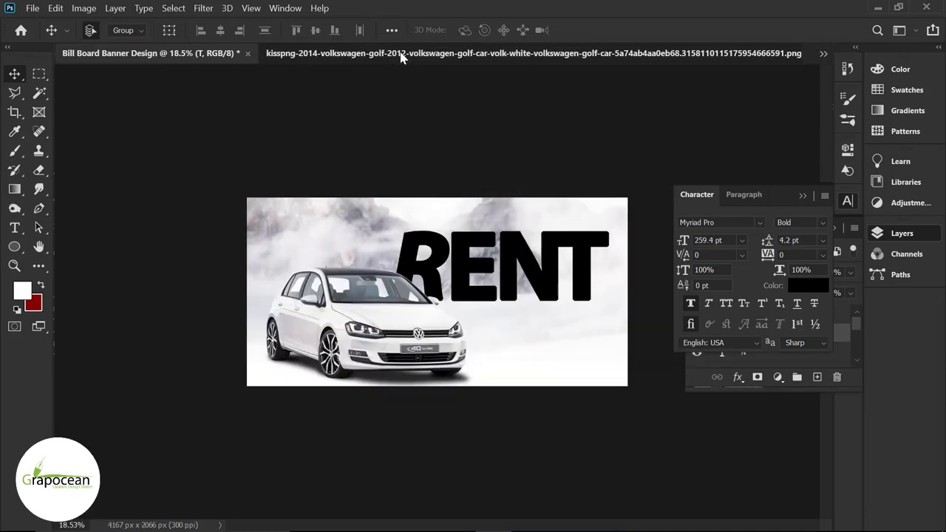
pyautogui.click(790, 53)
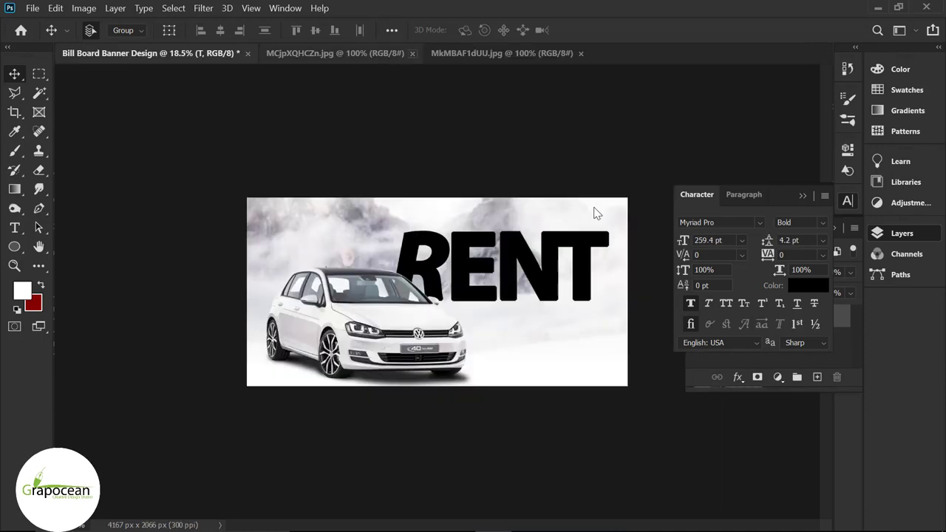
# Bring the car-interior photo into the banner as Layer 4, enlarged to about 137%, above R.
pyautogui.click(355, 62)
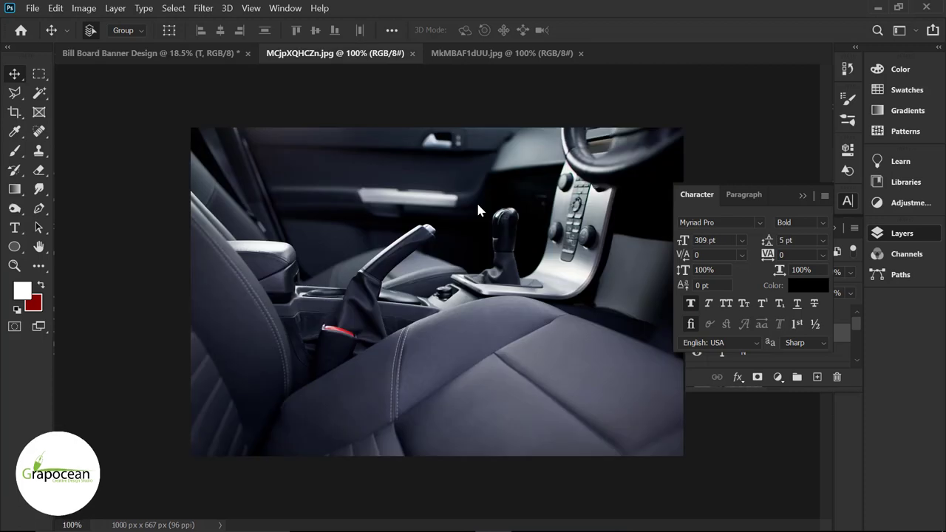
pyautogui.click(804, 197)
pyautogui.click(836, 317)
pyautogui.moveTo(508, 244)
pyautogui.mouseDown()
pyautogui.moveTo(144, 55)
pyautogui.moveTo(484, 309)
pyautogui.mouseUp()
pyautogui.hotkey('ctrl', 't')
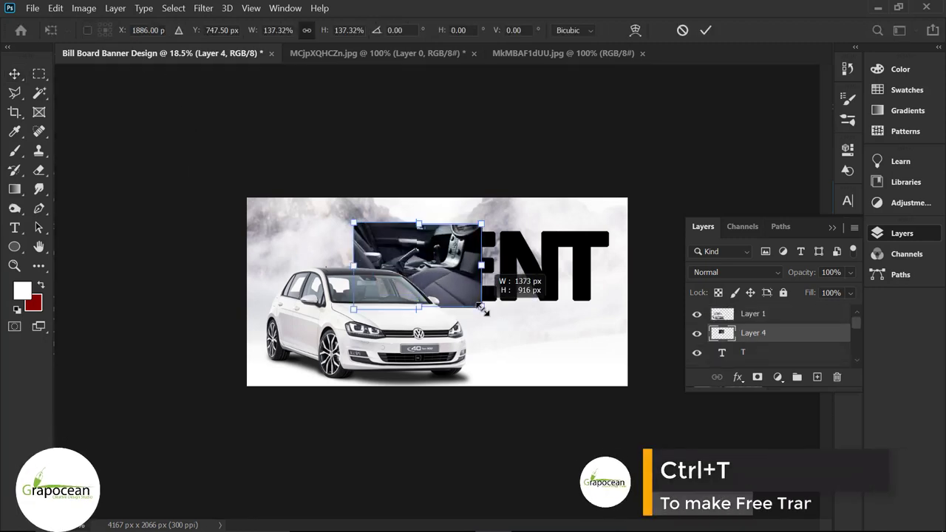
pyautogui.press('Return')
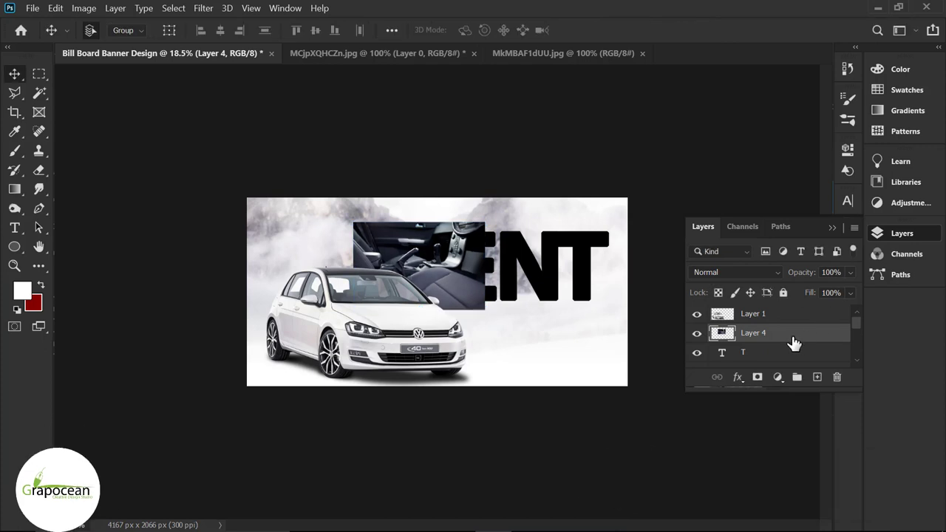
pyautogui.scroll(-1, 794, 342)
pyautogui.scroll(2, 793, 342)
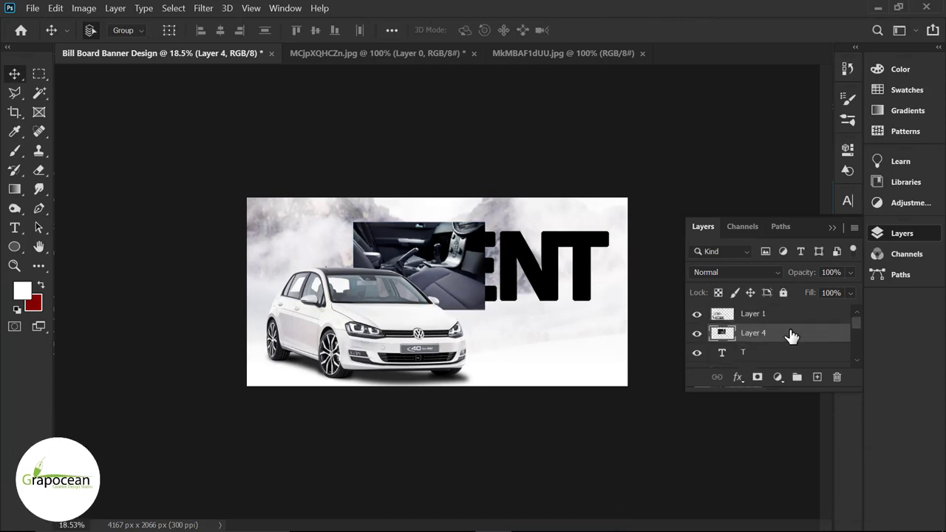
pyautogui.moveTo(787, 331); pyautogui.dragTo(772, 333)
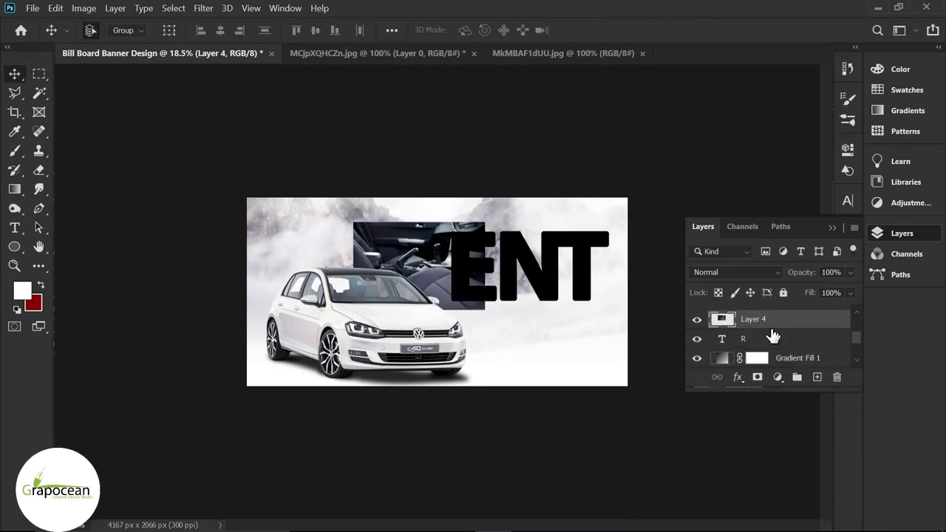
# Make Layer 4 a clipping mask on the R so the photo fills only that letter.
pyautogui.rightClick(792, 322)
pyautogui.click(644, 294)
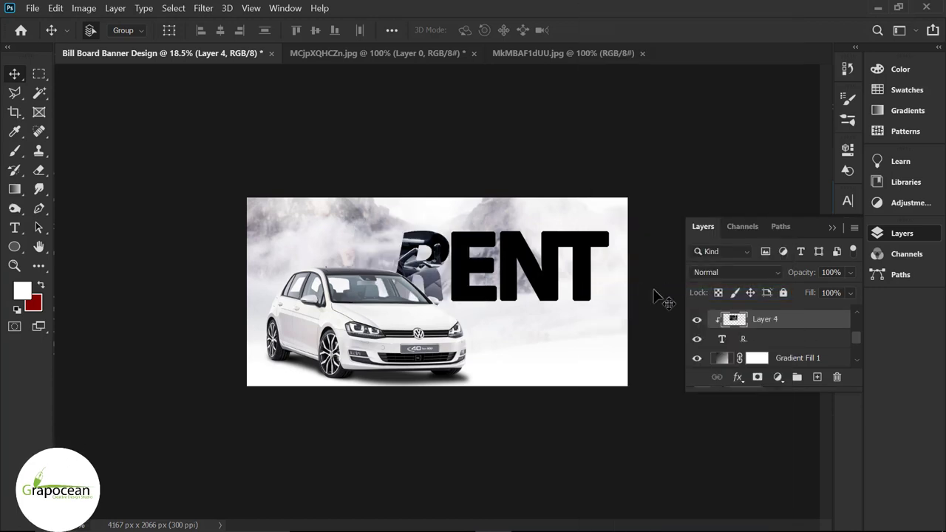
pyautogui.scroll(2, 467, 277)
pyautogui.scroll(-1, 467, 277)
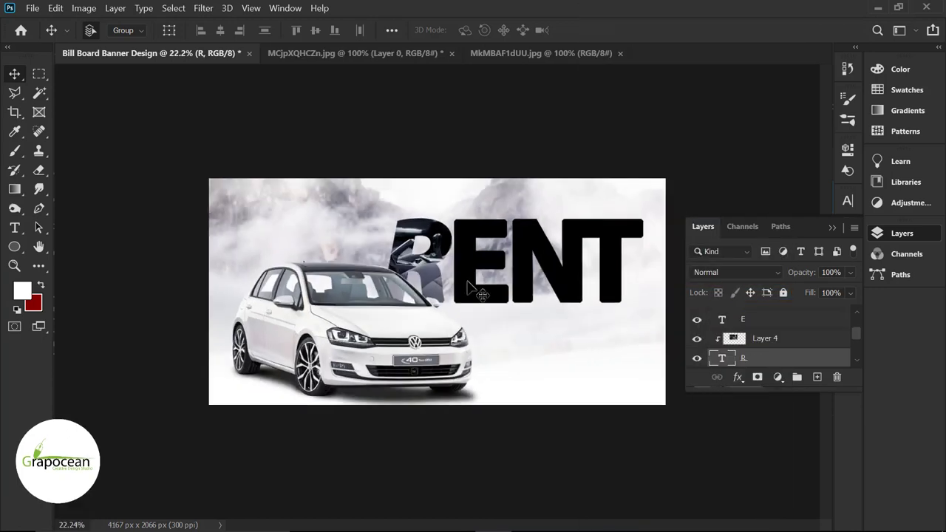
pyautogui.scroll(2, 761, 336)
pyautogui.click(760, 336)
pyautogui.scroll(-1, 762, 353)
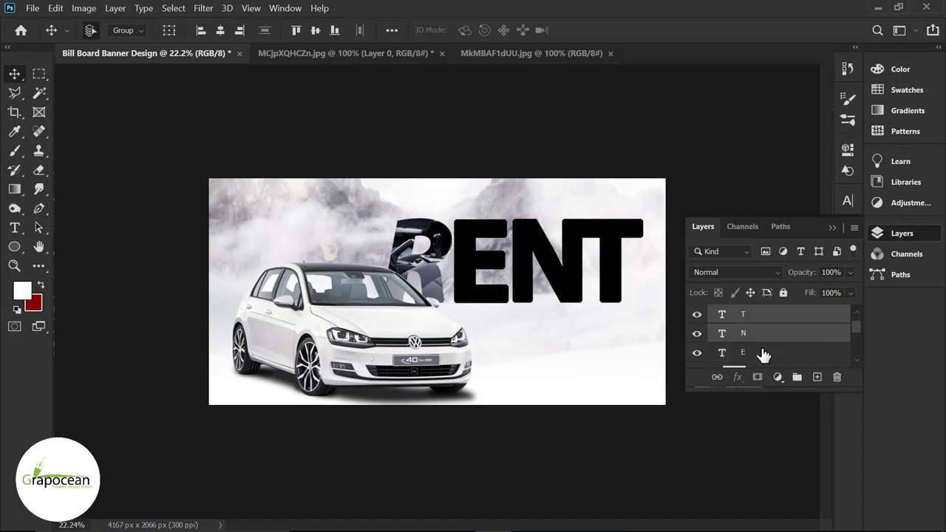
pyautogui.keyDown('shift'); pyautogui.click(764, 352); pyautogui.keyUp('shift')
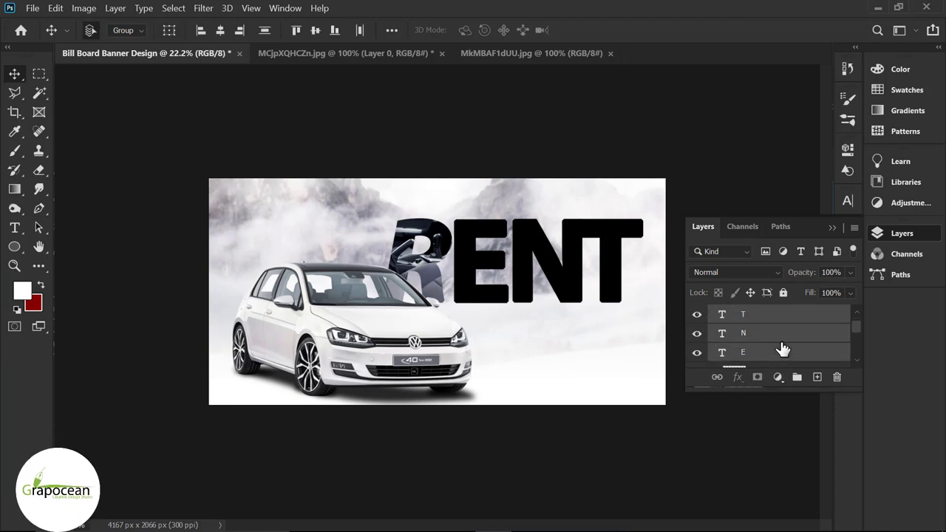
pyautogui.moveTo(778, 319)
pyautogui.mouseDown()
pyautogui.moveTo(764, 380)
pyautogui.moveTo(760, 350)
pyautogui.mouseUp()
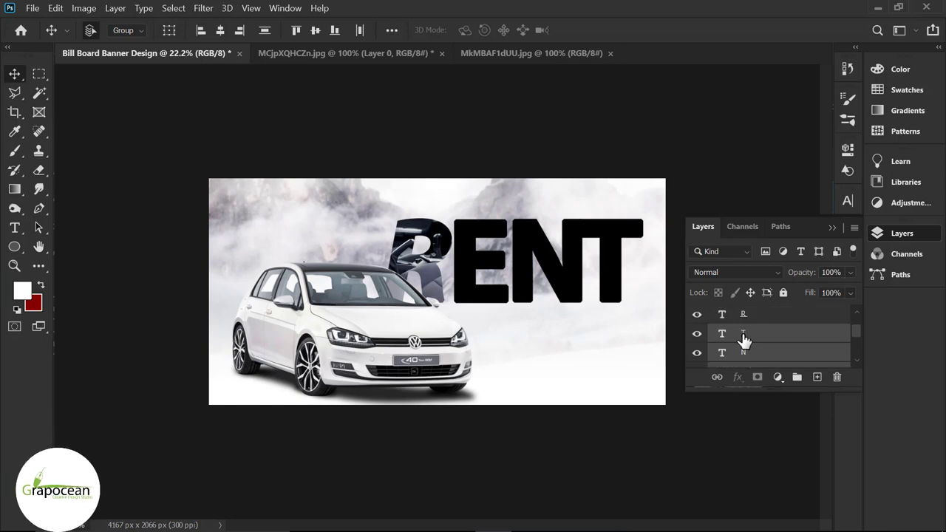
# Free Transform the R to shift it right and down toward the E.
pyautogui.click(746, 336)
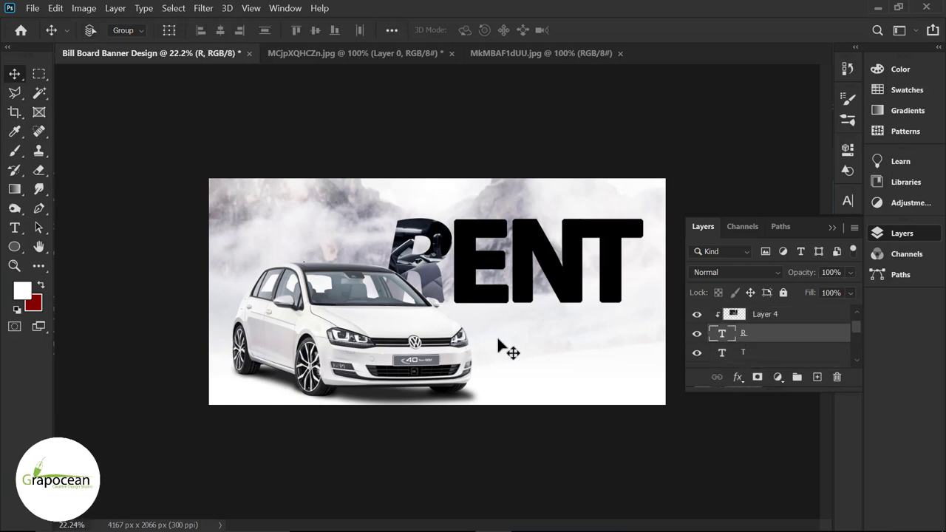
pyautogui.click(57, 8)
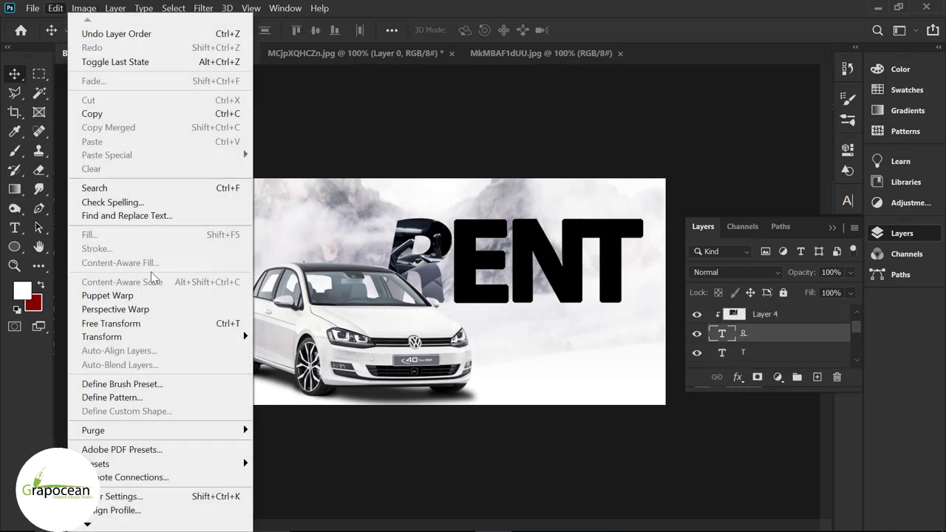
pyautogui.click(167, 323)
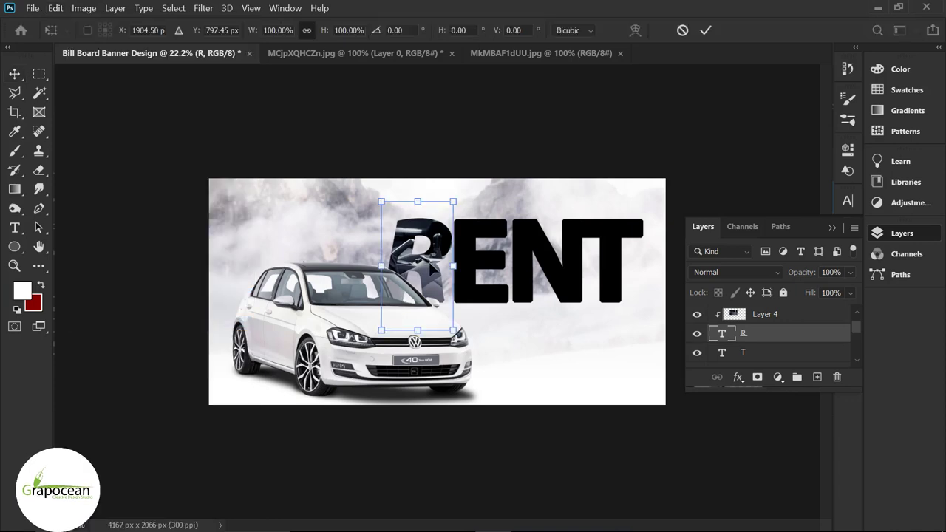
pyautogui.moveTo(427, 266); pyautogui.dragTo(436, 274)
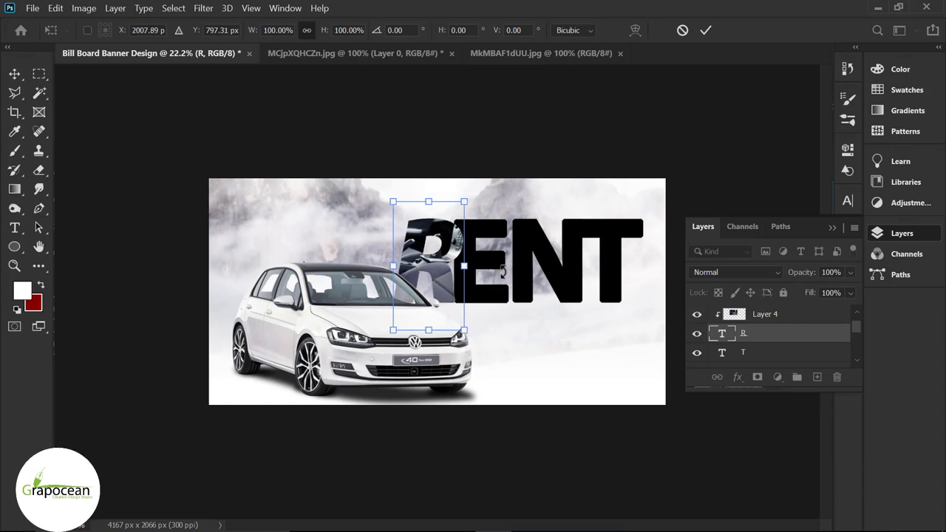
pyautogui.click(706, 30)
# Add a Drop Shadow to the R letter layer with its angle set to 6°.
pyautogui.rightClick(782, 336)
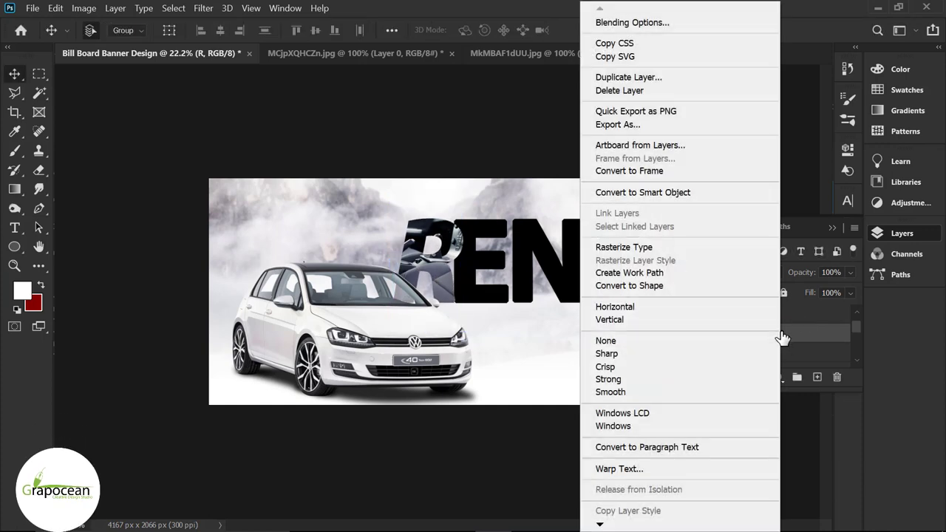
pyautogui.click(676, 25)
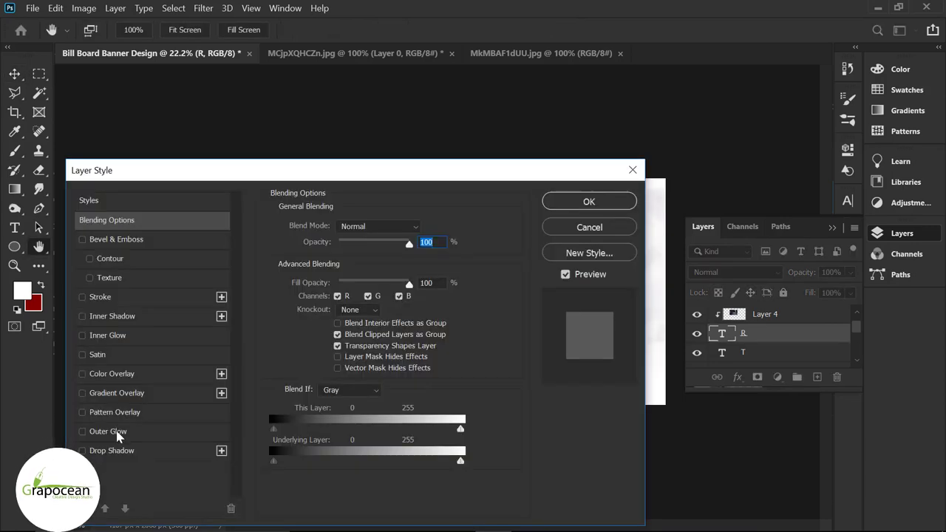
pyautogui.click(111, 451)
pyautogui.moveTo(470, 180); pyautogui.dragTo(216, 132)
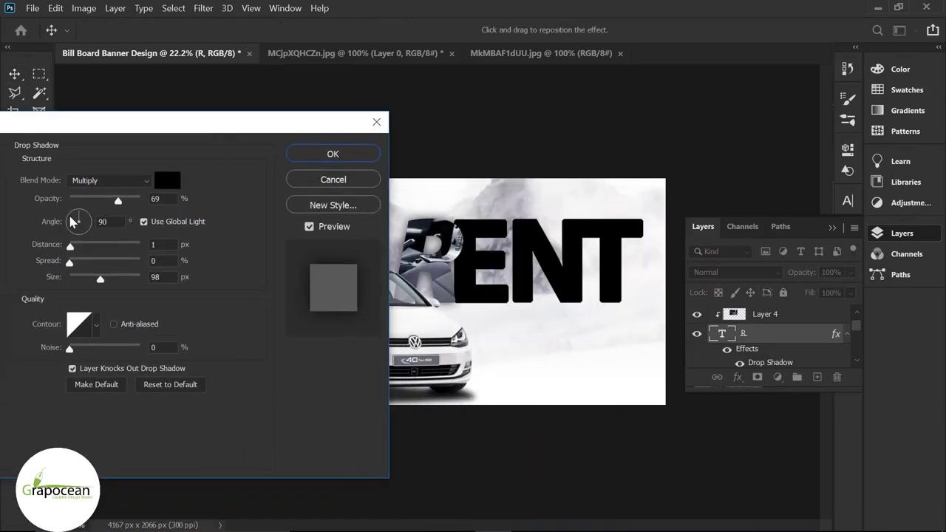
pyautogui.moveTo(73, 221); pyautogui.dragTo(91, 219)
pyautogui.click(99, 224)
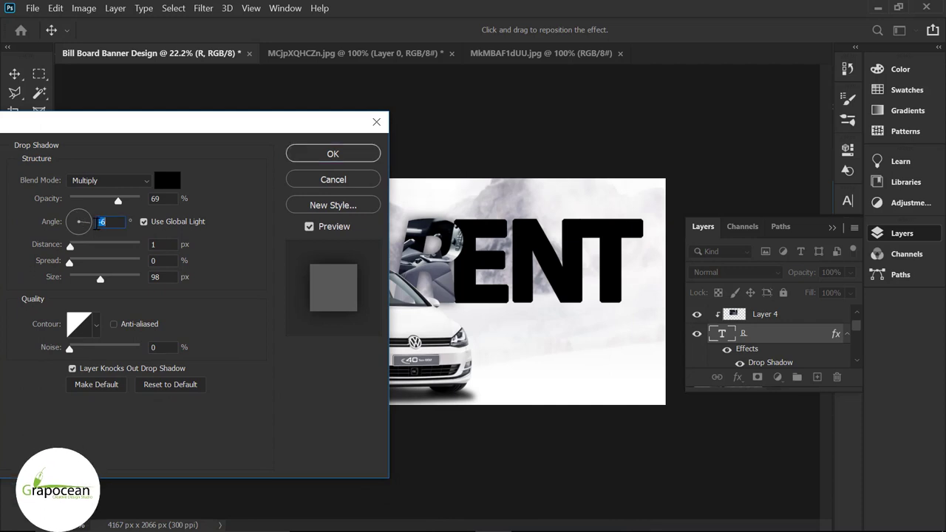
pyautogui.click(353, 161)
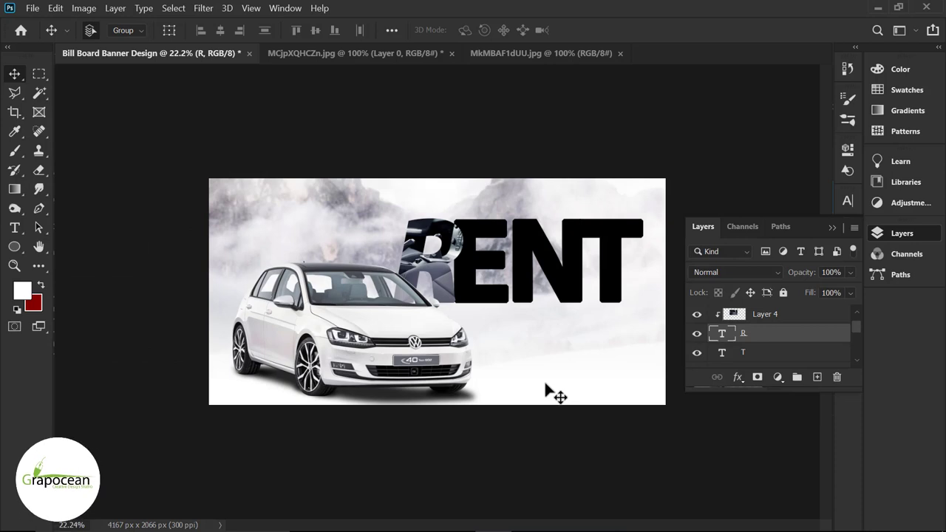
pyautogui.hotkey('alt', ']')
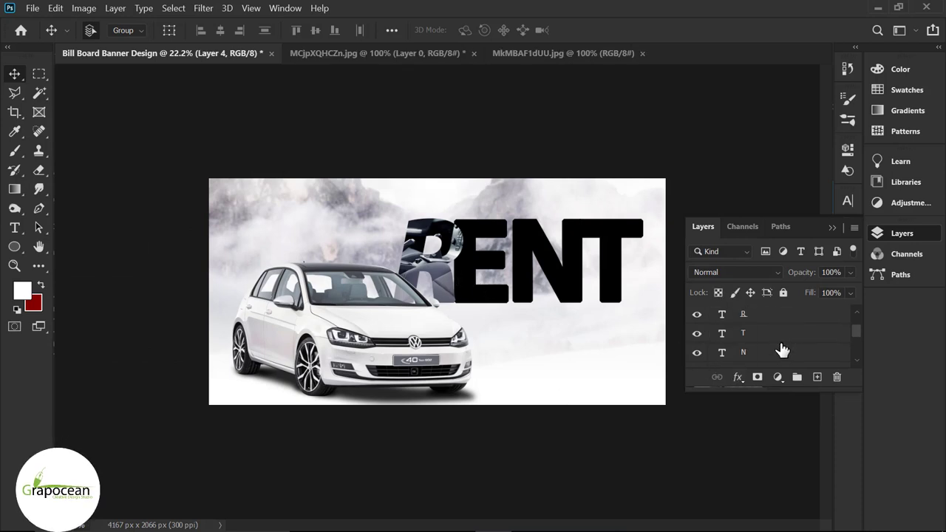
# Set the E letter's text colour to ff0000 and lower the E layer to 75% opacity.
pyautogui.scroll(-1, 768, 350)
pyautogui.click(761, 353)
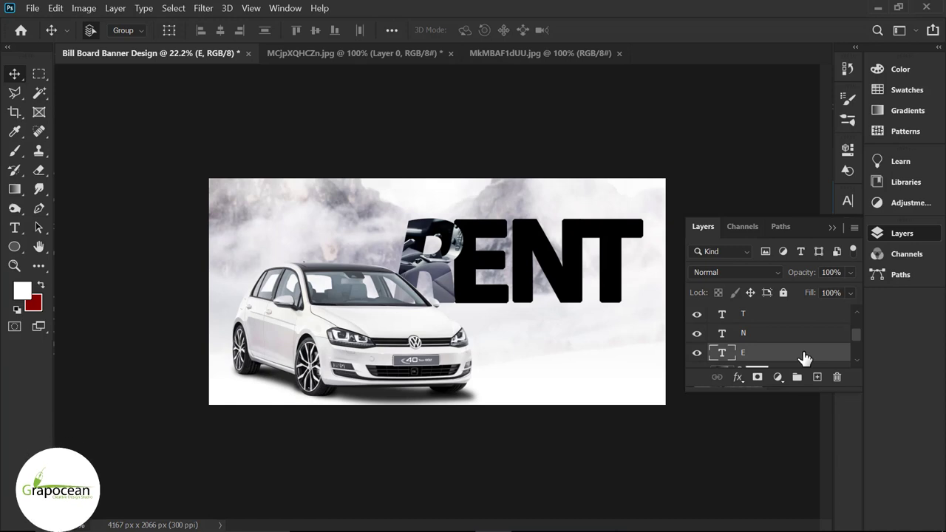
pyautogui.press('t')
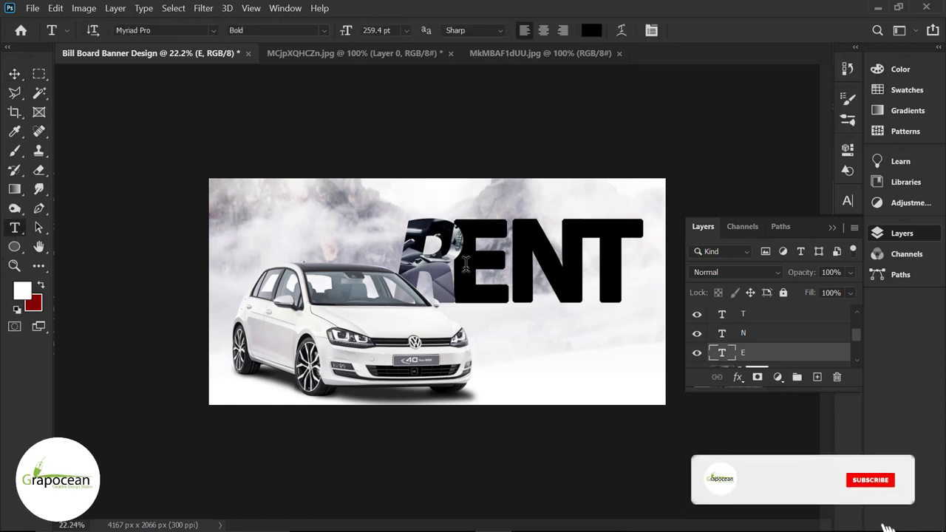
pyautogui.hotkey('ctrl', 'a')
pyautogui.click(591, 30)
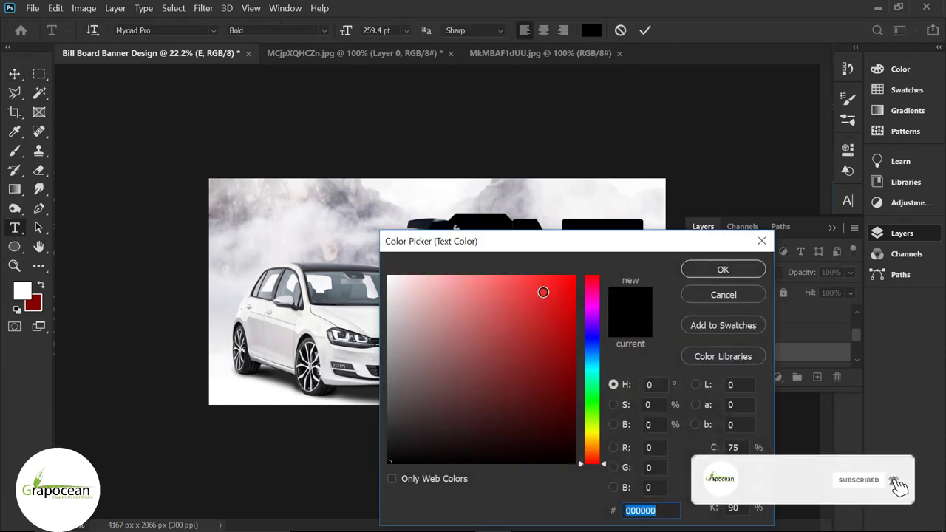
pyautogui.write('ff0000')
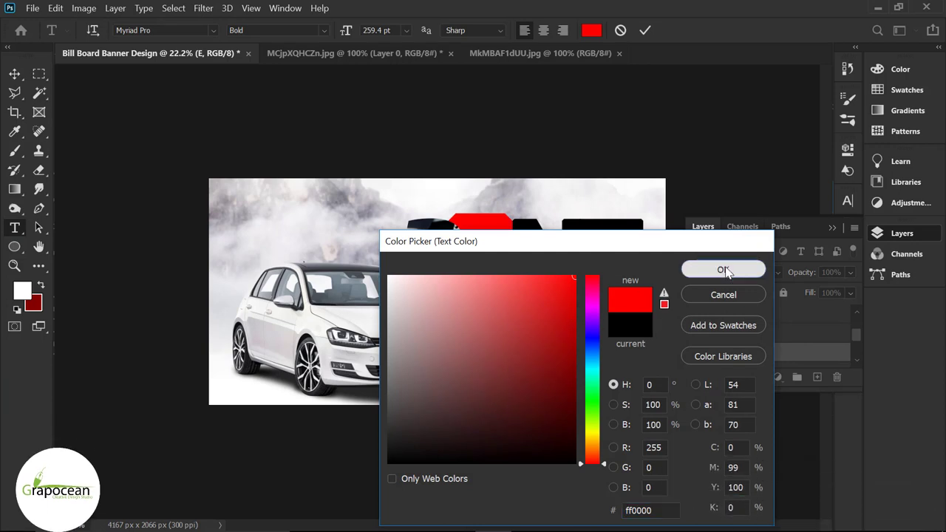
pyautogui.click(699, 271)
pyautogui.click(644, 30)
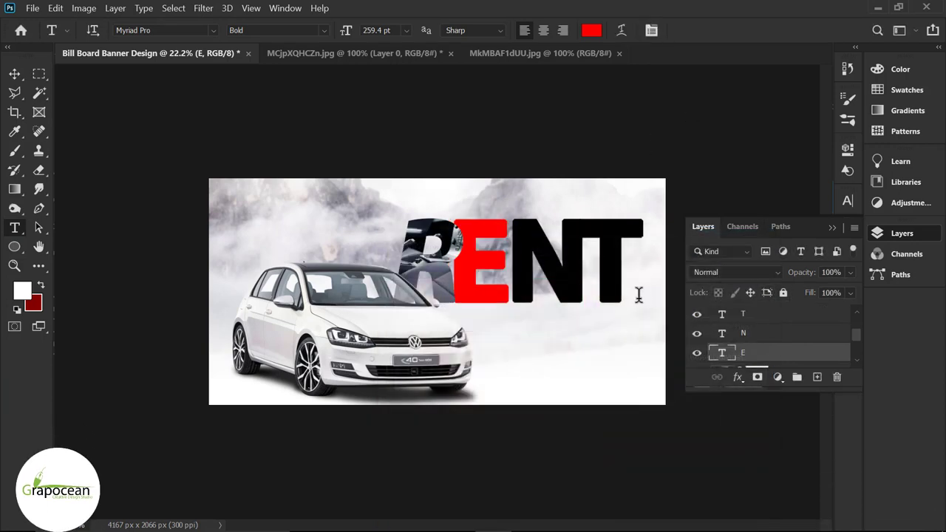
pyautogui.moveTo(847, 290); pyautogui.dragTo(835, 292)
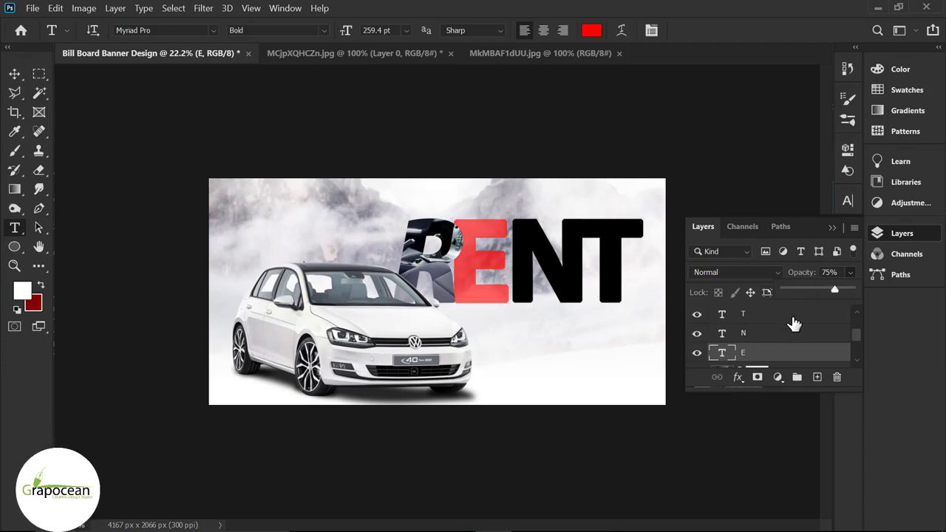
# Sample the E's red onto the N letter, then undo it back to black.
pyautogui.press('v')
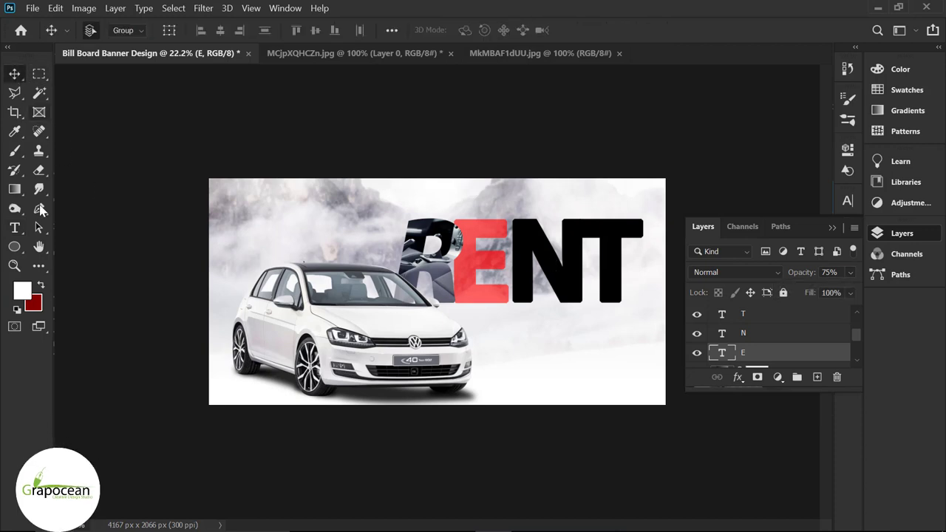
pyautogui.click(14, 229)
pyautogui.moveTo(517, 252); pyautogui.dragTo(587, 255)
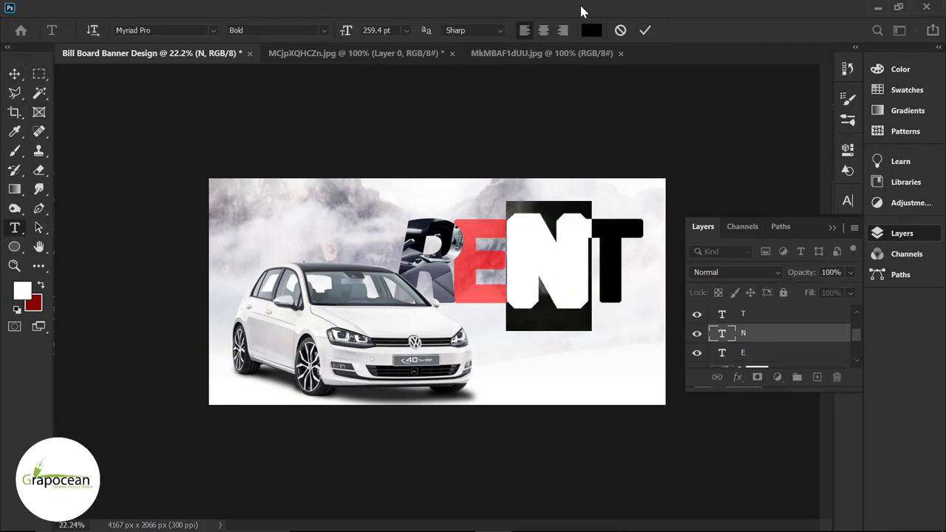
pyautogui.click(592, 32)
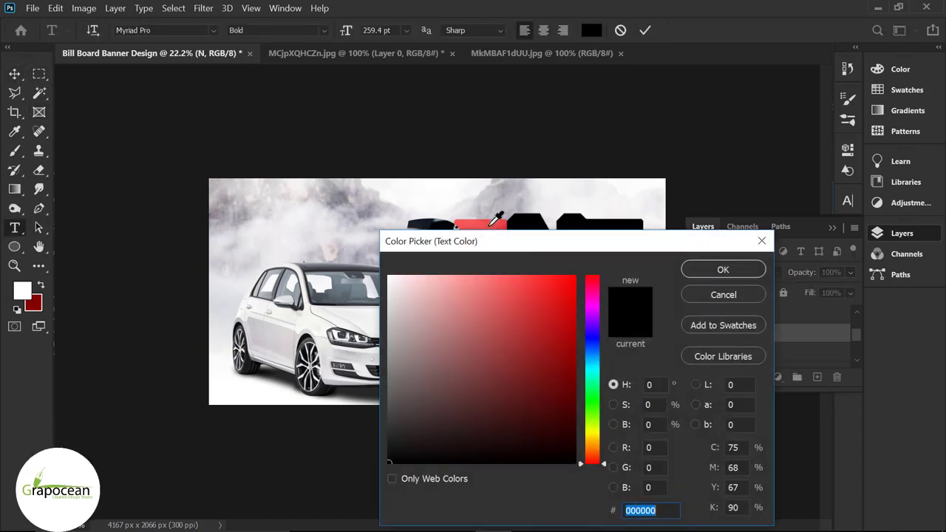
pyautogui.click(490, 224)
pyautogui.click(702, 269)
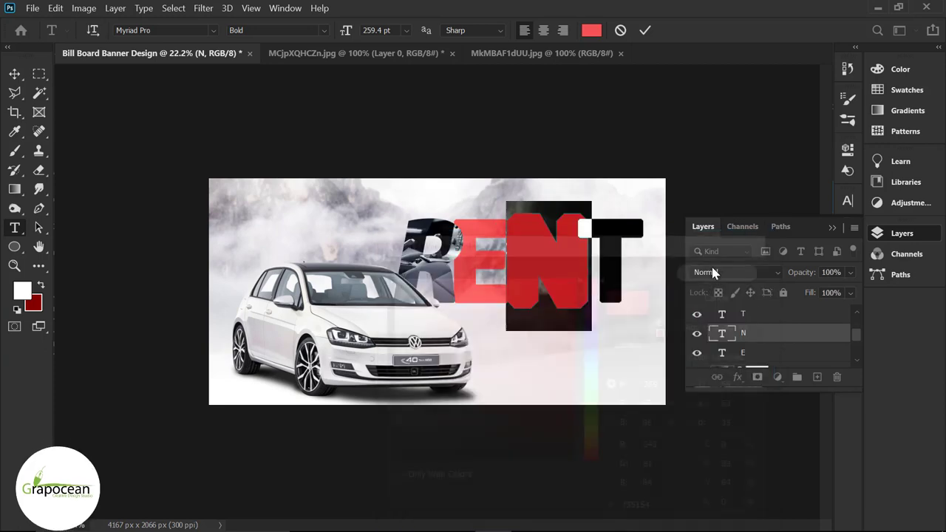
pyautogui.click(831, 229)
pyautogui.hotkey('ctrl', 'z')
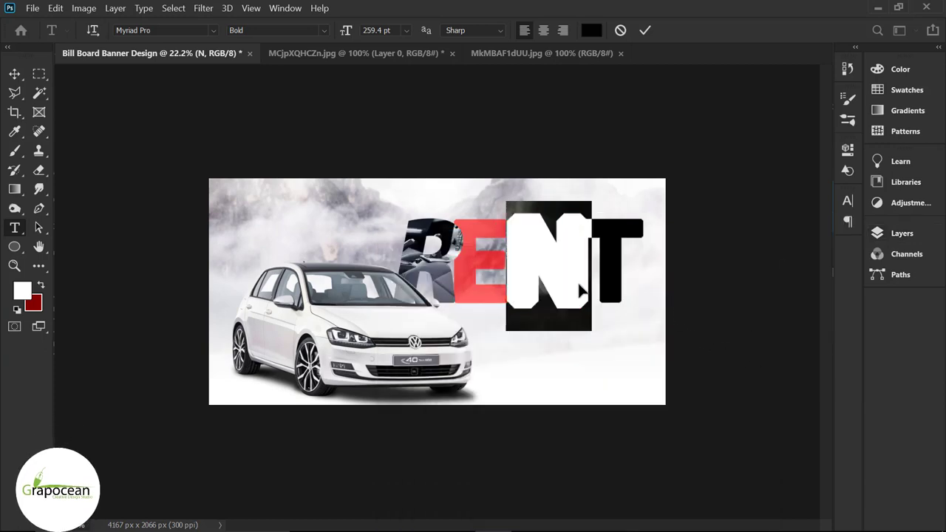
pyautogui.click(460, 312)
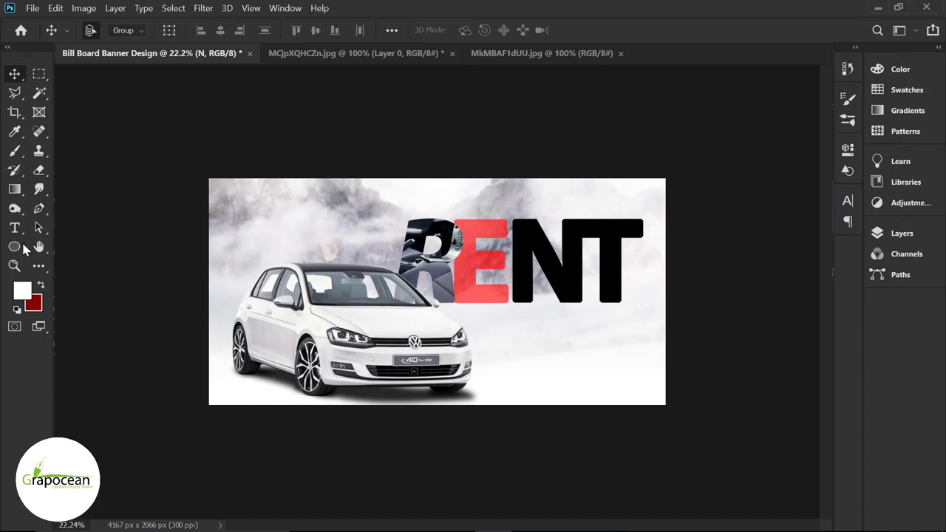
# Recolour the E red and copy its ff0000 hex code.
pyautogui.doubleClick(498, 254)
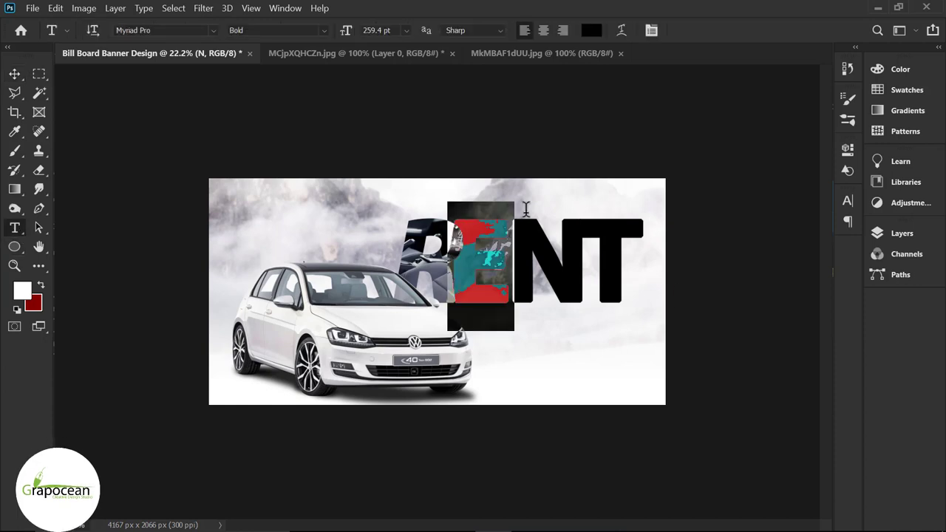
pyautogui.click(591, 31)
pyautogui.rightClick(639, 508)
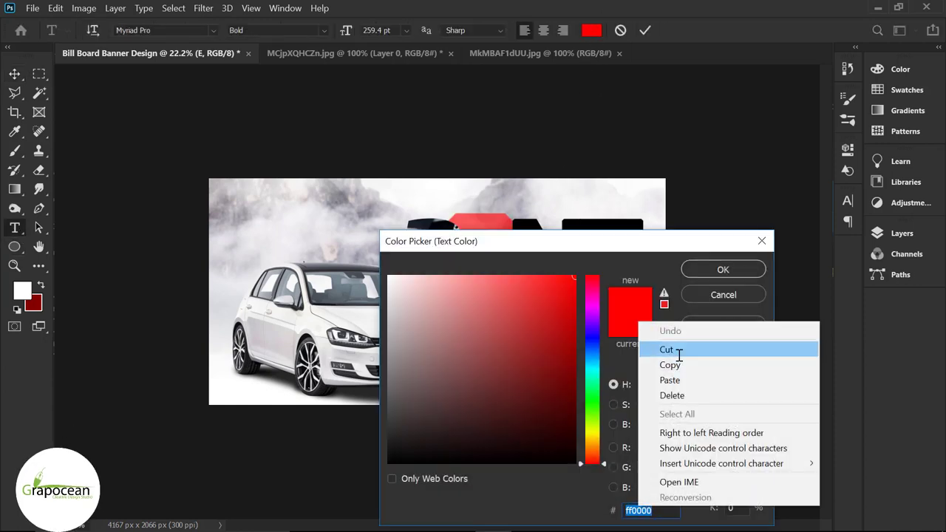
pyautogui.click(687, 363)
pyautogui.click(740, 271)
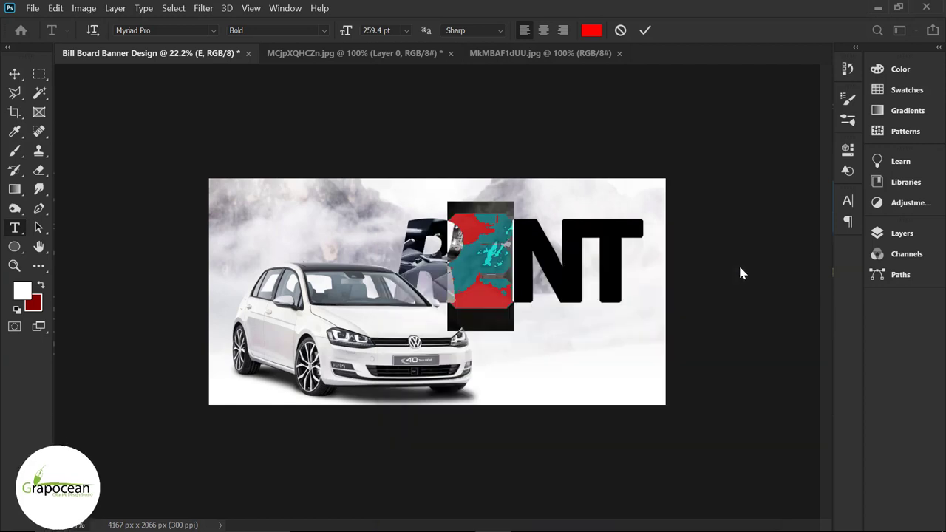
pyautogui.click(642, 31)
# Paste ff0000 as the N letter's text colour and commit it.
pyautogui.doubleClick(521, 255)
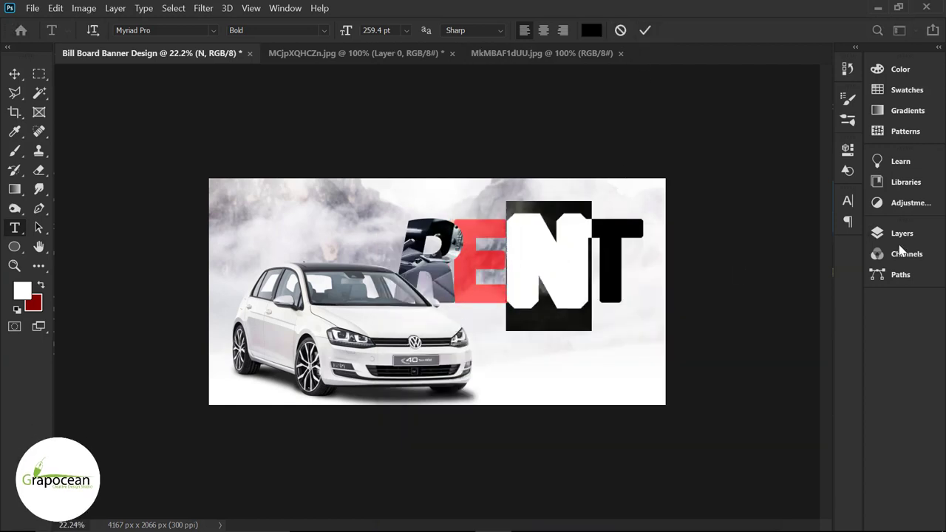
pyautogui.click(591, 30)
pyautogui.rightClick(645, 507)
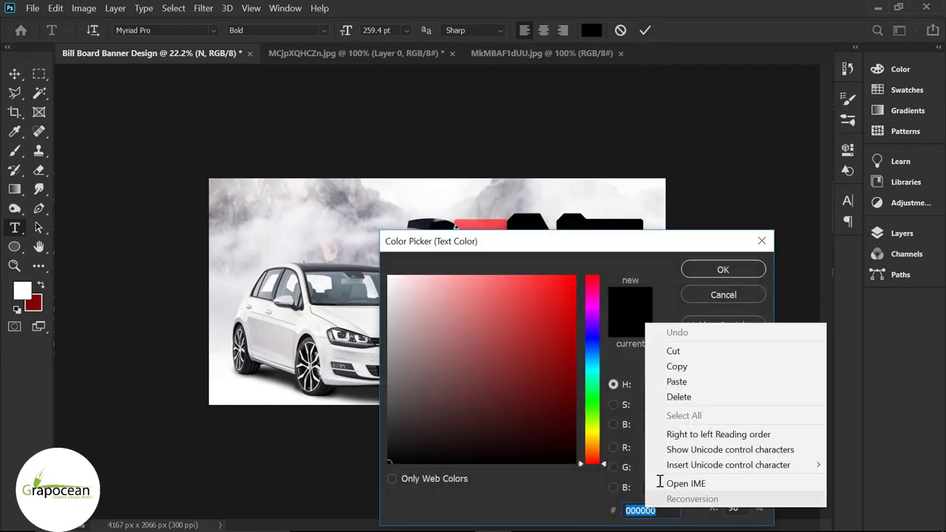
pyautogui.click(695, 379)
pyautogui.click(731, 270)
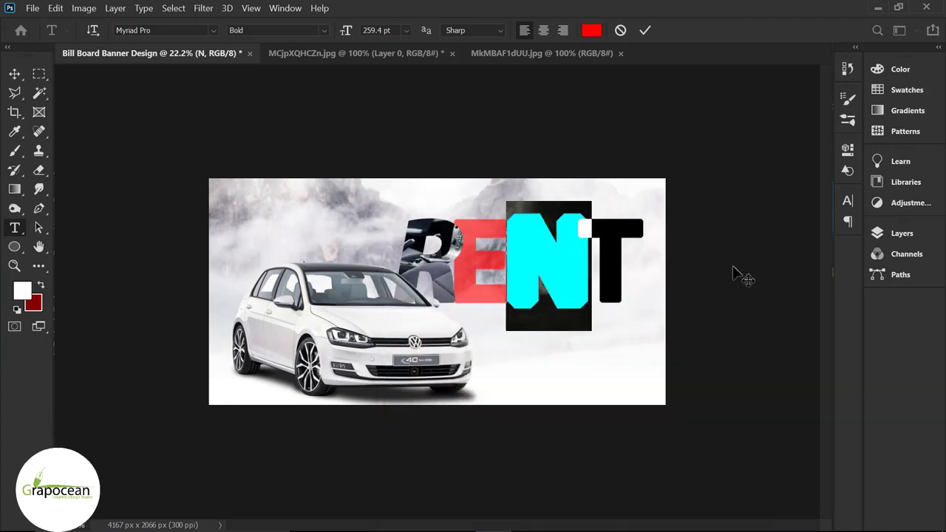
pyautogui.click(645, 30)
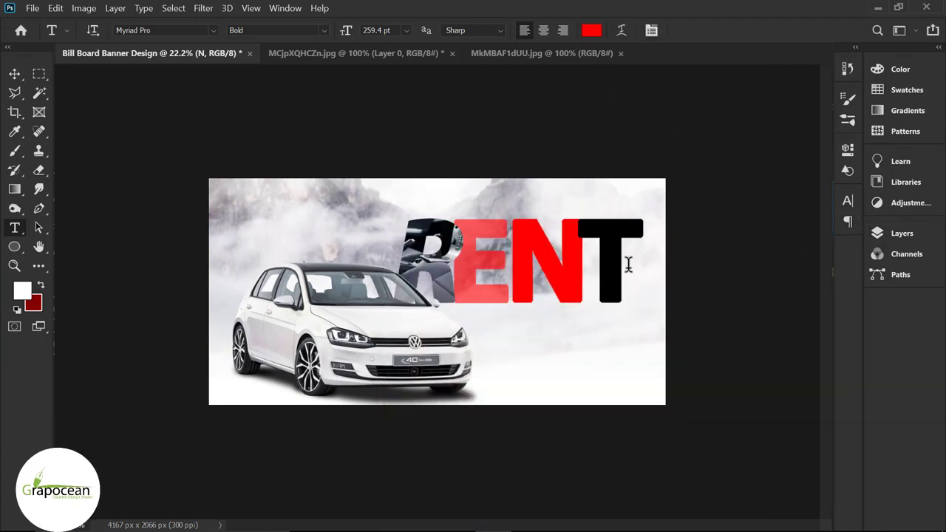
# Re-commit the N text and lower the N layer's opacity to 75%.
pyautogui.doubleClick(555, 270)
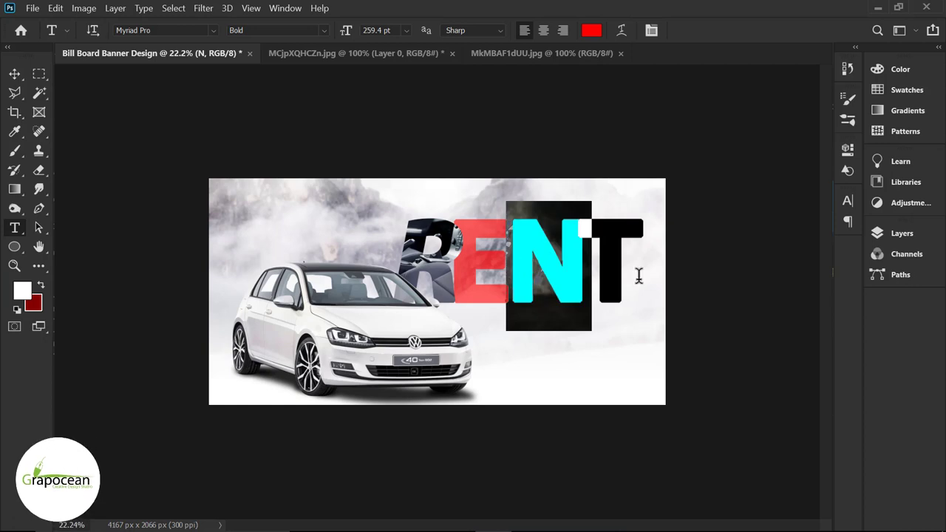
pyautogui.click(645, 30)
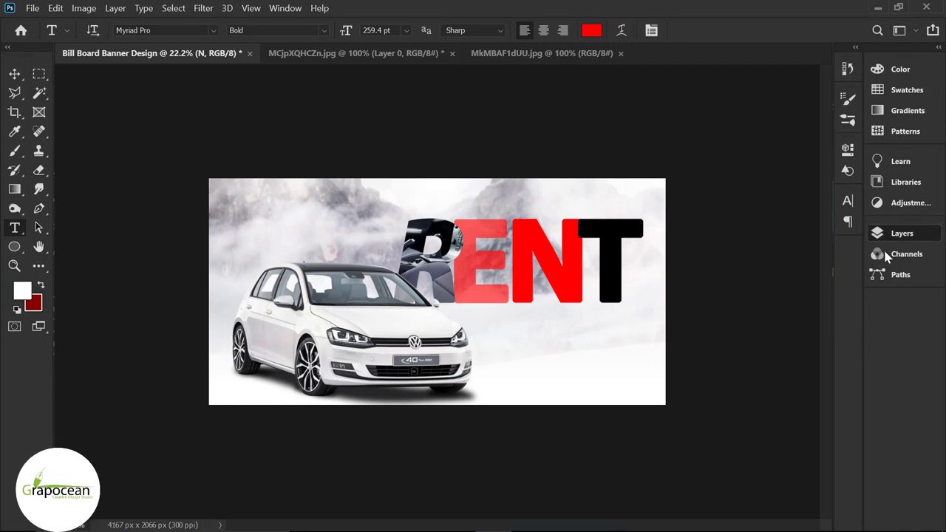
pyautogui.click(898, 233)
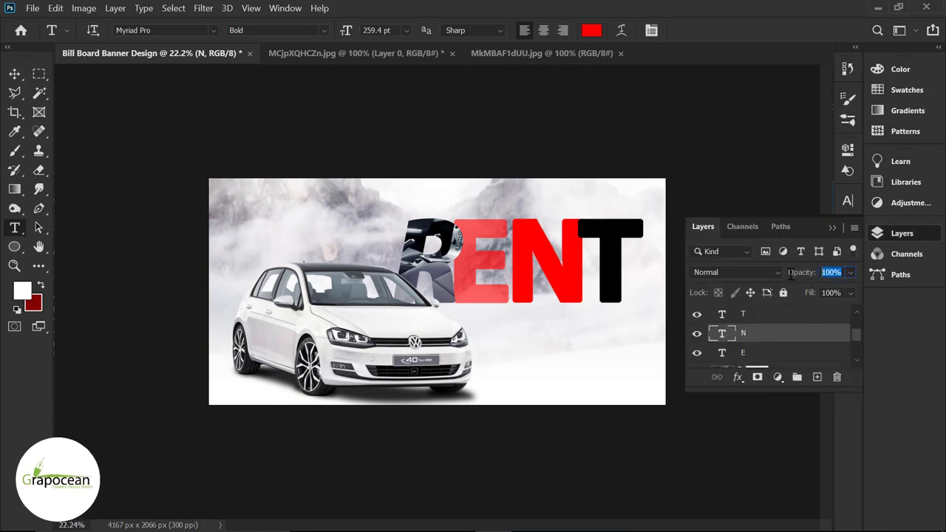
pyautogui.moveTo(792, 273); pyautogui.dragTo(790, 275)
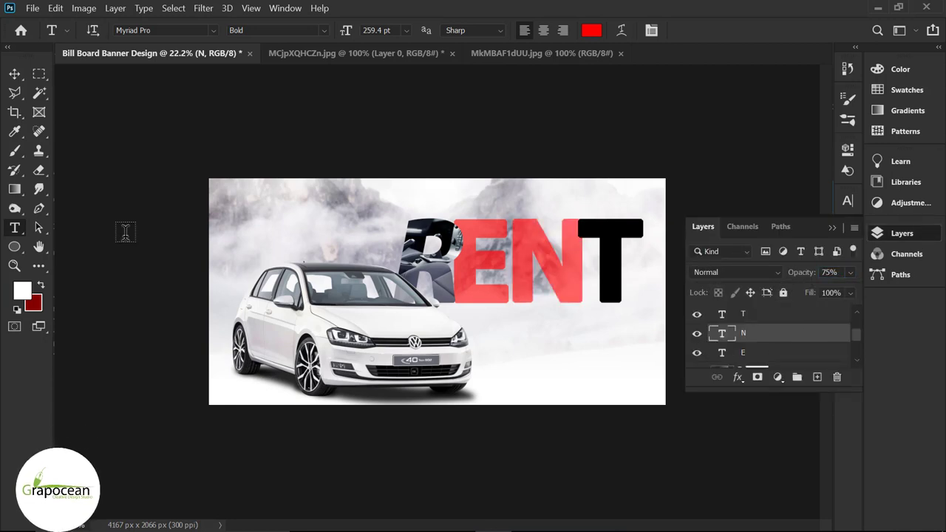
pyautogui.click(14, 74)
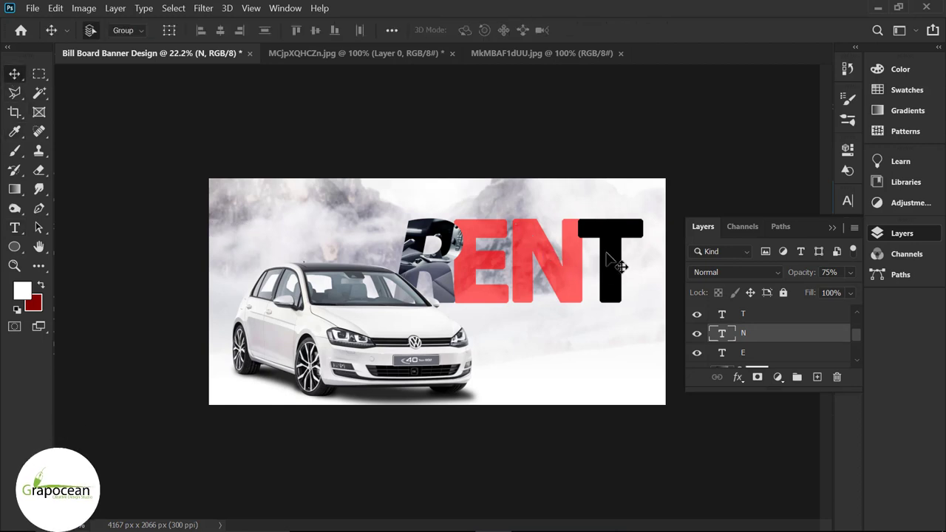
# Nudge the T slightly right and the E into position, then select the R layer.
pyautogui.moveTo(605, 253); pyautogui.dragTo(611, 257)
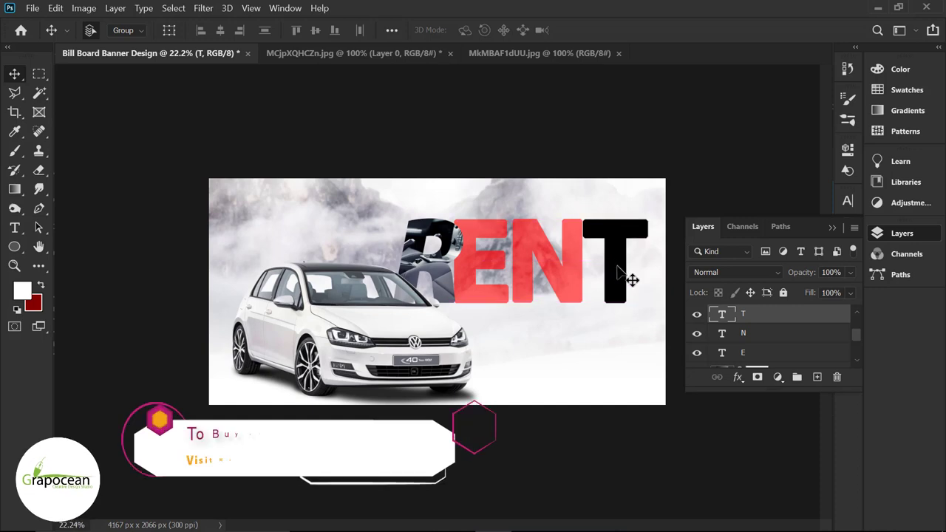
pyautogui.moveTo(488, 259); pyautogui.dragTo(495, 267)
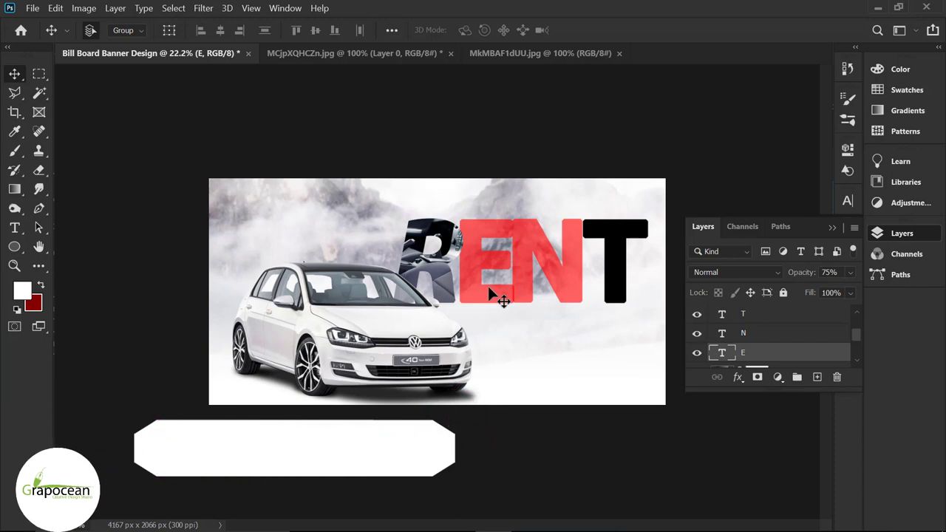
pyautogui.hotkey('shift', 'Left')
pyautogui.hotkey('shift', 'Left')
pyautogui.hotkey('shift', 'Left')
pyautogui.scroll(1, 613, 275)
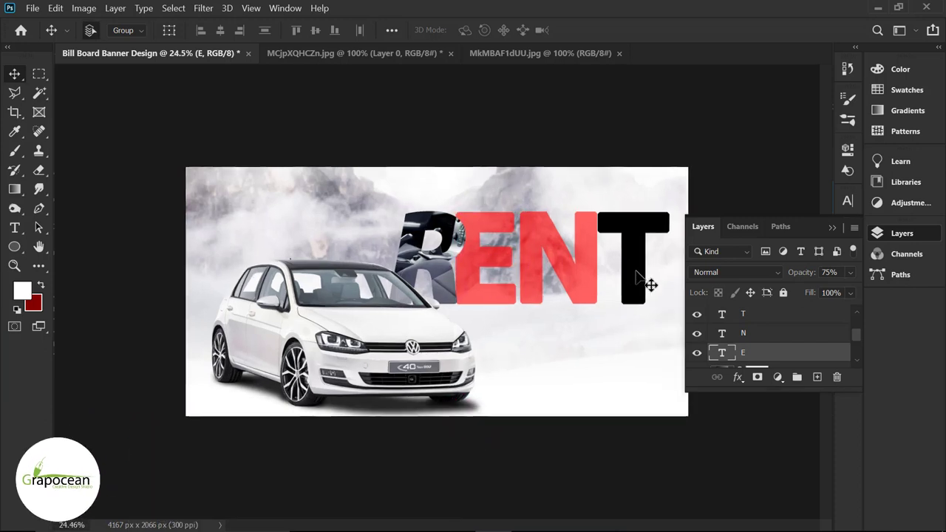
pyautogui.click(643, 280)
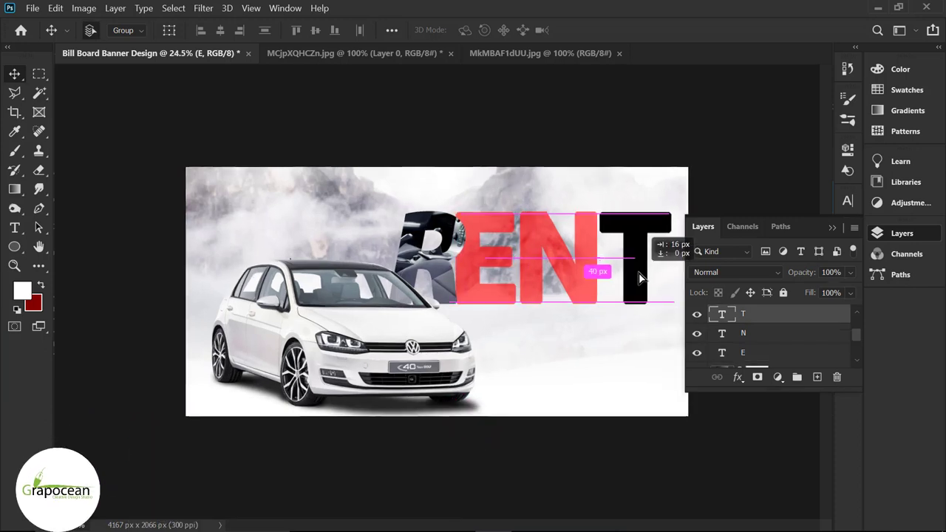
pyautogui.click(440, 267)
pyautogui.click(754, 333)
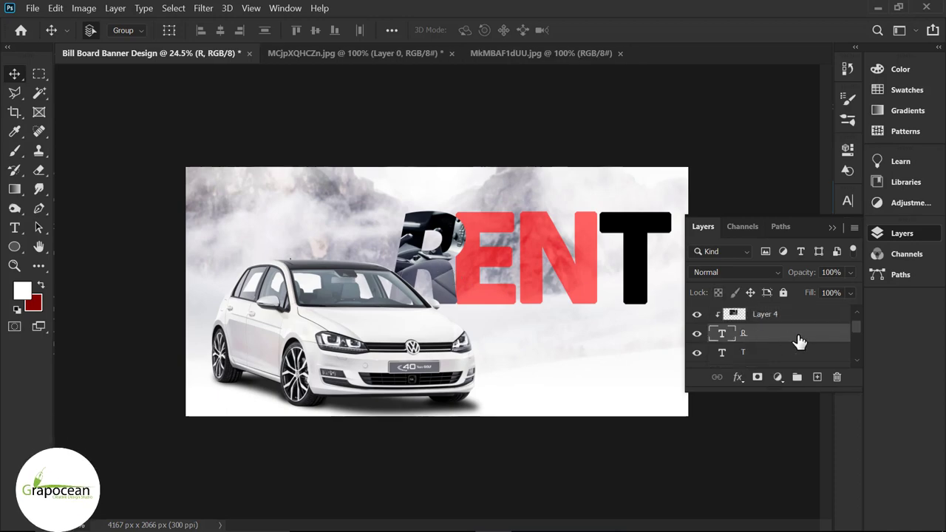
# Give the R a Drop Shadow with 100% opacity, 176° angle, 35 px distance and 6% spread.
pyautogui.rightClick(799, 340)
pyautogui.click(658, 25)
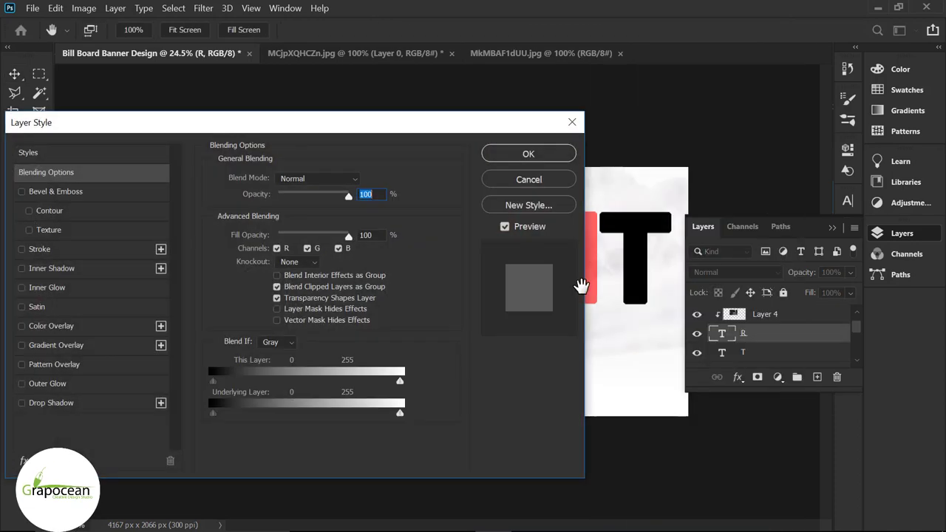
pyautogui.click(52, 402)
pyautogui.moveTo(471, 130)
pyautogui.mouseDown()
pyautogui.moveTo(214, 138)
pyautogui.moveTo(237, 109)
pyautogui.mouseUp()
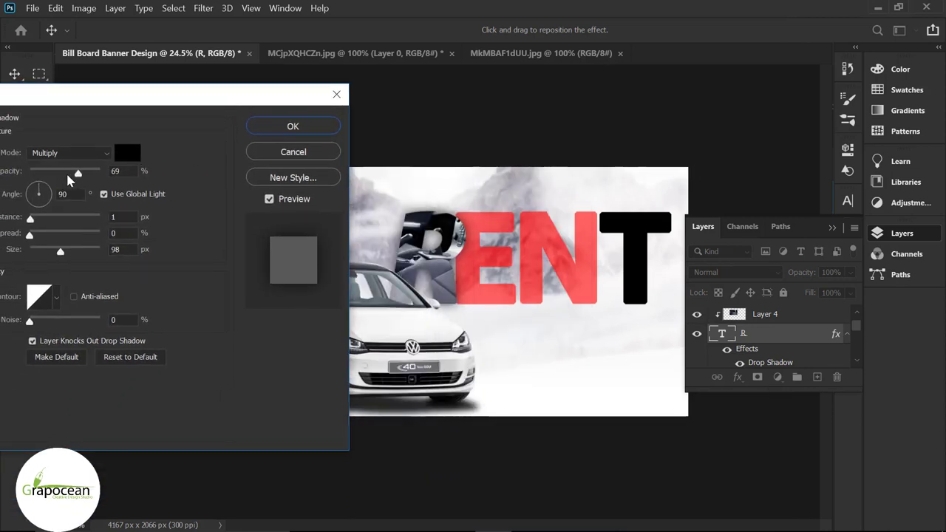
pyautogui.moveTo(78, 173)
pyautogui.mouseDown()
pyautogui.moveTo(111, 172)
pyautogui.moveTo(98, 175)
pyautogui.mouseUp()
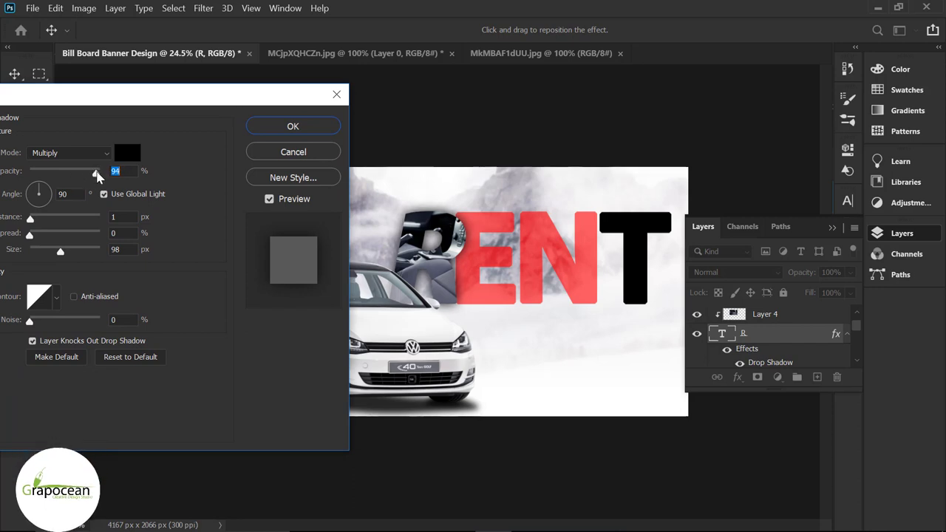
pyautogui.moveTo(30, 219); pyautogui.dragTo(34, 235)
pyautogui.moveTo(43, 193)
pyautogui.mouseDown()
pyautogui.moveTo(66, 200)
pyautogui.moveTo(29, 219)
pyautogui.moveTo(28, 193)
pyautogui.moveTo(41, 219)
pyautogui.moveTo(58, 224)
pyautogui.mouseUp()
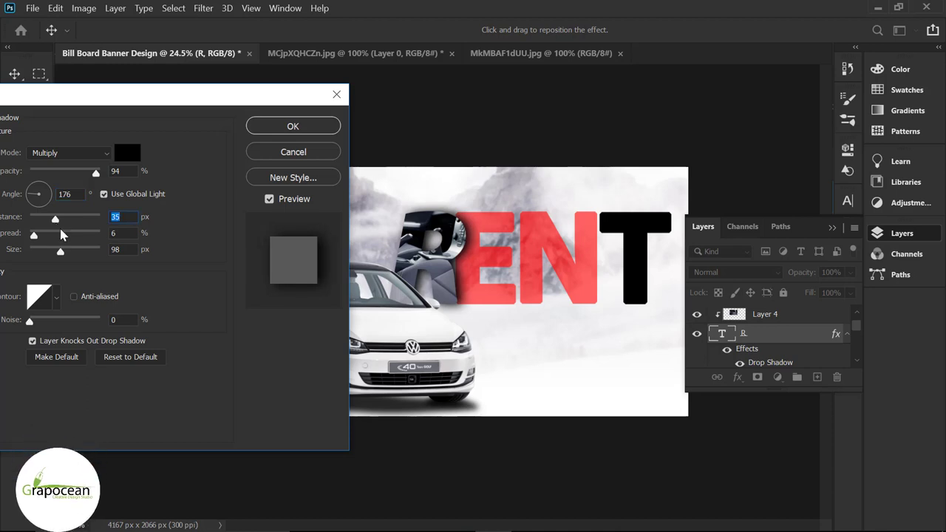
pyautogui.moveTo(95, 171); pyautogui.dragTo(123, 177)
pyautogui.moveTo(129, 96); pyautogui.dragTo(133, 70)
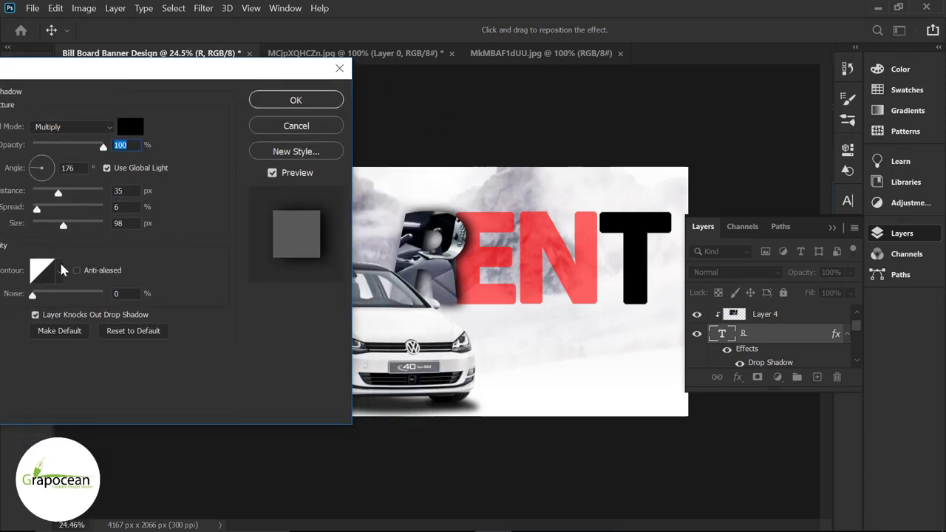
pyautogui.click(60, 270)
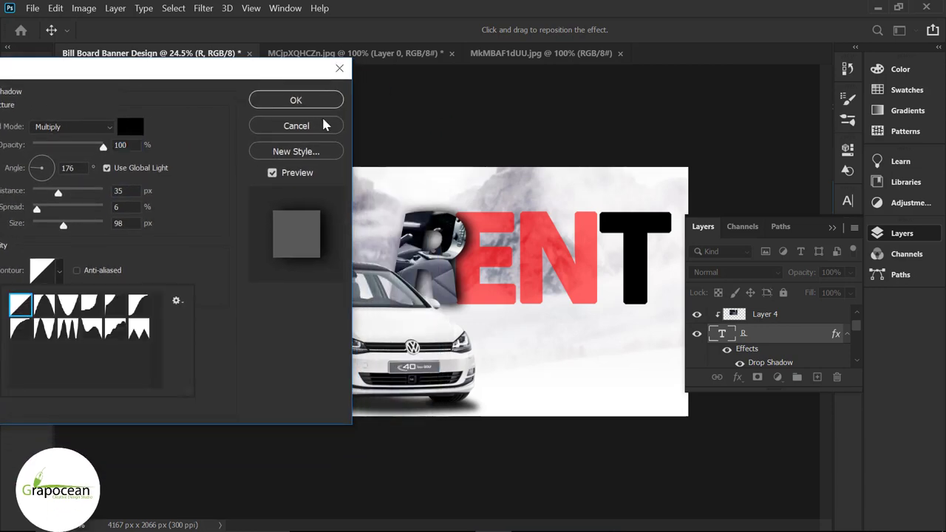
pyautogui.click(305, 99)
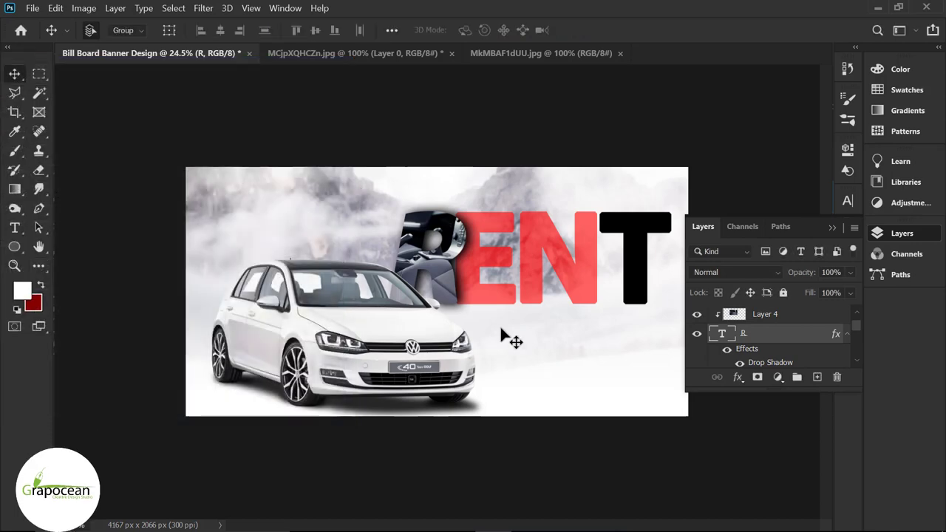
# Set the E letter layer to Overlay blending at 100% opacity.
pyautogui.click(501, 334)
pyautogui.scroll(-1, 494, 348)
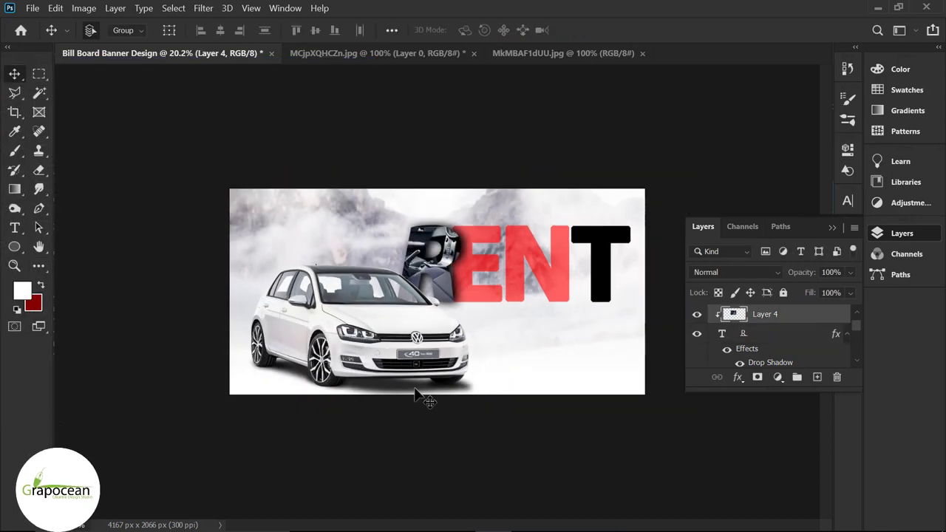
pyautogui.scroll(3, 498, 272)
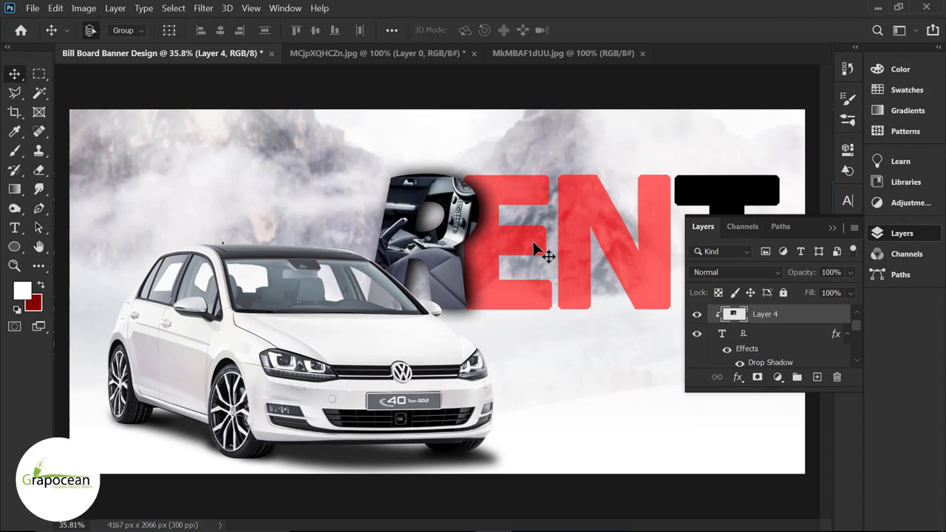
pyautogui.click(530, 240)
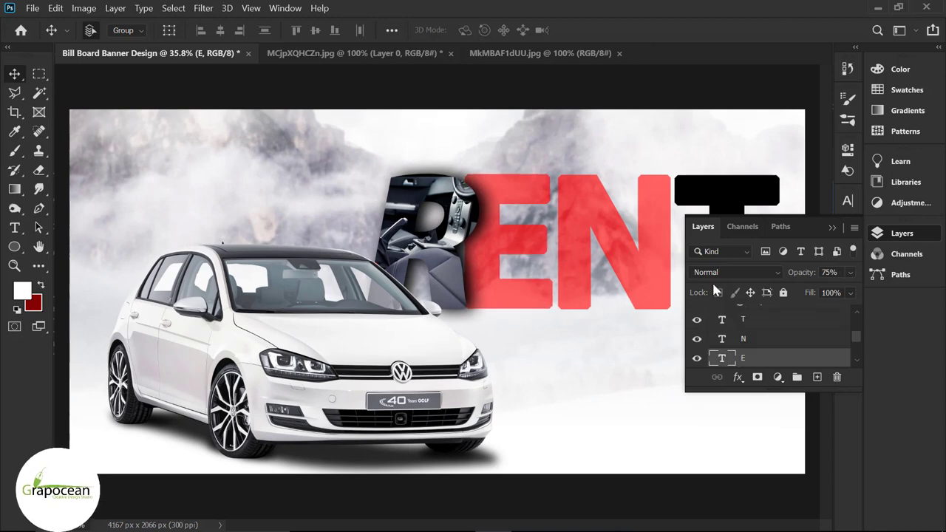
pyautogui.click(752, 270)
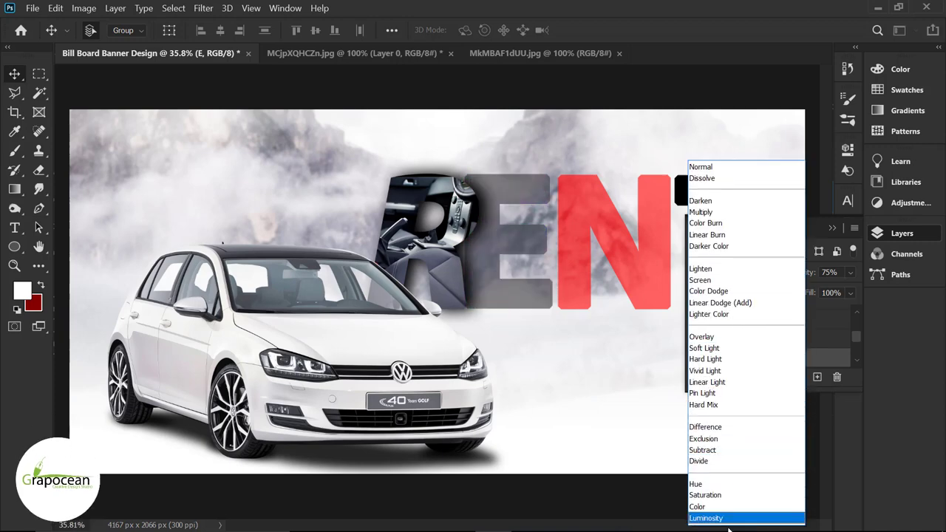
pyautogui.click(722, 340)
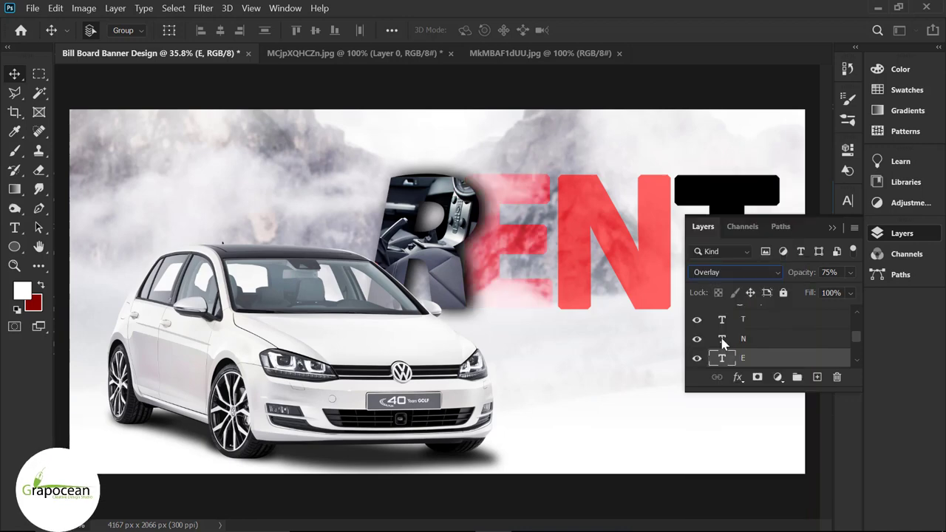
pyautogui.click(850, 273)
pyautogui.moveTo(832, 289); pyautogui.dragTo(894, 296)
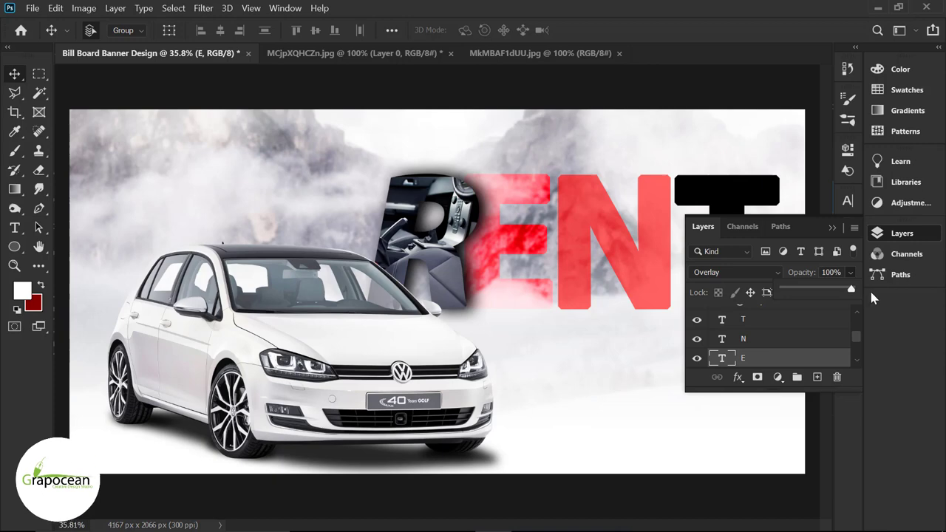
pyautogui.click(832, 224)
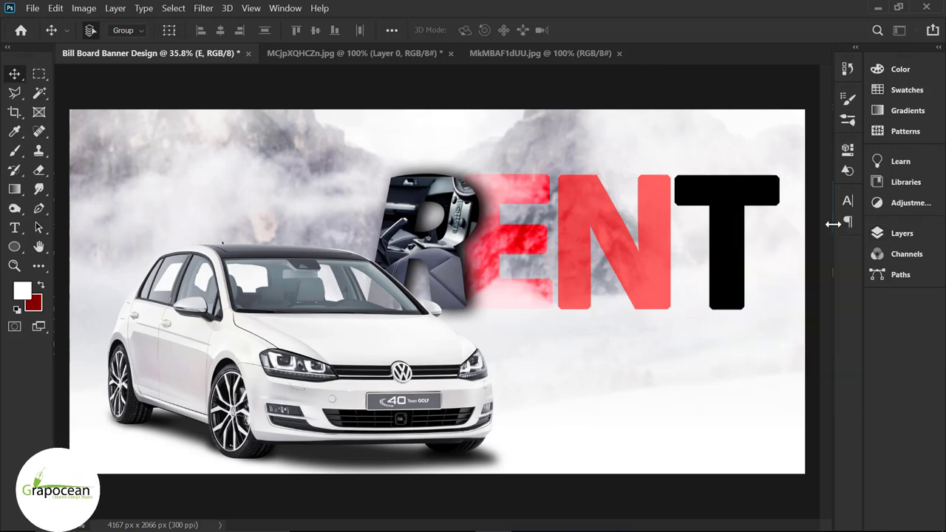
# Set the N letter layer to Overlay blending and raise its opacity to about 89%.
pyautogui.click(655, 260)
pyautogui.click(879, 241)
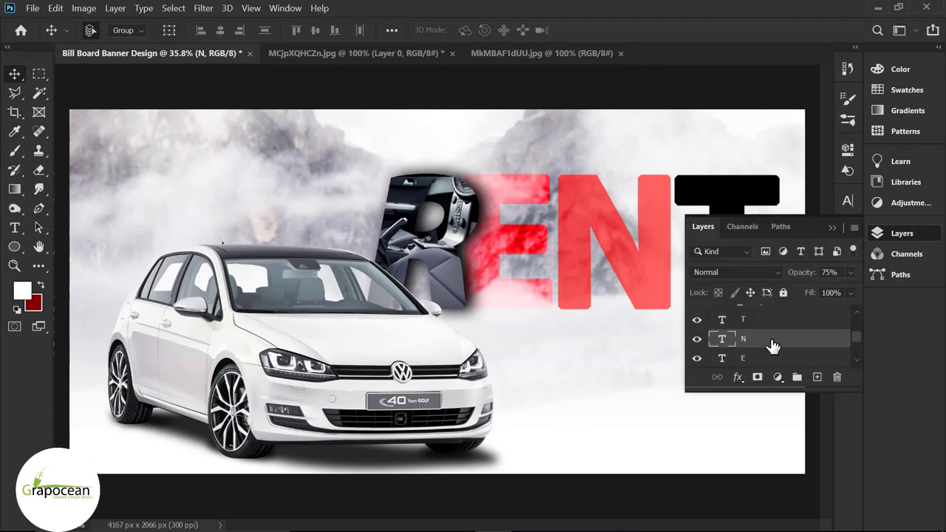
pyautogui.click(735, 272)
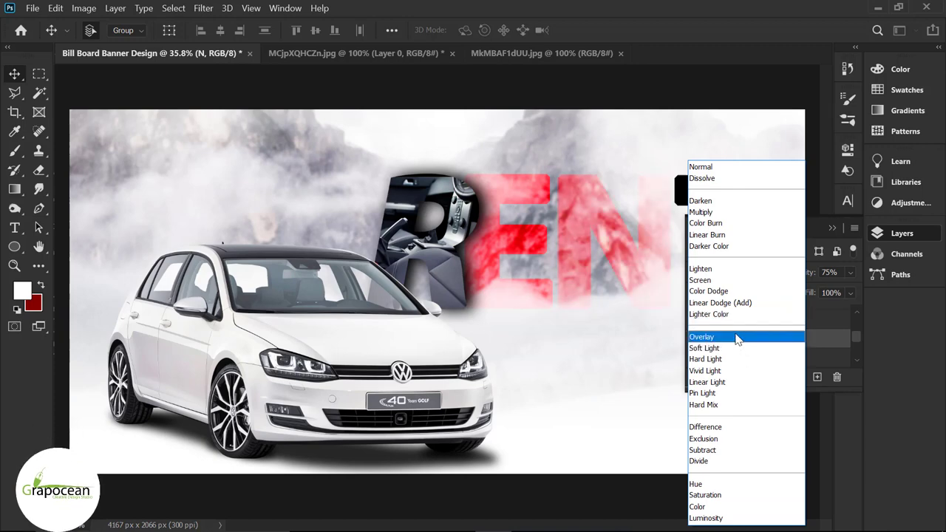
pyautogui.click(735, 337)
pyautogui.moveTo(850, 273)
pyautogui.mouseDown()
pyautogui.moveTo(843, 288)
pyautogui.moveTo(865, 286)
pyautogui.mouseUp()
# Load the N outline as a selection and set the brush colour to bright red #ec0011.
pyautogui.scroll(-1, 768, 333)
pyautogui.keyDown('ctrl'); pyautogui.click(723, 320); pyautogui.keyUp('ctrl')
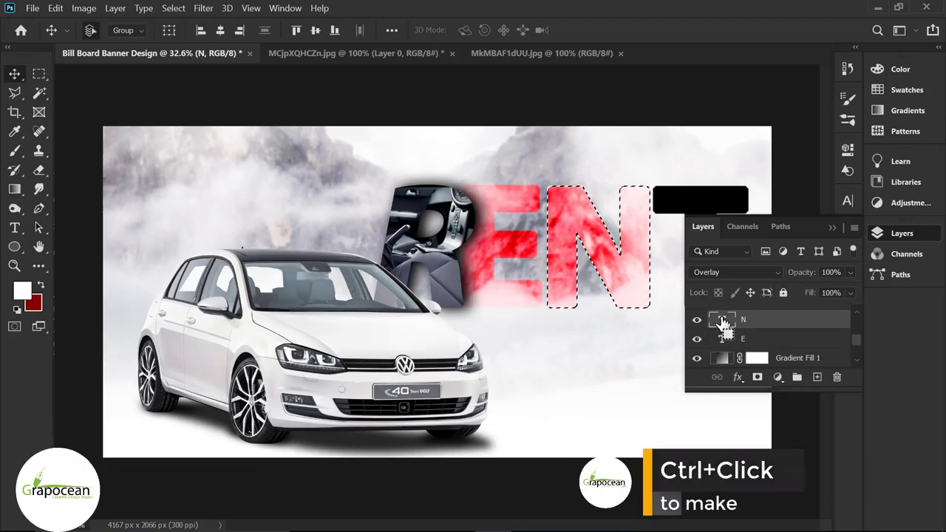
pyautogui.click(14, 150)
pyautogui.click(74, 150)
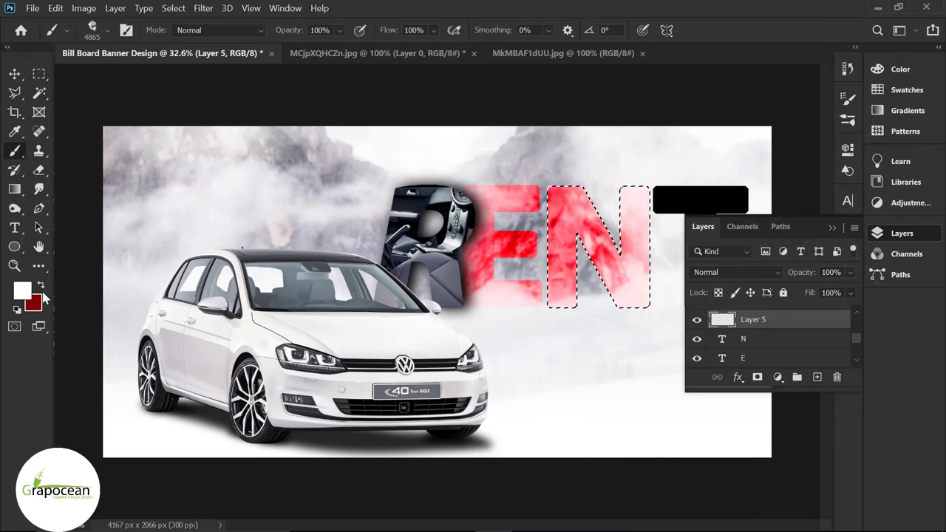
pyautogui.click(41, 285)
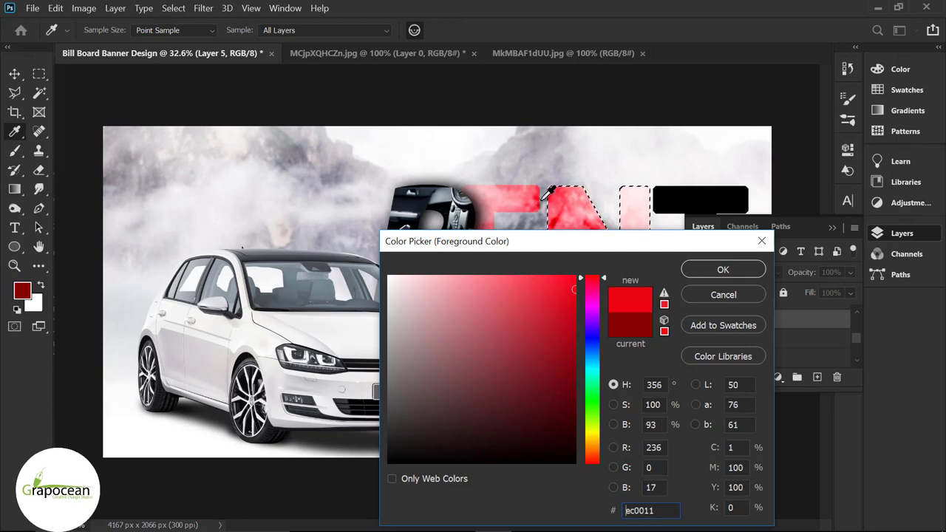
pyautogui.click(748, 272)
pyautogui.press('b')
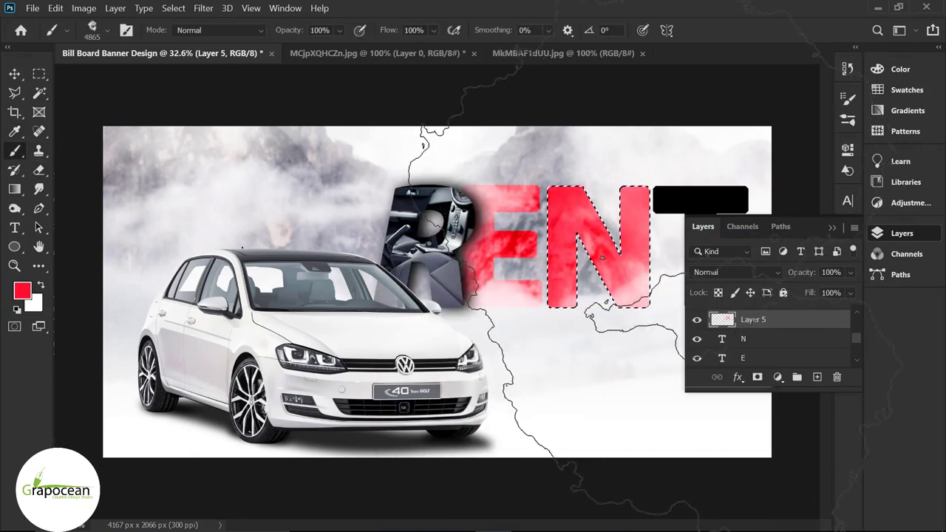
# Paint the N bright red inside its selection with a large soft brush, then deselect.
pyautogui.moveTo(636, 207); pyautogui.dragTo(608, 269)
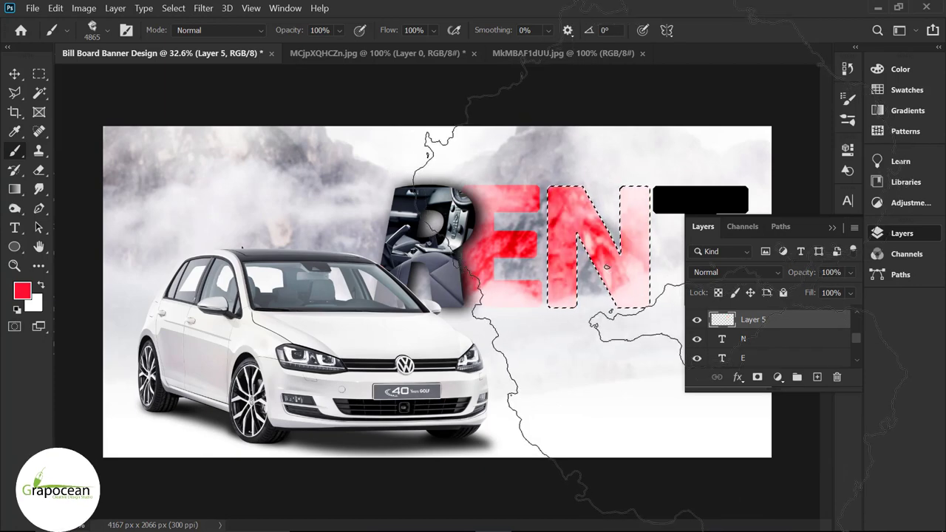
pyautogui.press('[')
pyautogui.press('[')
pyautogui.press('[')
pyautogui.press('[')
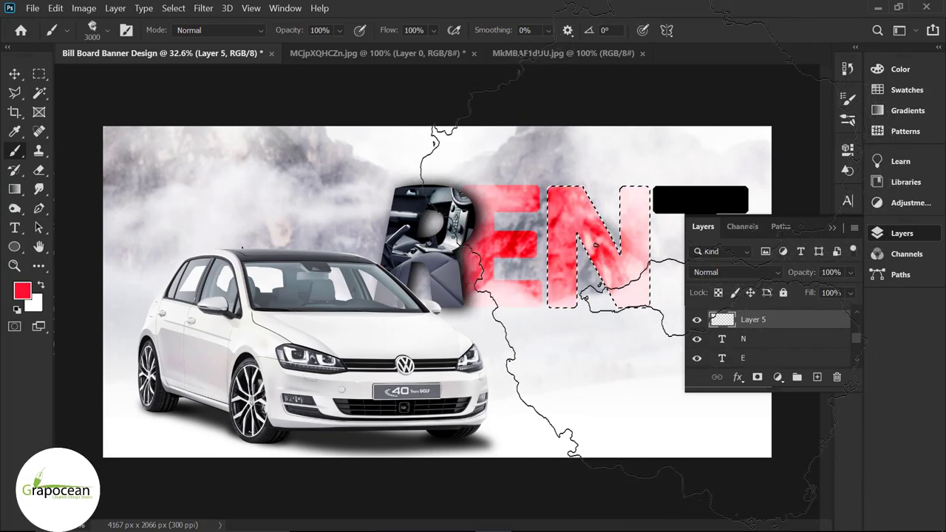
pyautogui.press('[')
pyautogui.press('[')
pyautogui.press('[')
pyautogui.press('[')
pyautogui.press('[')
pyautogui.press('[')
pyautogui.press('[')
pyautogui.press('[')
pyautogui.press('[')
pyautogui.moveTo(657, 299); pyautogui.dragTo(628, 286)
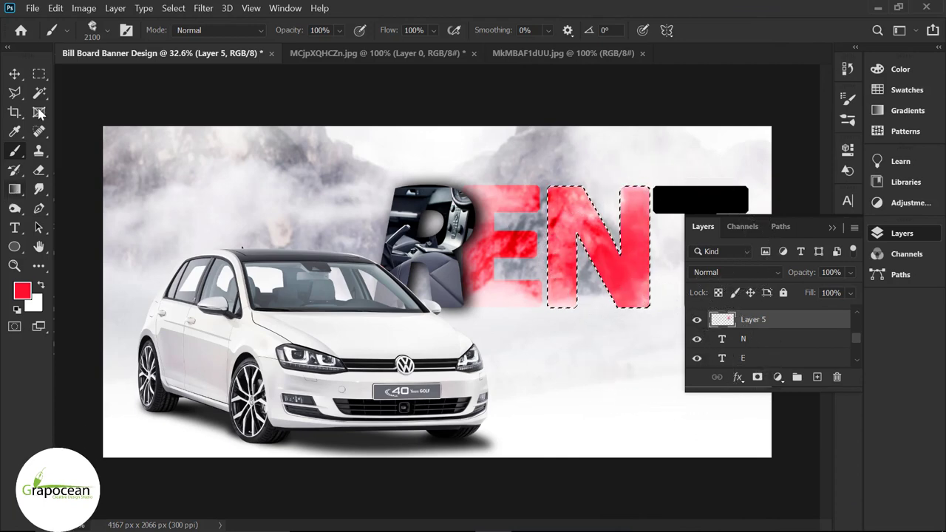
pyautogui.hotkey('ctrl', 'd')
# Zoom out to the whole banner and nudge the T slightly right.
pyautogui.press('m')
pyautogui.hotkey('ctrl', '-')
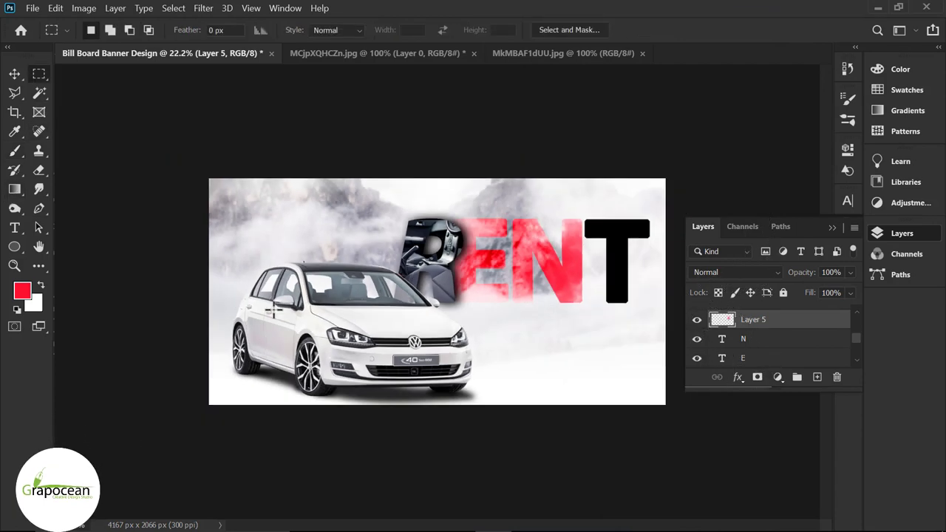
pyautogui.press('v')
pyautogui.scroll(5, 433, 269)
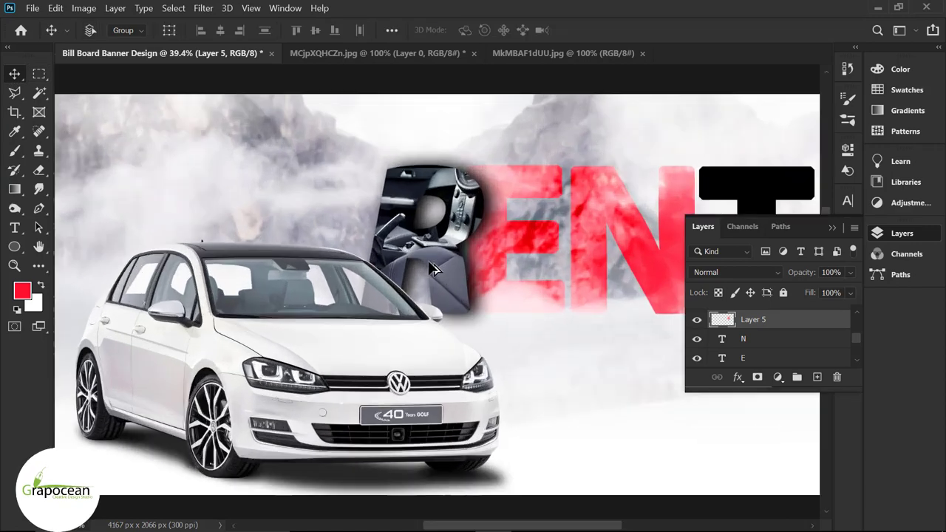
pyautogui.scroll(-3, 559, 238)
pyautogui.moveTo(630, 258); pyautogui.dragTo(633, 262)
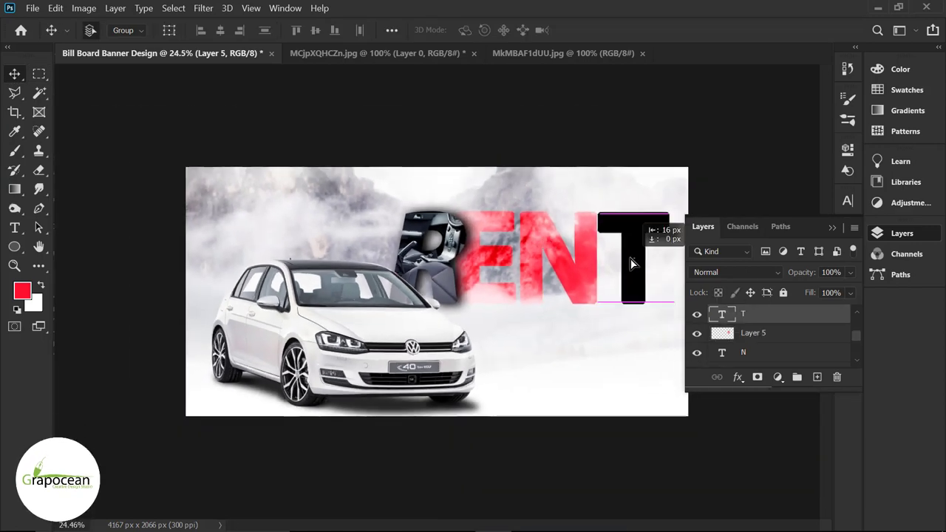
pyautogui.scroll(-1, 557, 272)
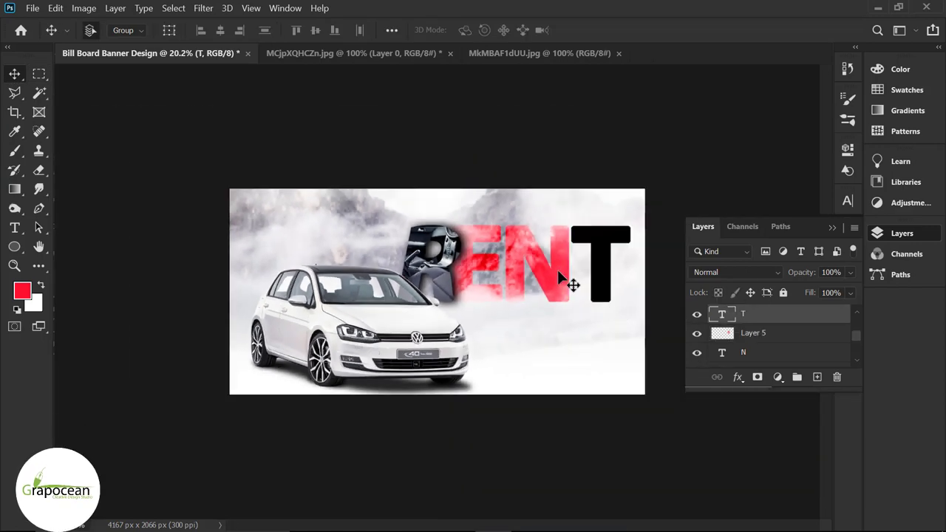
# Bring the steering-wheel photo into the banner above the T and clip it into the letter.
pyautogui.click(495, 57)
pyautogui.click(835, 316)
pyautogui.moveTo(384, 251)
pyautogui.mouseDown()
pyautogui.moveTo(100, 64)
pyautogui.moveTo(603, 281)
pyautogui.moveTo(617, 263)
pyautogui.mouseUp()
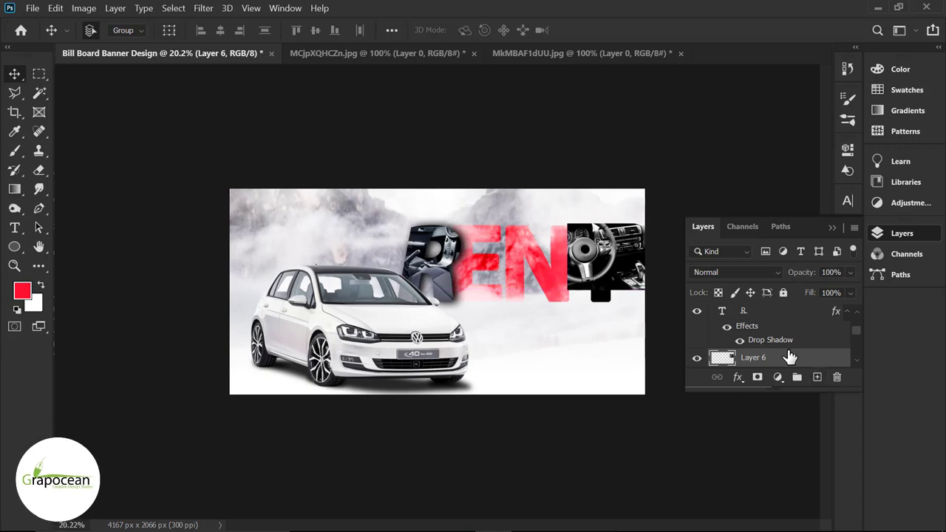
pyautogui.hotkey('ctrl', ']')
pyautogui.rightClick(795, 320)
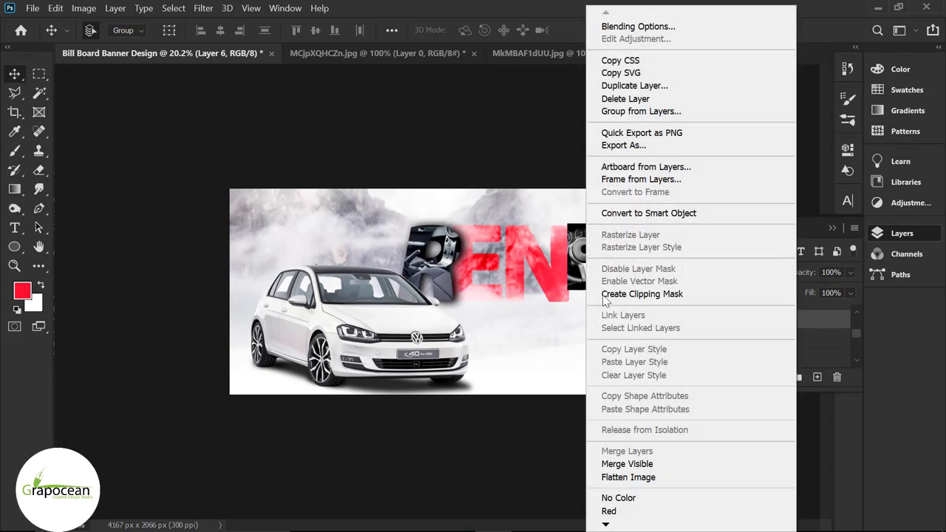
pyautogui.click(678, 294)
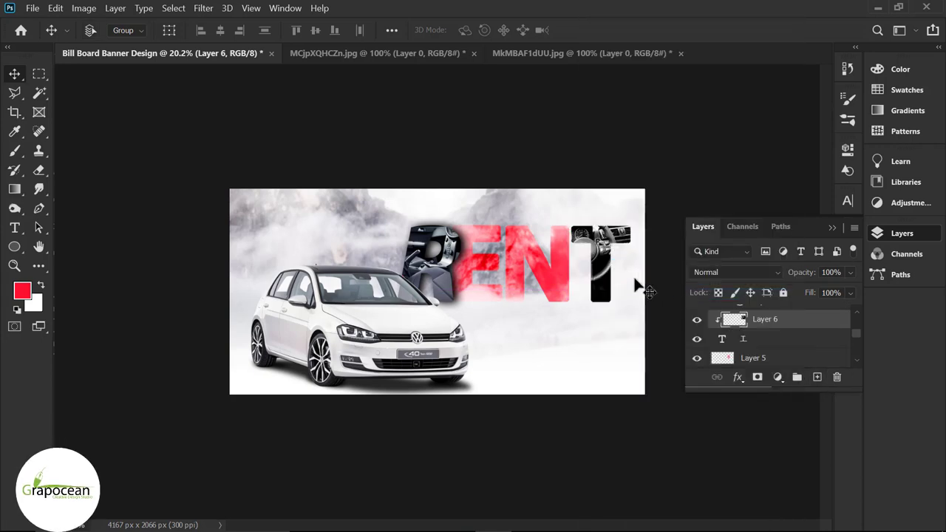
# Resize the steering-wheel photo to about 77% and position it inside the T.
pyautogui.hotkey('ctrl', 't')
pyautogui.moveTo(663, 289); pyautogui.dragTo(694, 318)
pyautogui.moveTo(626, 295); pyautogui.dragTo(608, 274)
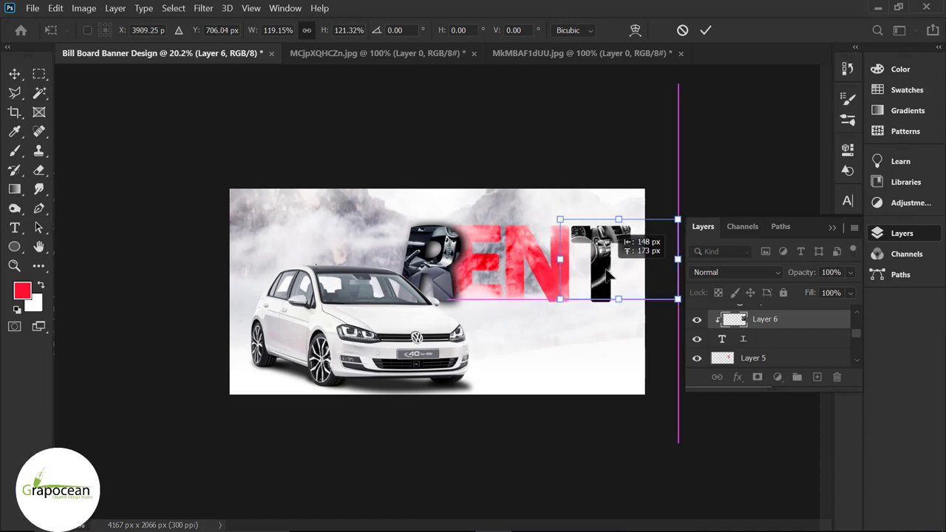
pyautogui.moveTo(677, 298)
pyautogui.mouseDown()
pyautogui.moveTo(654, 281)
pyautogui.moveTo(615, 275)
pyautogui.mouseUp()
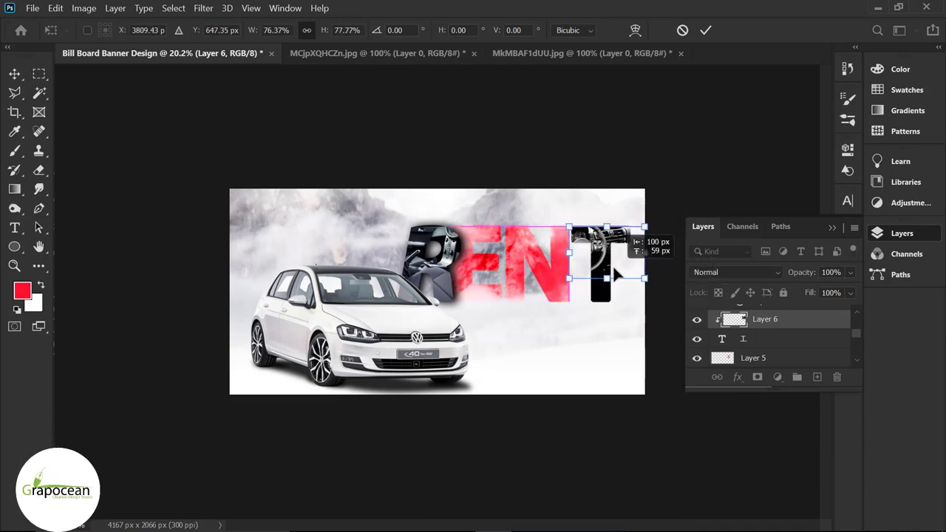
pyautogui.click(706, 31)
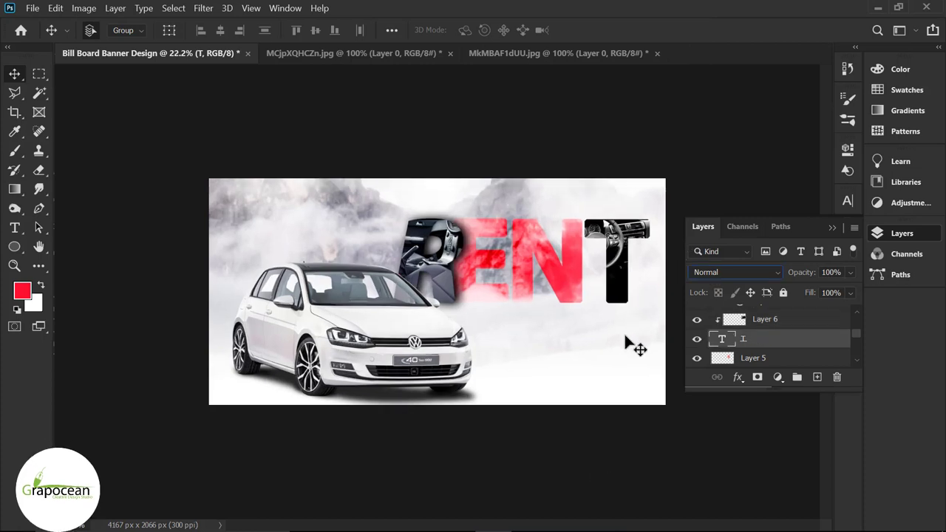
# Add a new layer for brushwork and try a stroke over the T's base, then undo it.
pyautogui.rightClick(14, 150)
pyautogui.click(74, 148)
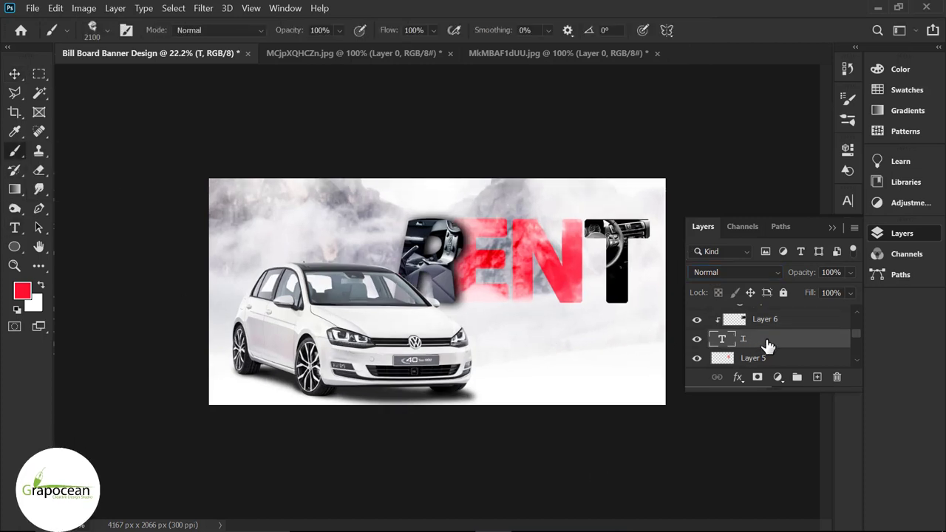
pyautogui.click(817, 378)
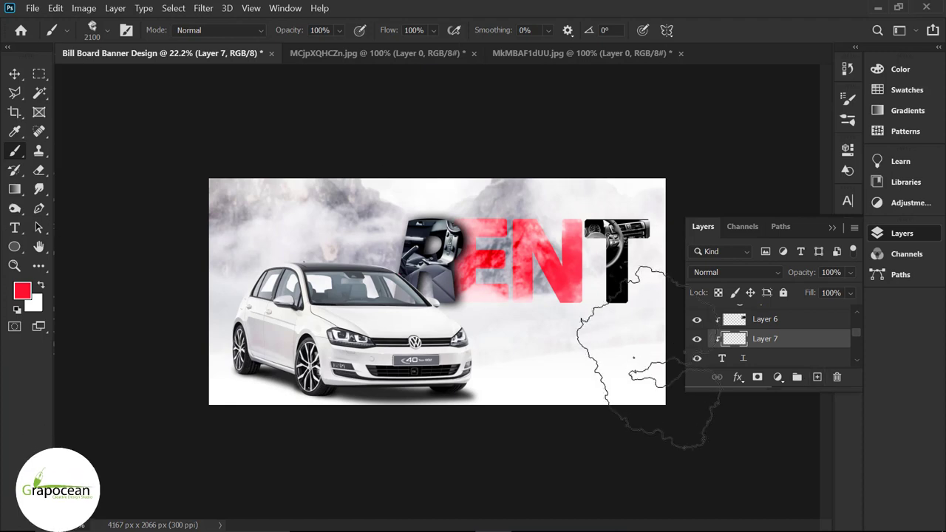
pyautogui.click(768, 336)
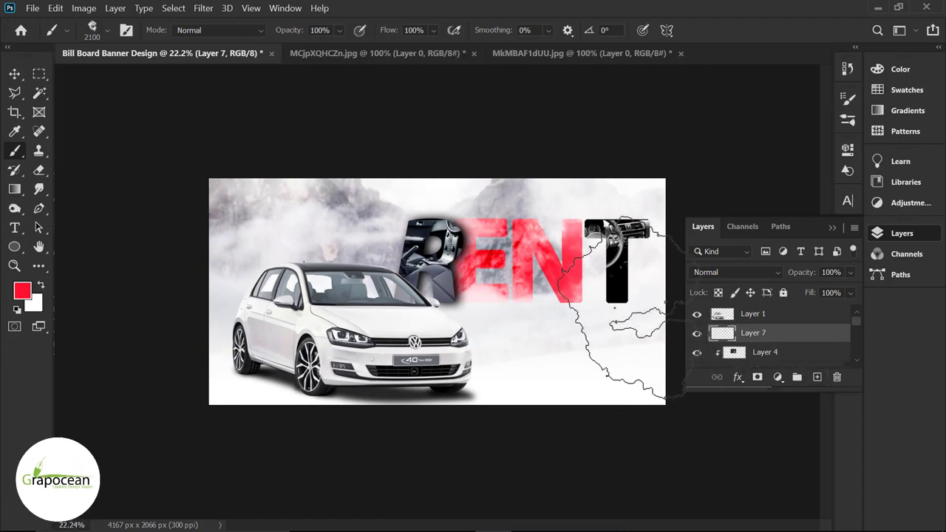
pyautogui.moveTo(738, 355); pyautogui.dragTo(672, 347)
pyautogui.hotkey('ctrl', 'z')
# Set the foreground colour to a light grey sampled from the background mist.
pyautogui.click(22, 291)
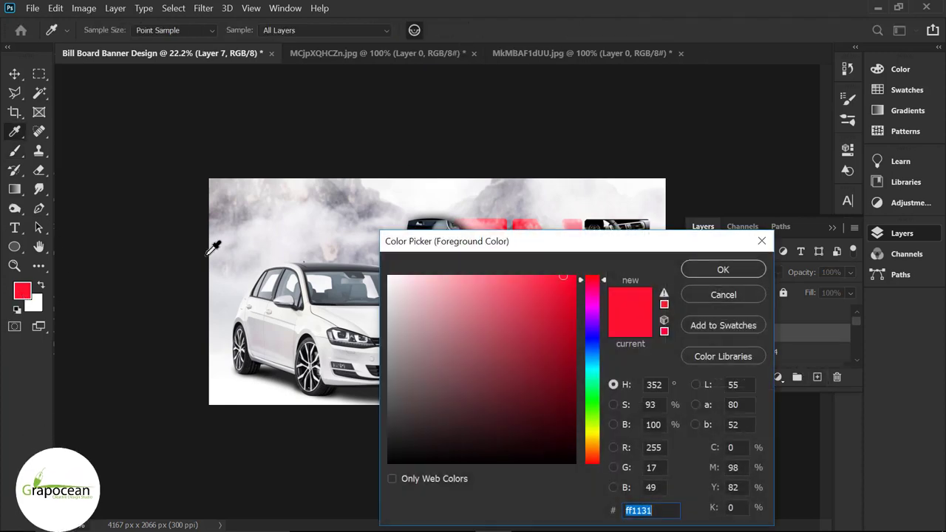
pyautogui.click(272, 230)
pyautogui.click(724, 268)
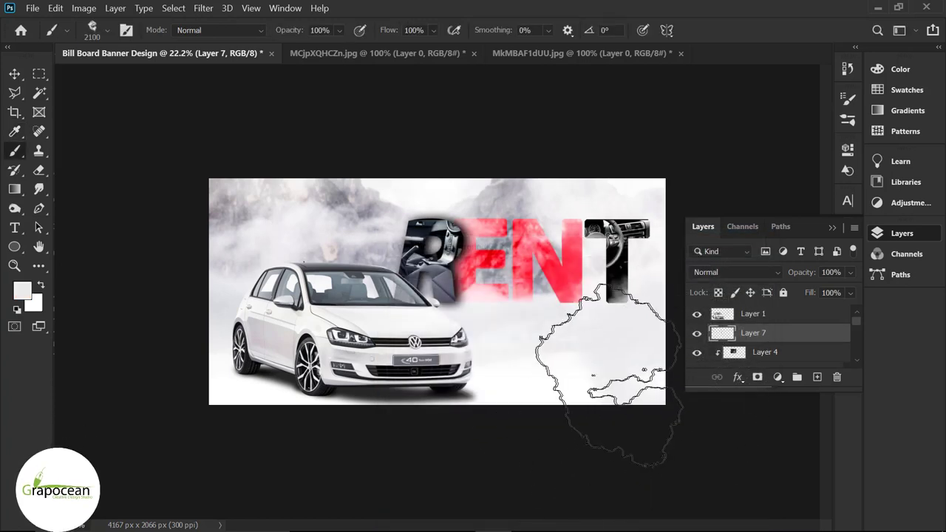
pyautogui.scroll(-1, 499, 446)
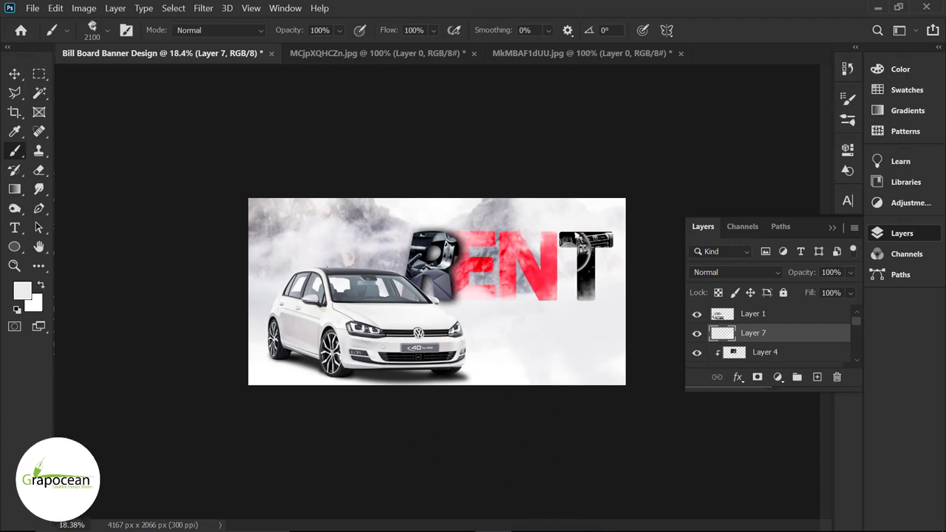
pyautogui.click(16, 75)
pyautogui.click(436, 291)
# Skew the red E so it leans to the right.
pyautogui.scroll(1, 436, 291)
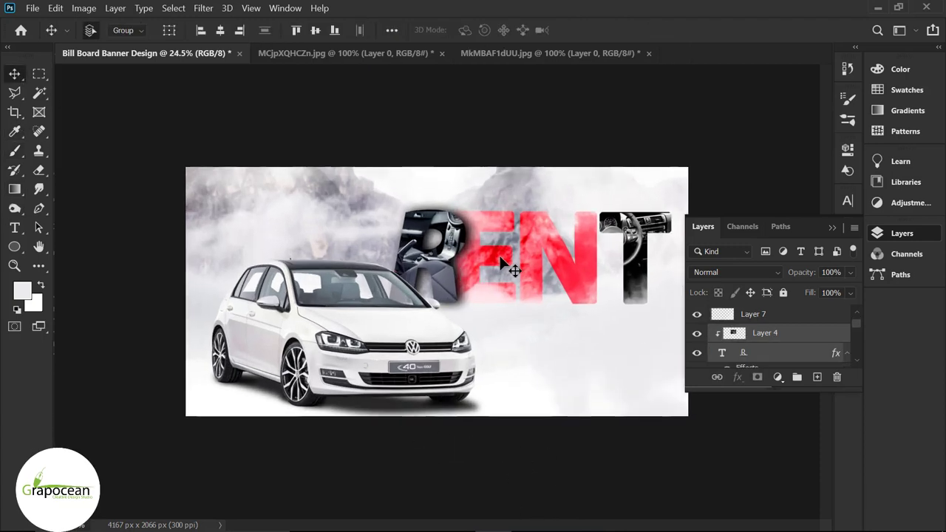
pyautogui.click(498, 256)
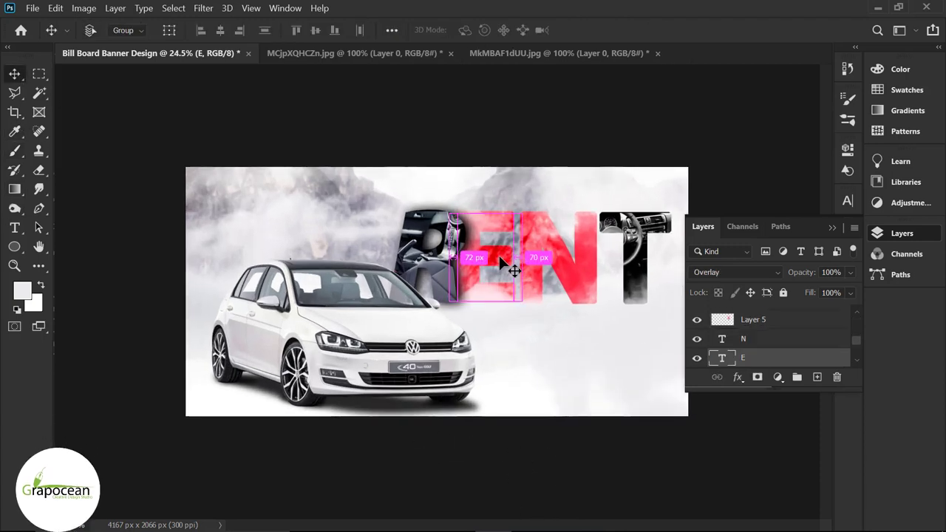
pyautogui.hotkey('ctrl', 't')
pyautogui.moveTo(524, 194); pyautogui.dragTo(535, 198)
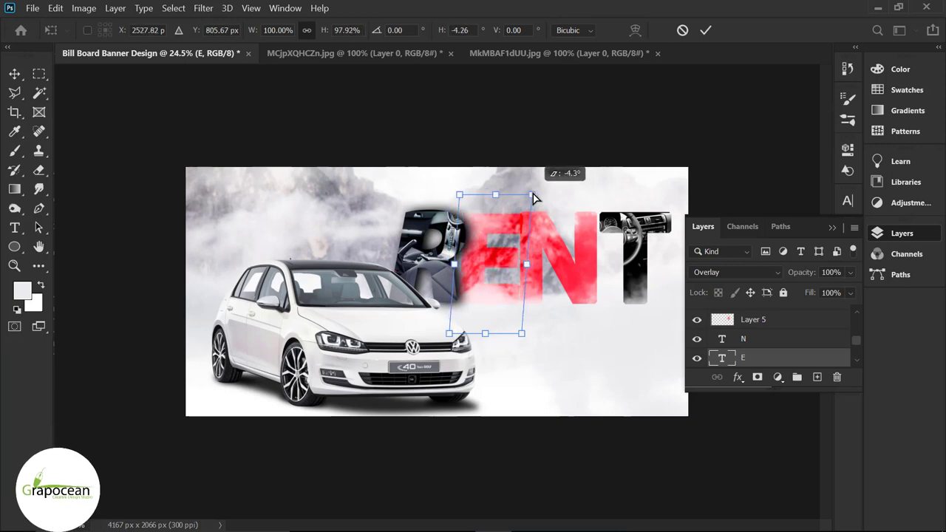
pyautogui.moveTo(463, 197); pyautogui.dragTo(457, 196)
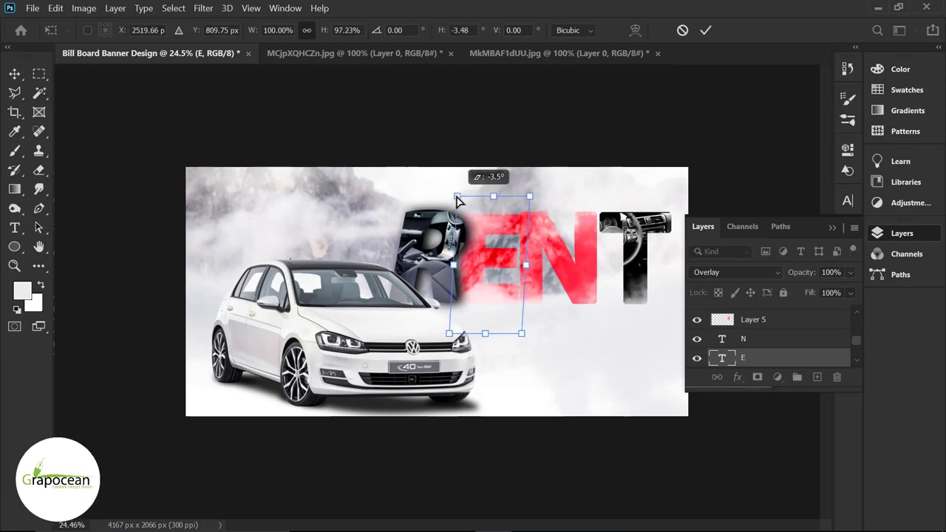
pyautogui.moveTo(523, 334); pyautogui.dragTo(518, 334)
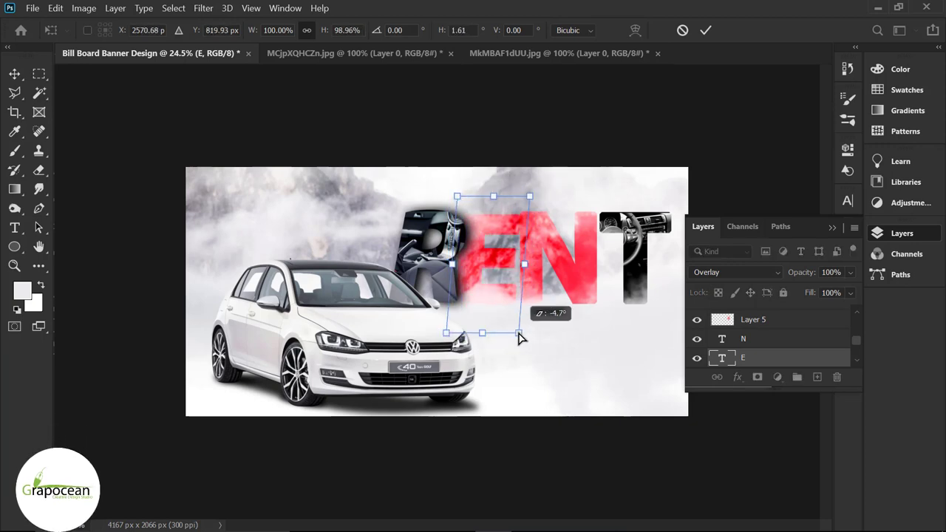
pyautogui.click(706, 31)
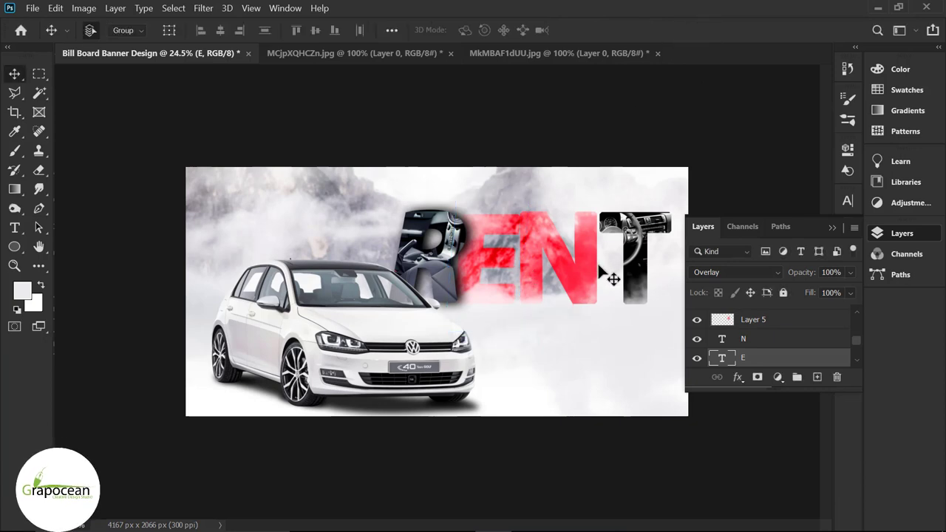
pyautogui.click(601, 296)
# Try narrowing the N layer alone, then undo it.
pyautogui.click(761, 346)
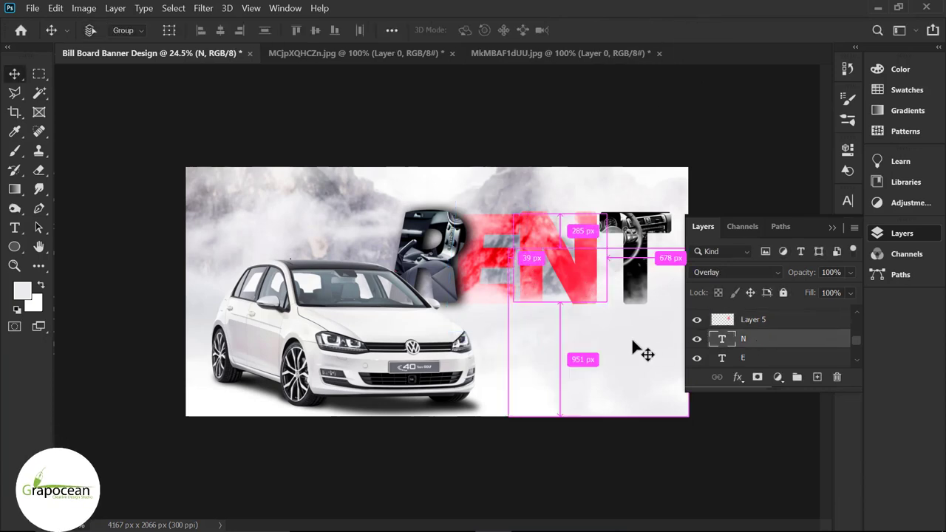
pyautogui.hotkey('ctrl', 't')
pyautogui.moveTo(603, 263); pyautogui.dragTo(548, 263)
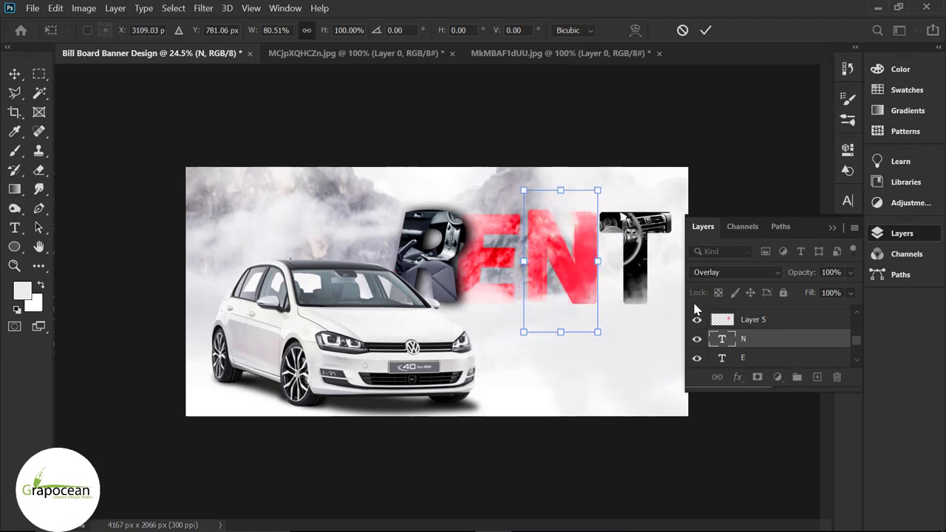
pyautogui.hotkey('ctrl', 'z')
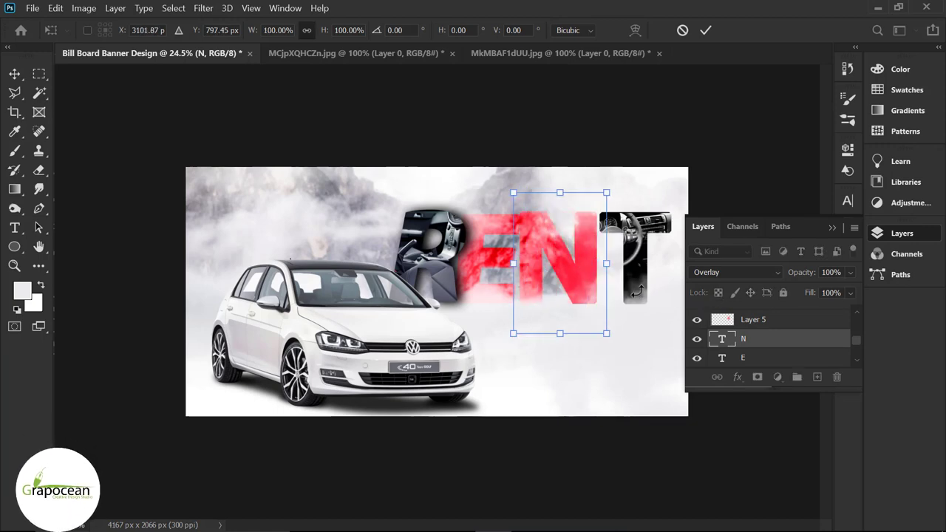
pyautogui.press('Return')
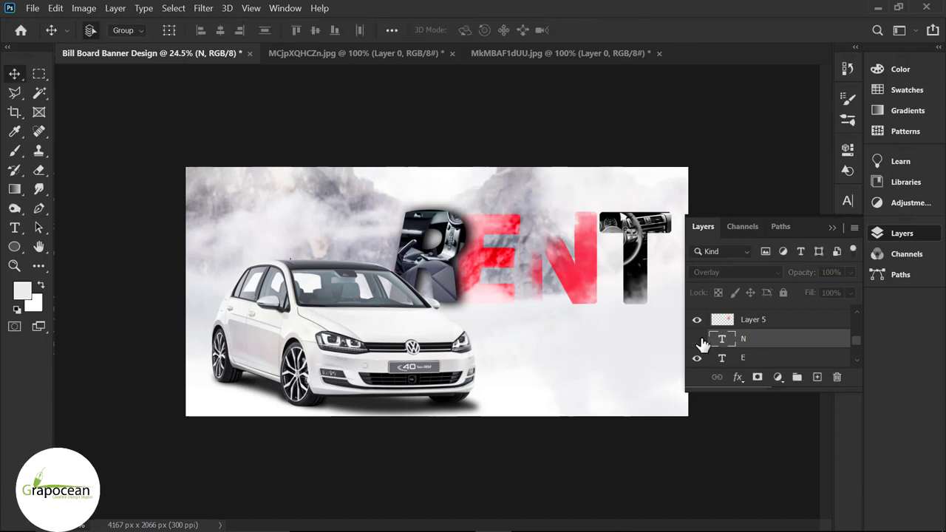
# Narrow the N with its image layer to about 89% and slant it about 7°.
pyautogui.keyDown('shift'); pyautogui.click(754, 321); pyautogui.keyUp('shift')
pyautogui.hotkey('ctrl', 't')
pyautogui.moveTo(599, 252); pyautogui.dragTo(587, 262)
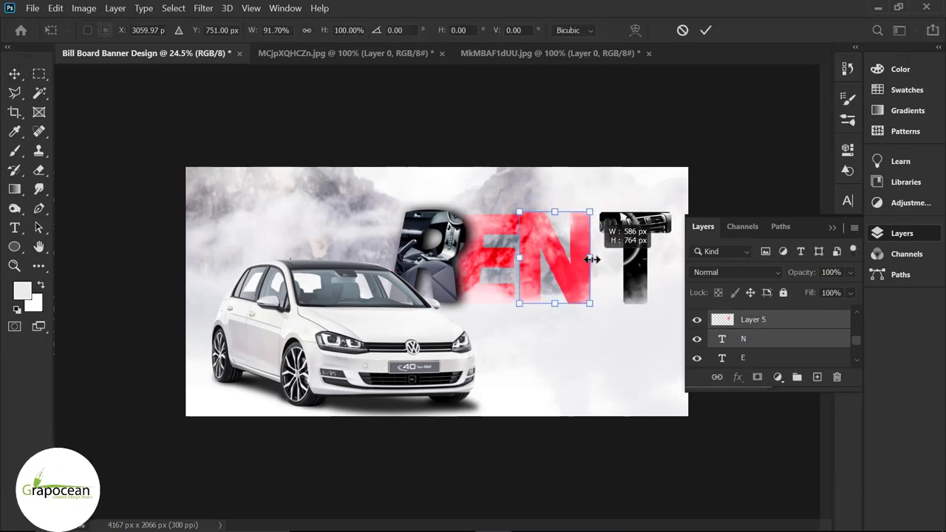
pyautogui.moveTo(591, 215); pyautogui.dragTo(598, 214)
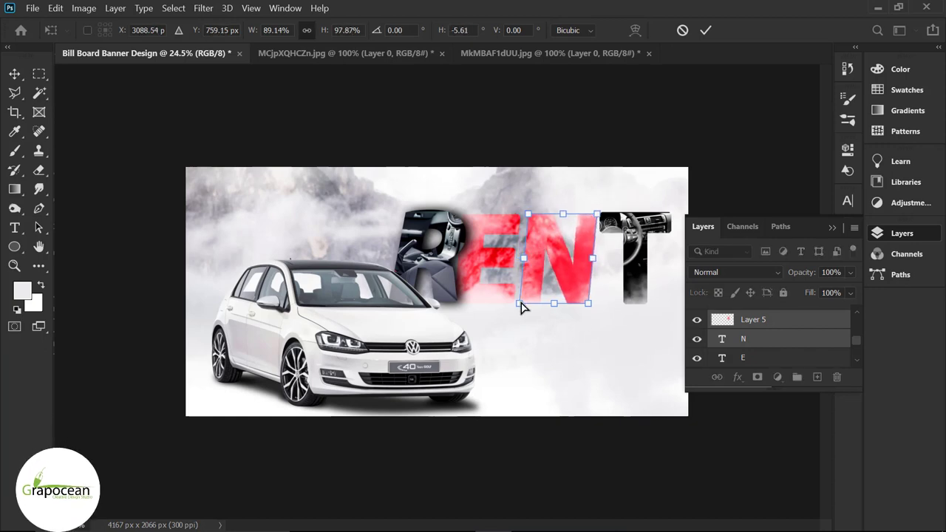
pyautogui.moveTo(519, 304); pyautogui.dragTo(517, 308)
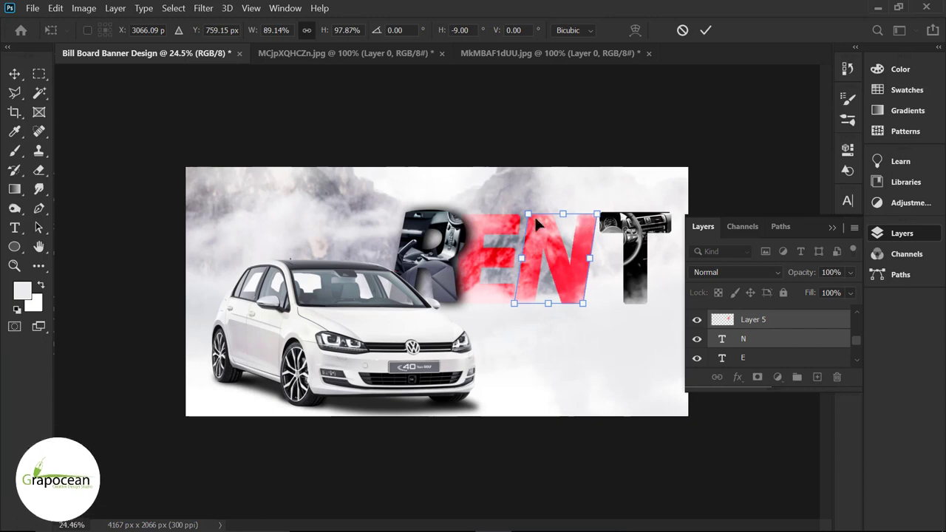
pyautogui.moveTo(534, 215); pyautogui.dragTo(526, 218)
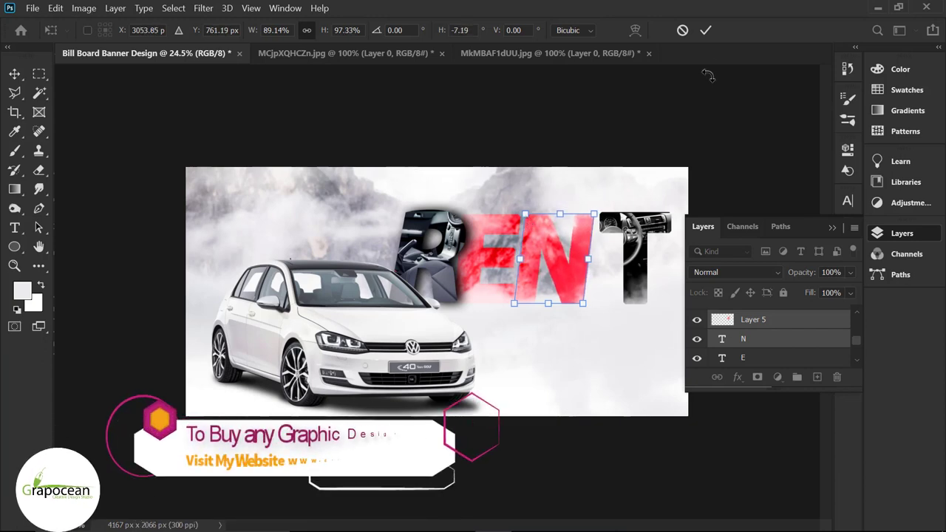
pyautogui.click(706, 29)
pyautogui.click(641, 281)
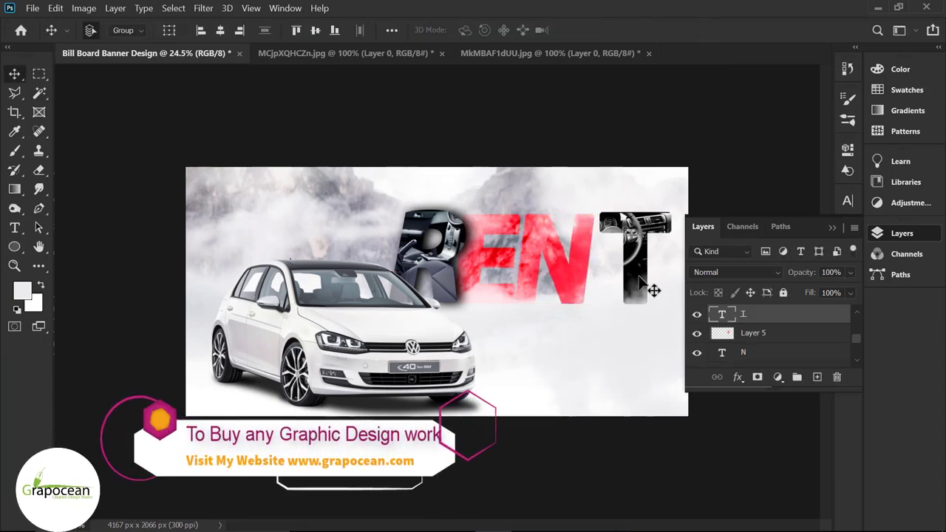
# Skew the T's car-interior image about 8° and widen it to 106.6%.
pyautogui.scroll(1, 768, 337)
pyautogui.click(769, 314)
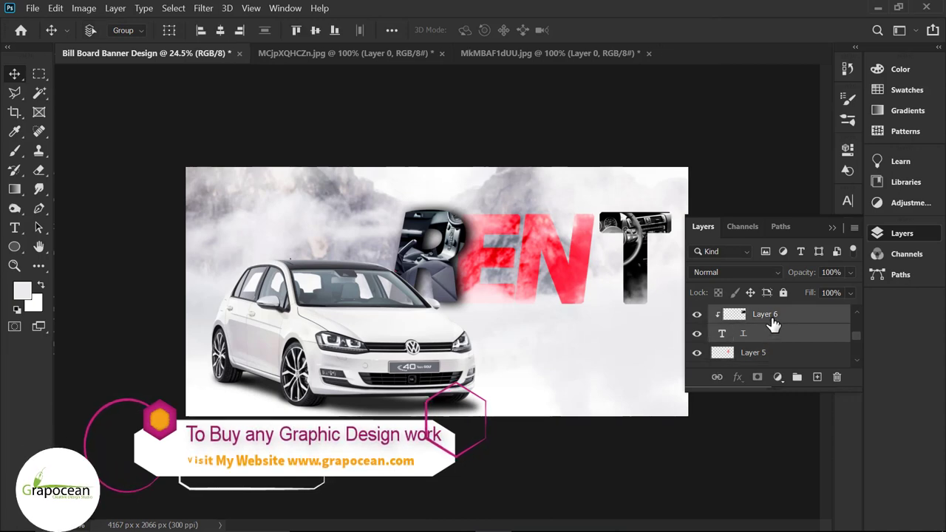
pyautogui.hotkey('ctrl', 't')
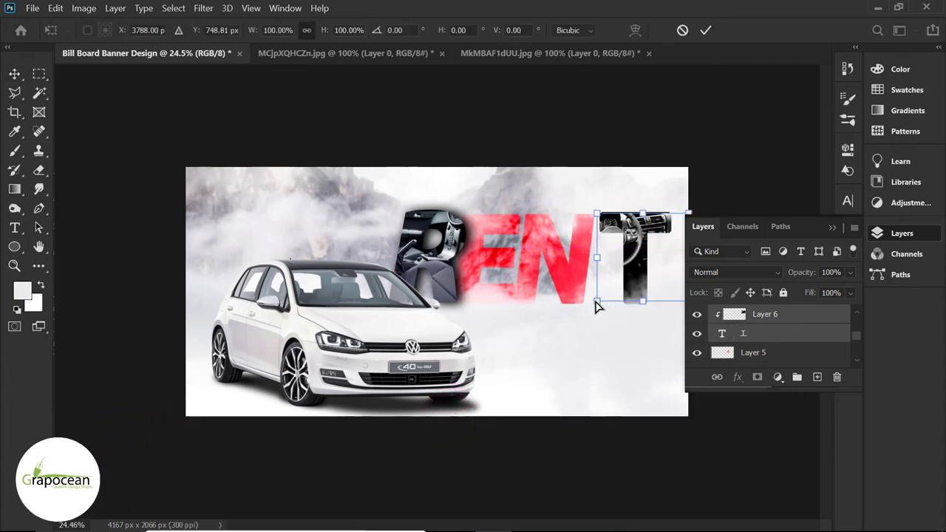
pyautogui.moveTo(597, 301); pyautogui.dragTo(589, 305)
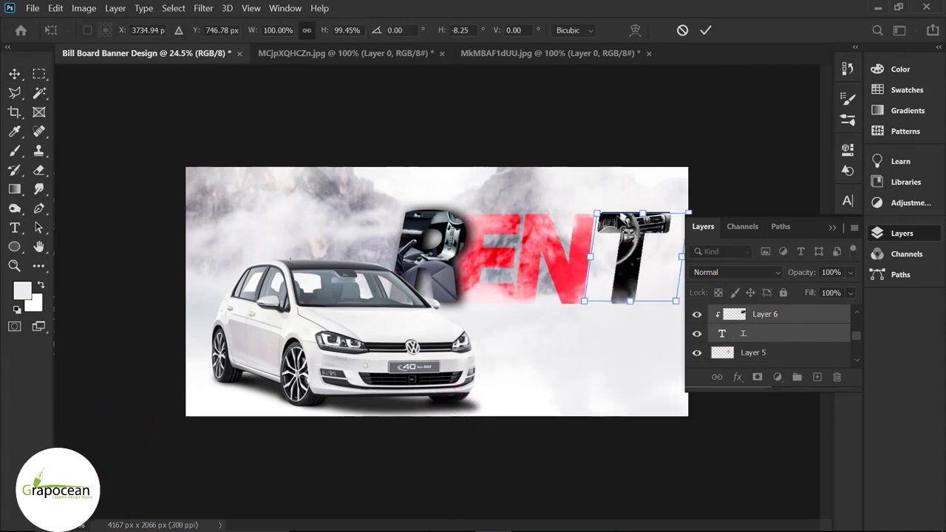
pyautogui.moveTo(681, 256); pyautogui.dragTo(626, 269)
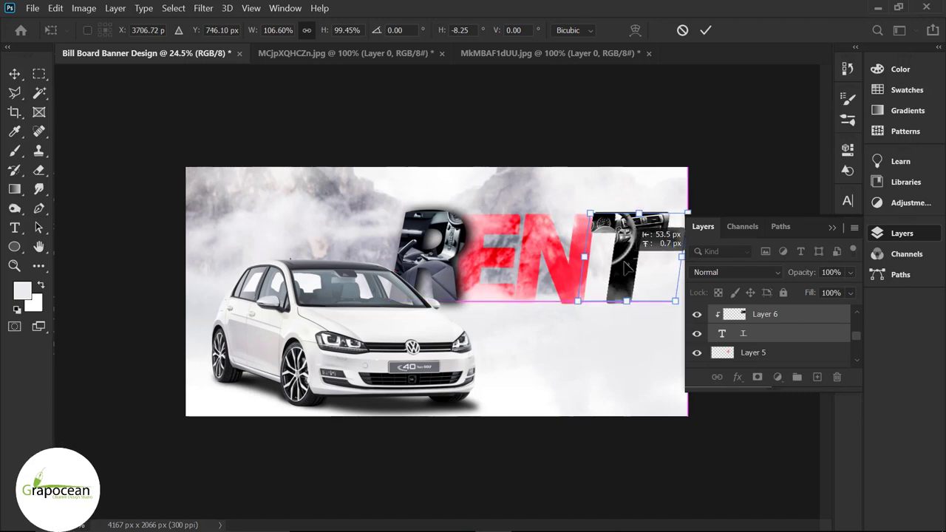
pyautogui.click(705, 30)
# Drag Layer 6 and the T type layer above Gradient Fill 1.
pyautogui.scroll(-2, 632, 302)
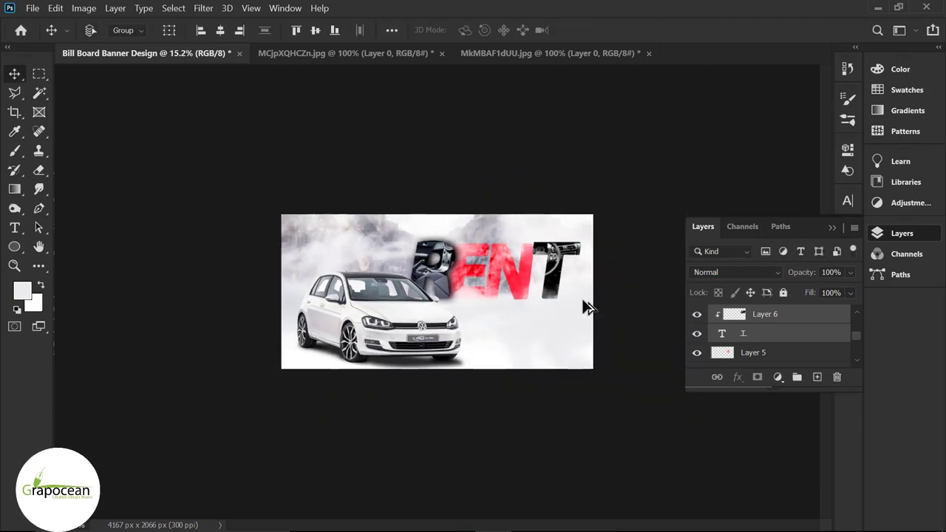
pyautogui.scroll(2, 587, 307)
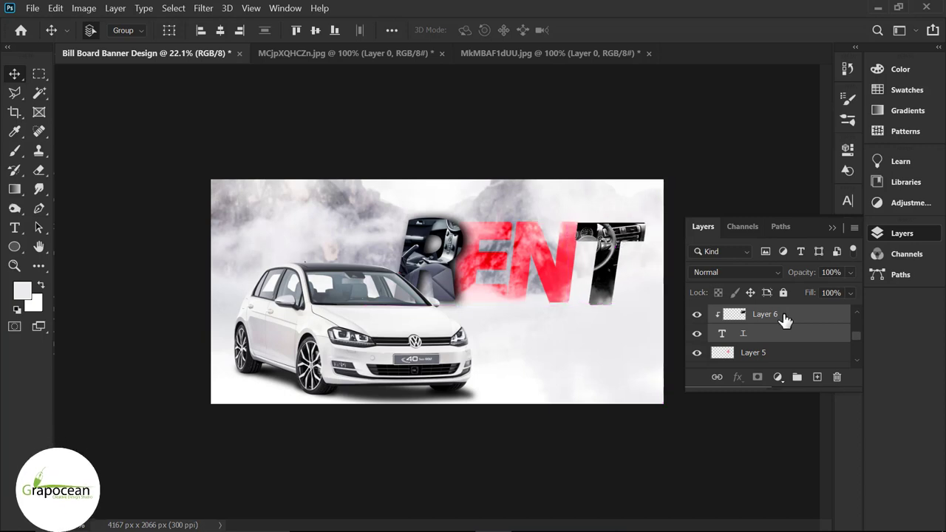
pyautogui.moveTo(781, 322); pyautogui.dragTo(777, 394)
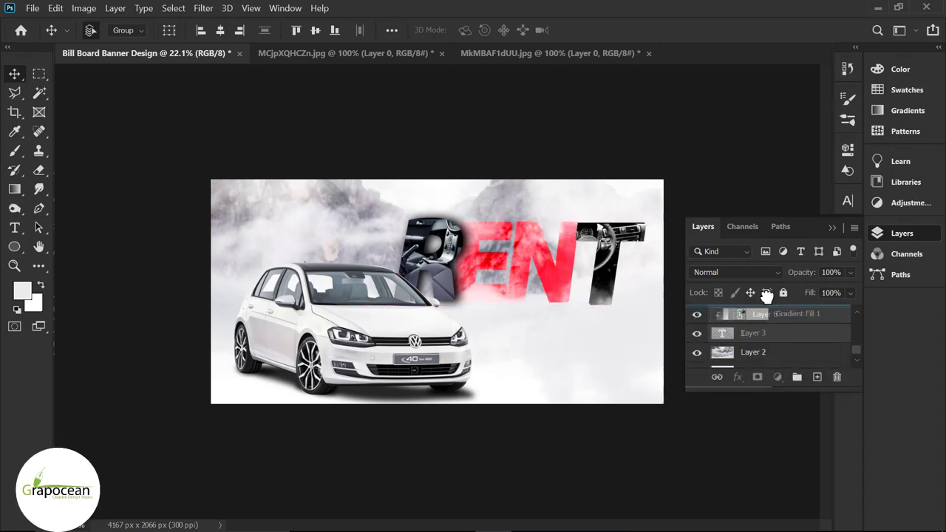
pyautogui.moveTo(778, 394); pyautogui.dragTo(758, 333)
# Nudge the T slightly into place on the banner.
pyautogui.scroll(2, 669, 311)
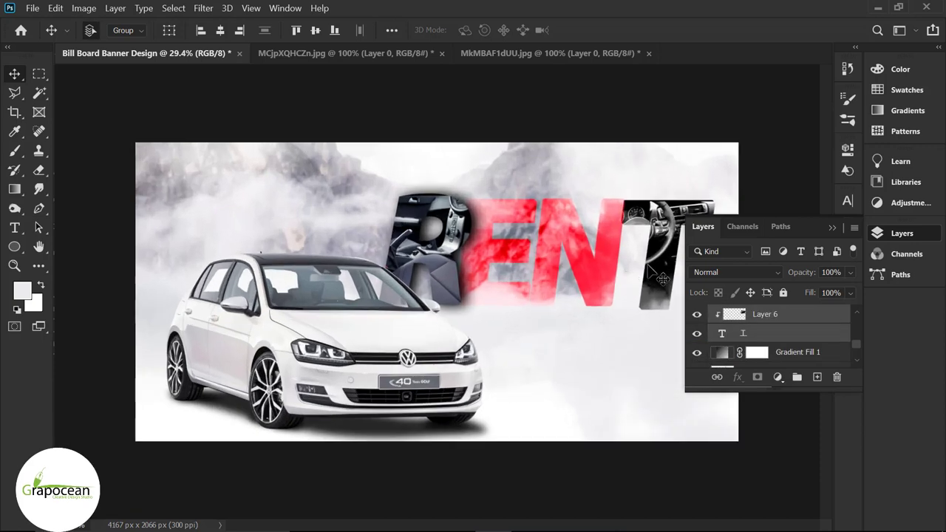
pyautogui.moveTo(665, 266)
pyautogui.mouseDown()
pyautogui.moveTo(646, 263)
pyautogui.moveTo(669, 281)
pyautogui.mouseUp()
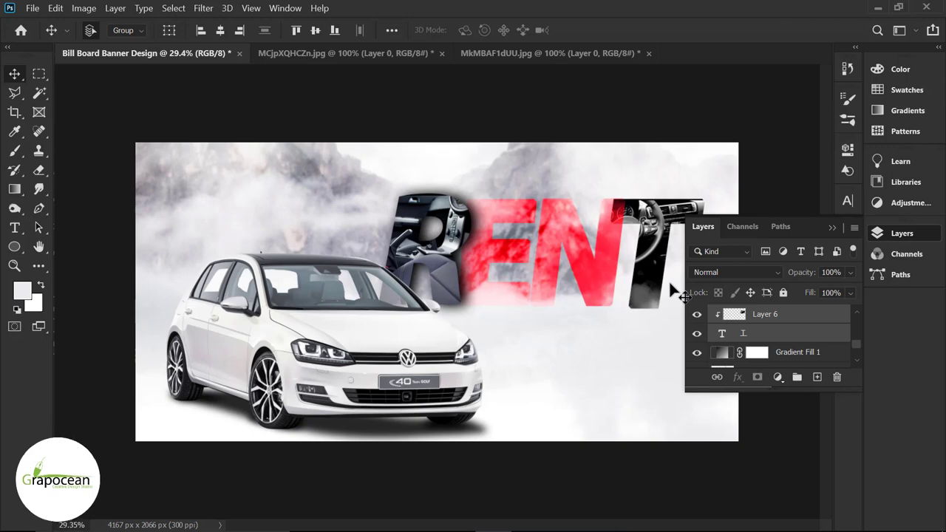
pyautogui.scroll(-3, 528, 348)
pyautogui.scroll(-1, 528, 347)
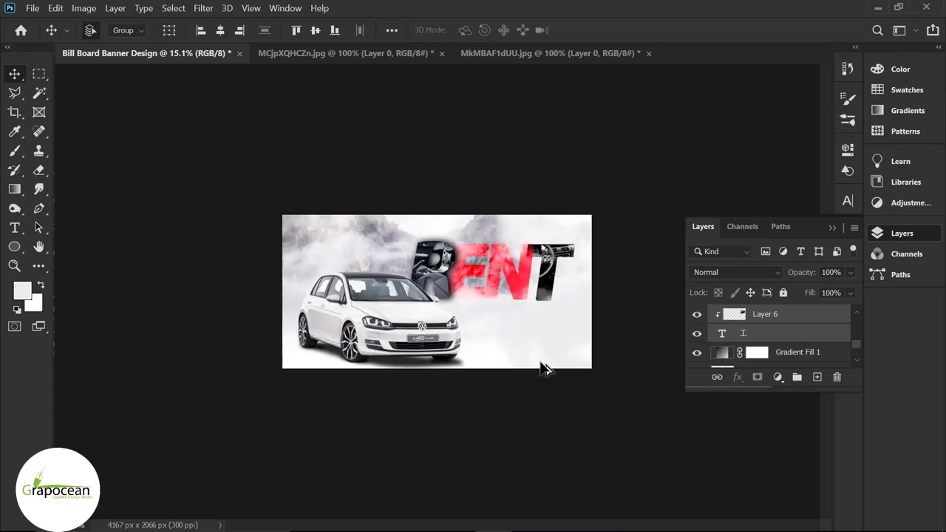
pyautogui.scroll(2, 545, 368)
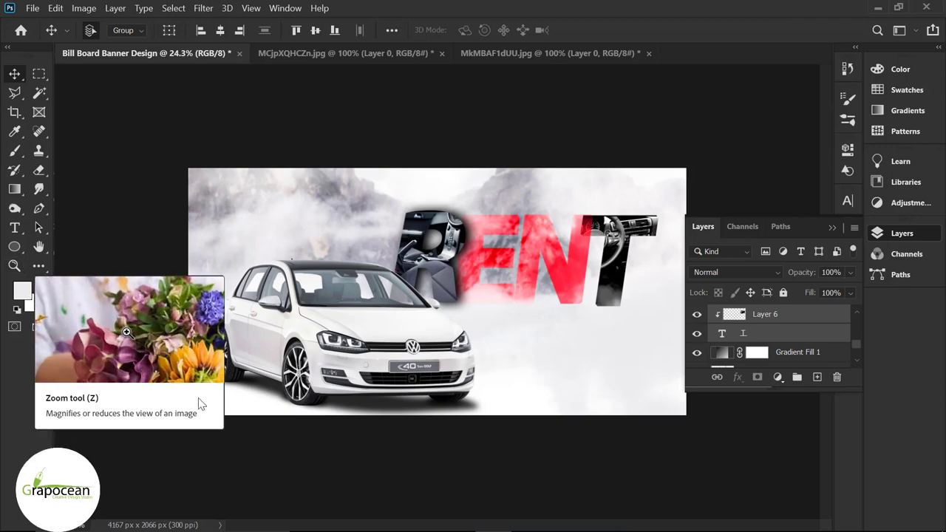
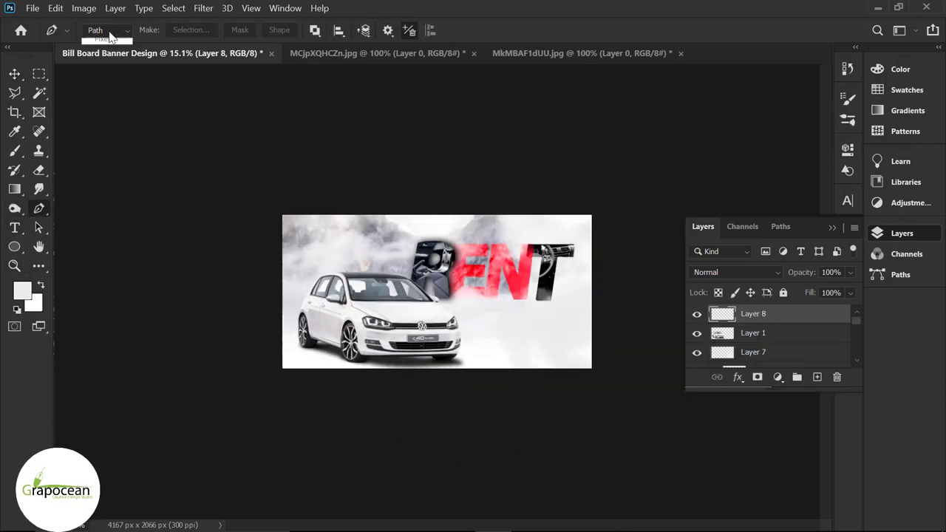
# Draw a black-filled curved shape sweeping across the banner's bottom-right corner.
pyautogui.click(109, 46)
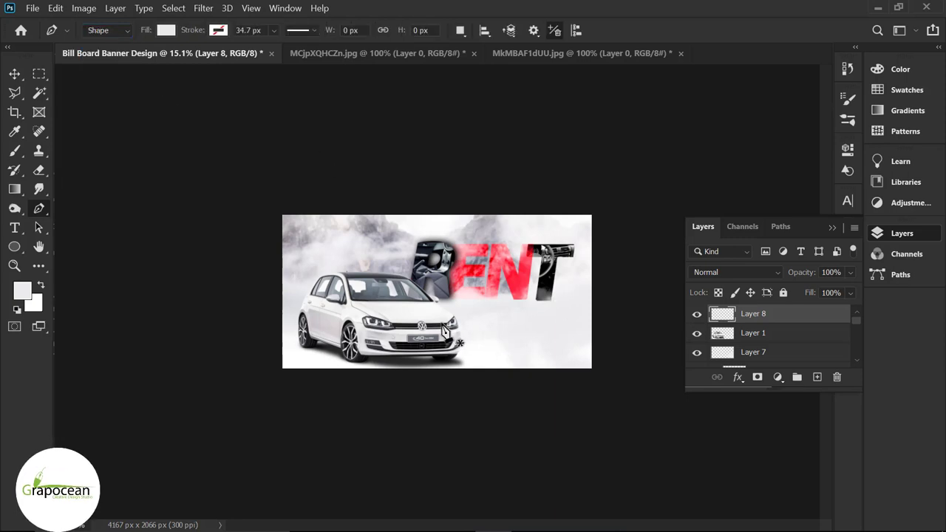
pyautogui.click(169, 31)
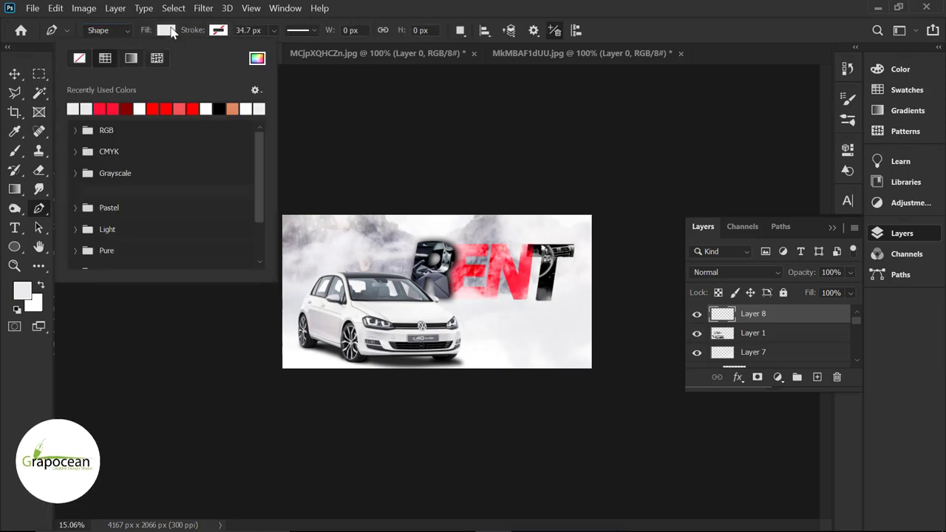
pyautogui.click(219, 109)
pyautogui.click(477, 371)
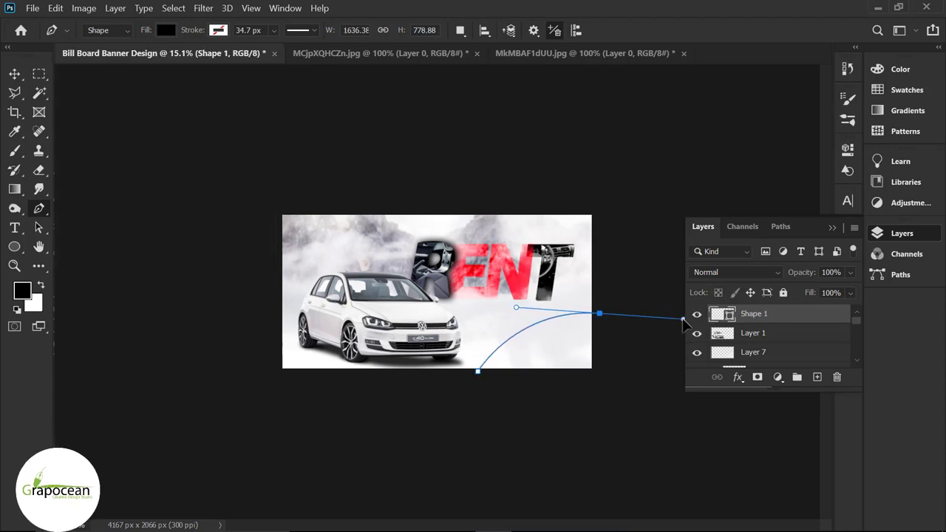
pyautogui.moveTo(683, 321); pyautogui.dragTo(687, 317)
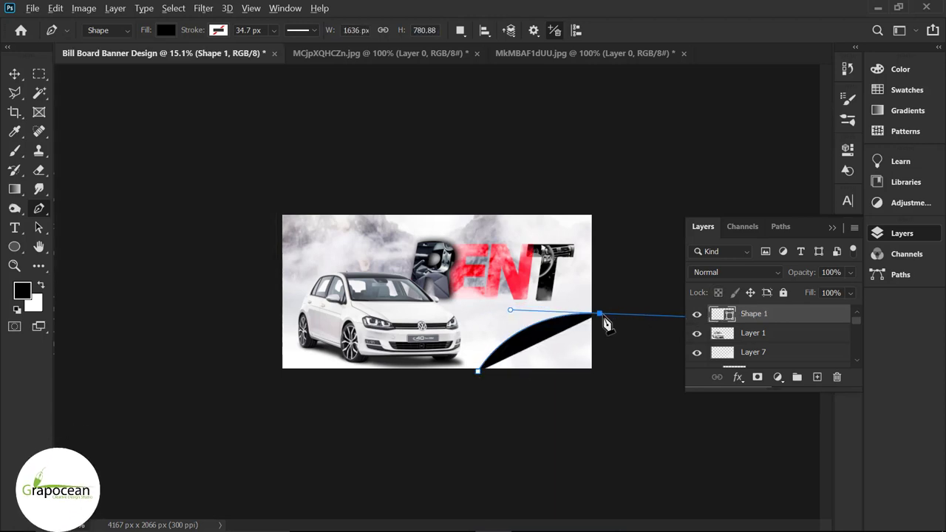
pyautogui.click(603, 372)
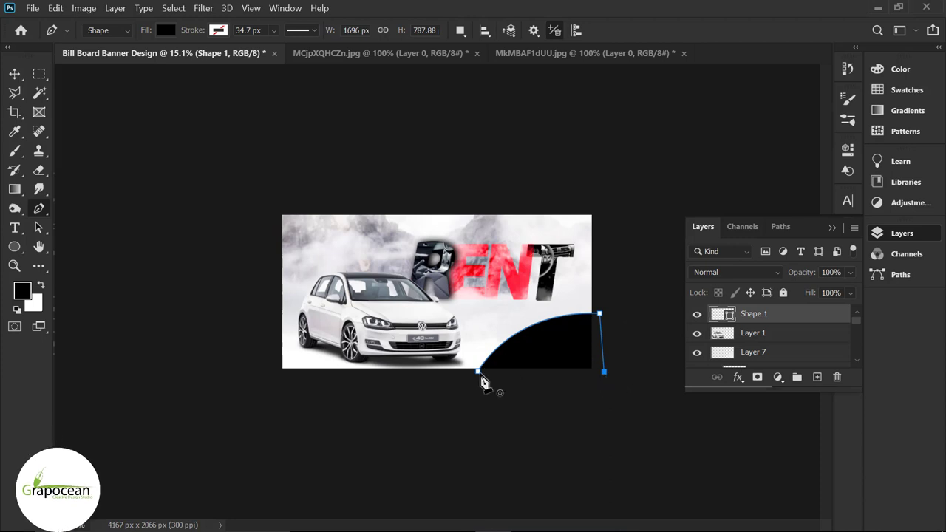
pyautogui.click(14, 74)
pyautogui.click(338, 443)
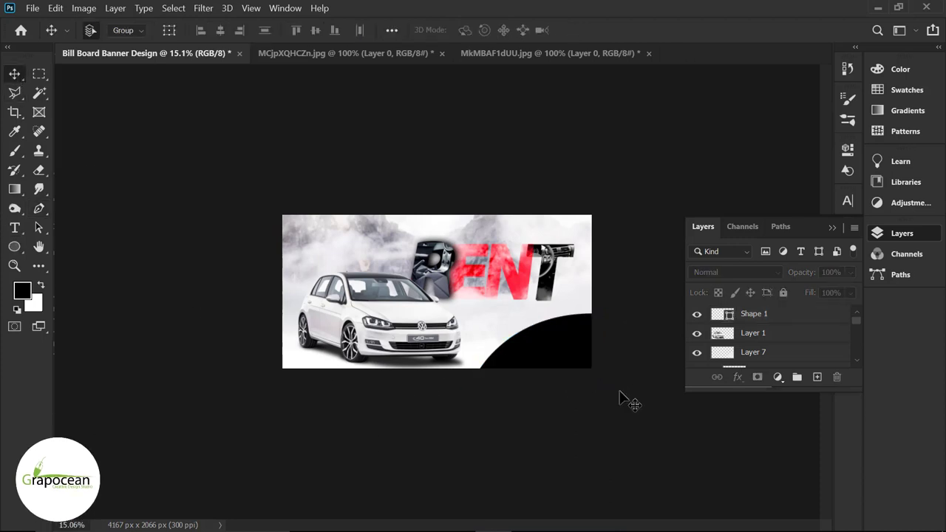
# Add a new empty layer above the Shape 1 layer.
pyautogui.scroll(1, 619, 395)
pyautogui.click(761, 314)
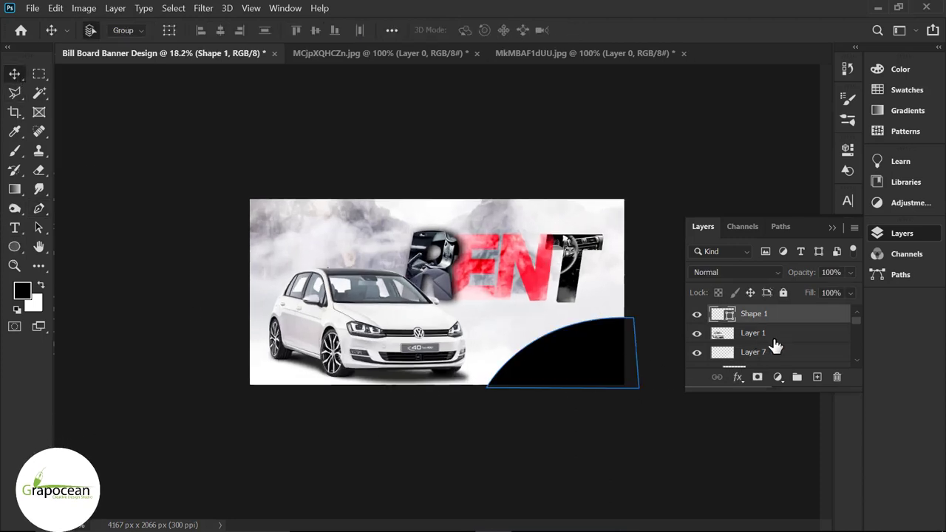
pyautogui.click(816, 377)
pyautogui.click(39, 209)
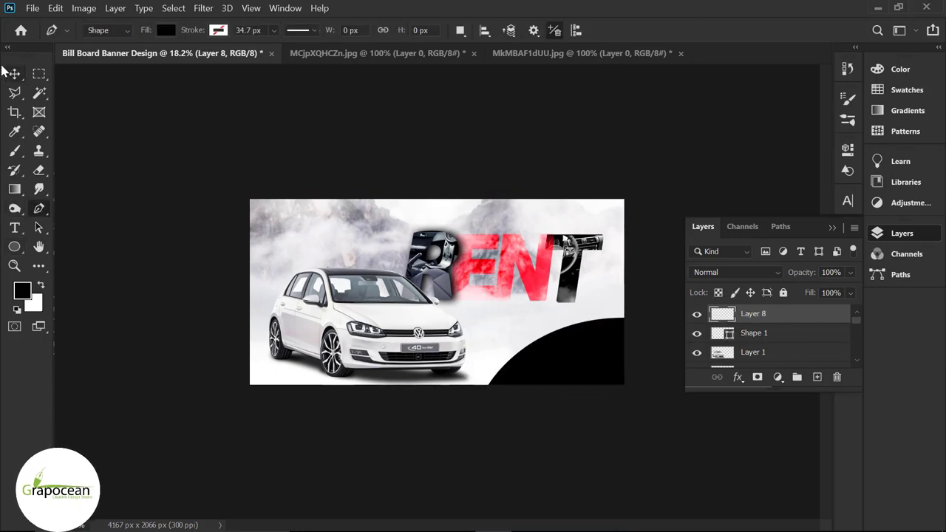
# Delete the empty Layer 8 and duplicate the Shape 1 layer.
pyautogui.press('v')
pyautogui.hotkey('ctrl', 'z')
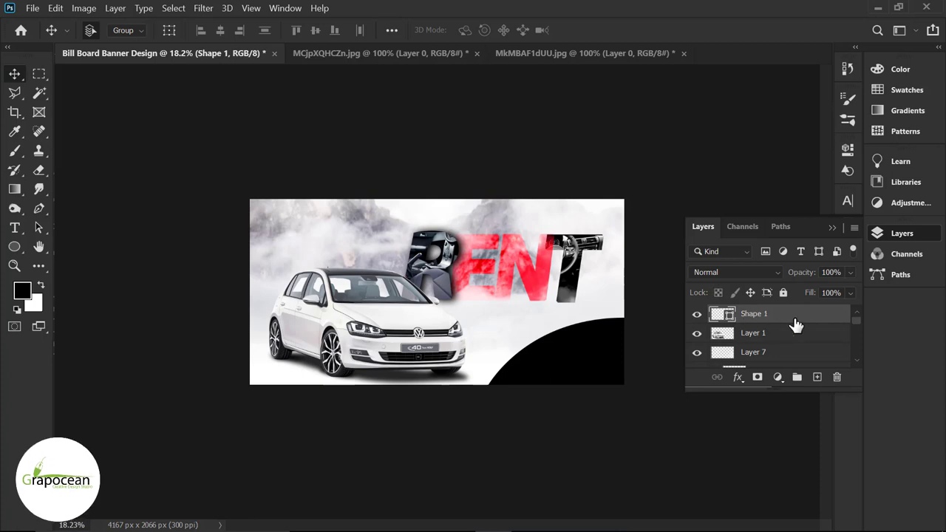
pyautogui.moveTo(744, 325); pyautogui.dragTo(817, 377)
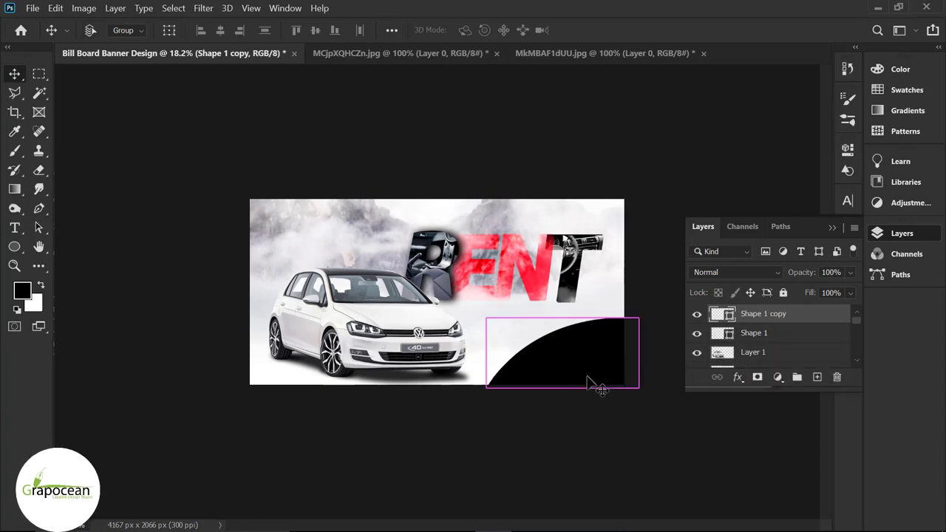
# Enlarge the Shape 1 copy to about 113% and place it beneath Shape 1.
pyautogui.hotkey('ctrl', 't')
pyautogui.moveTo(639, 387); pyautogui.dragTo(648, 392)
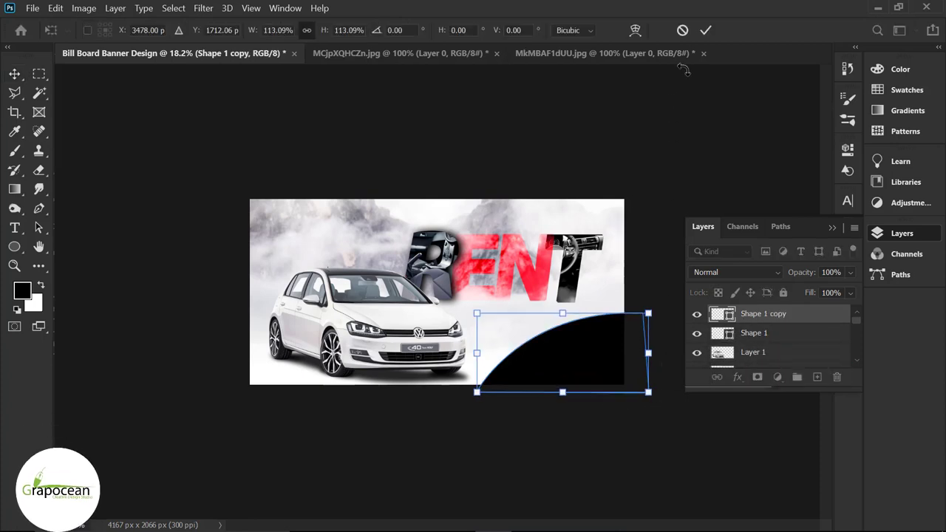
pyautogui.click(706, 30)
pyautogui.click(789, 335)
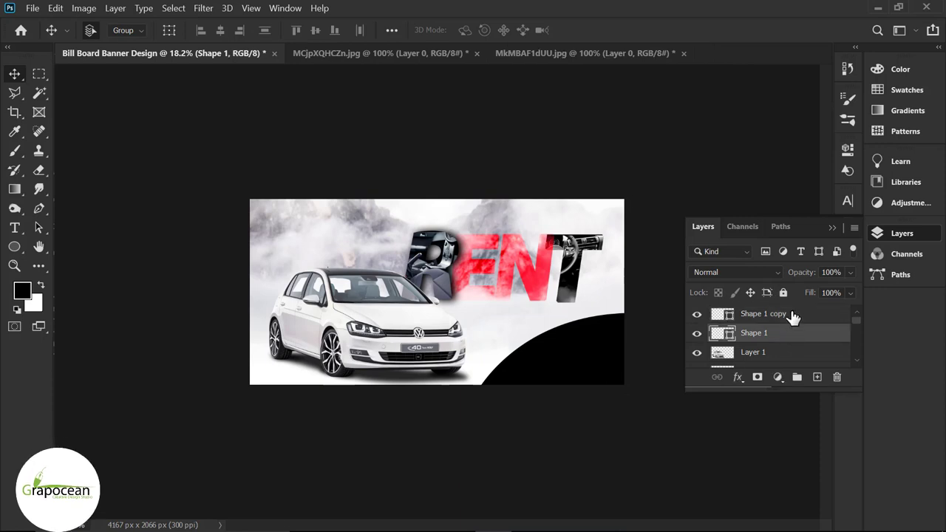
pyautogui.moveTo(792, 316); pyautogui.dragTo(758, 341)
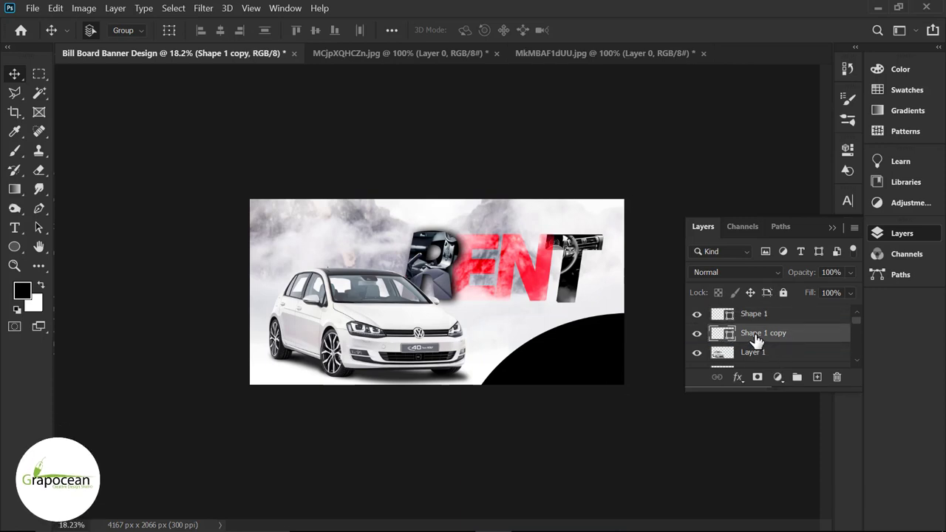
# Give Shape 1 copy a reversed black-and-silver Gradient Overlay at a 92° angle.
pyautogui.rightClick(798, 338)
pyautogui.click(671, 27)
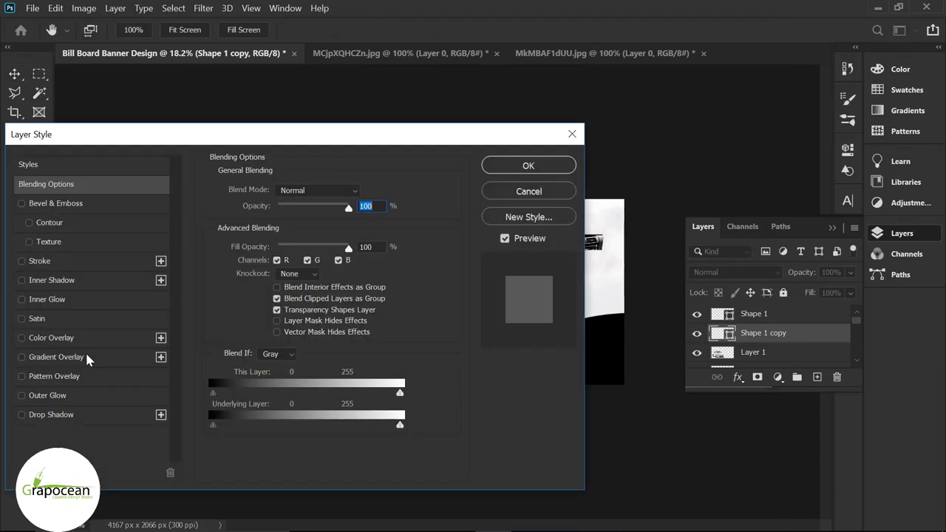
pyautogui.click(59, 357)
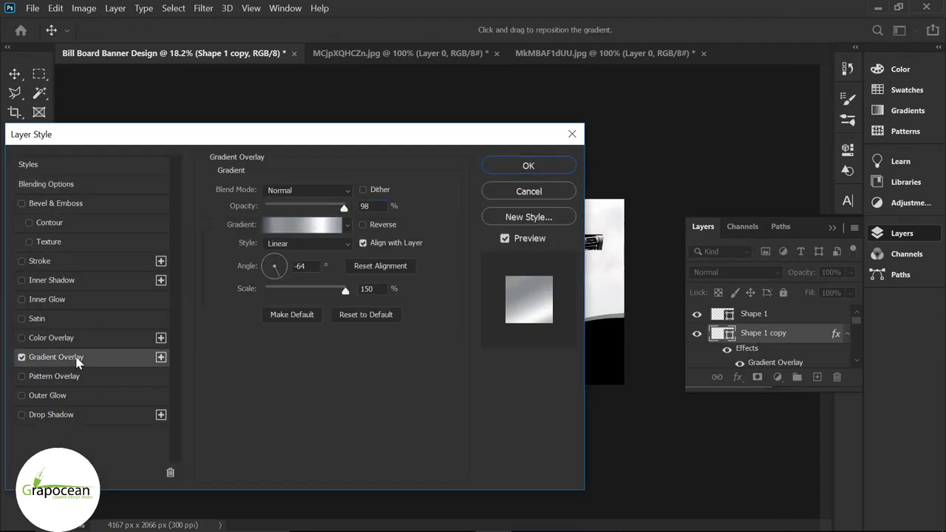
pyautogui.moveTo(372, 148); pyautogui.dragTo(241, 103)
pyautogui.click(215, 179)
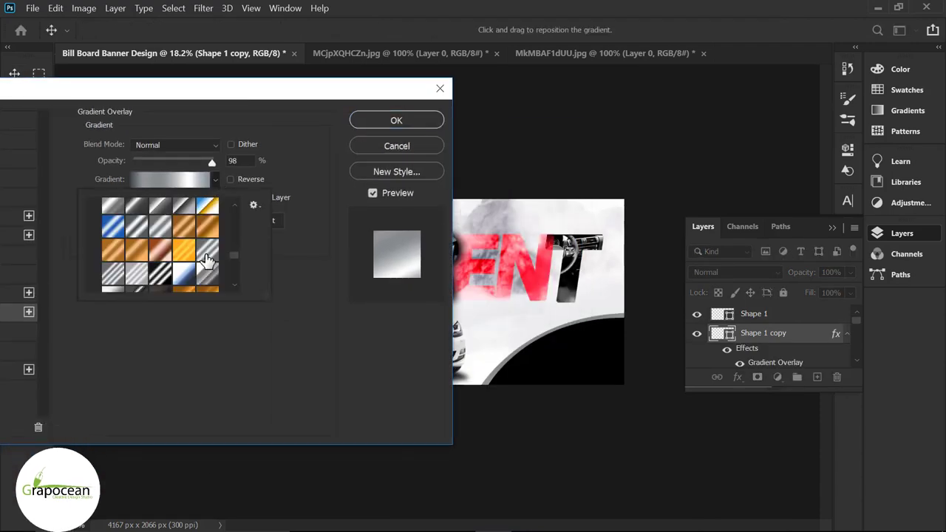
pyautogui.click(160, 274)
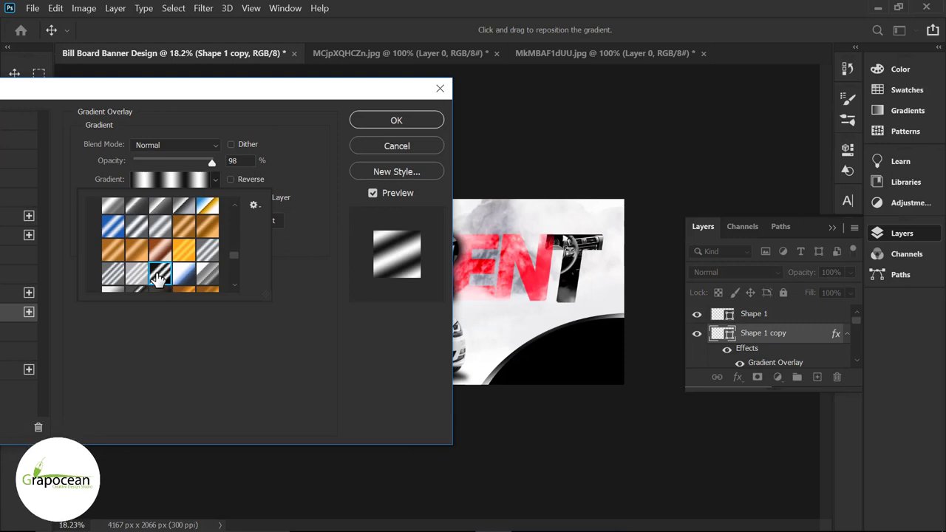
pyautogui.click(230, 178)
pyautogui.moveTo(146, 233)
pyautogui.mouseDown()
pyautogui.moveTo(161, 224)
pyautogui.moveTo(147, 208)
pyautogui.mouseUp()
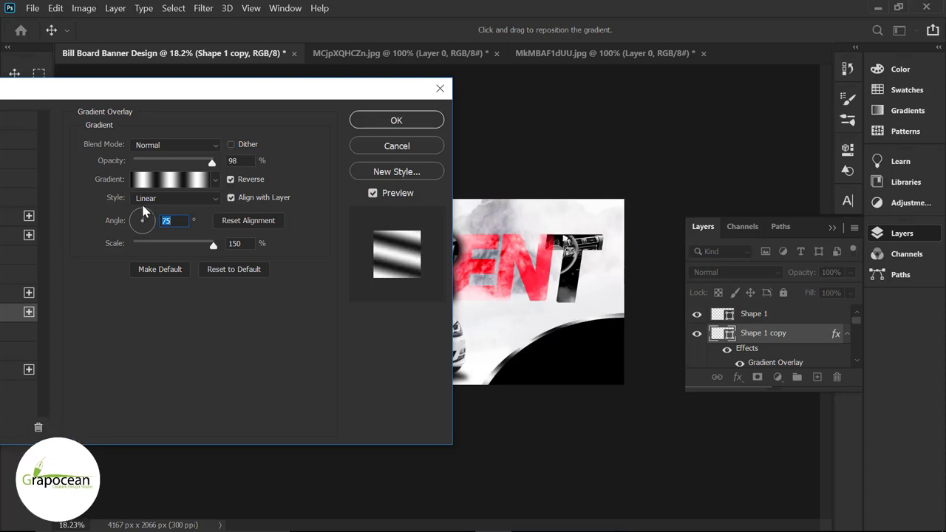
pyautogui.press('Down')
pyautogui.press('Down')
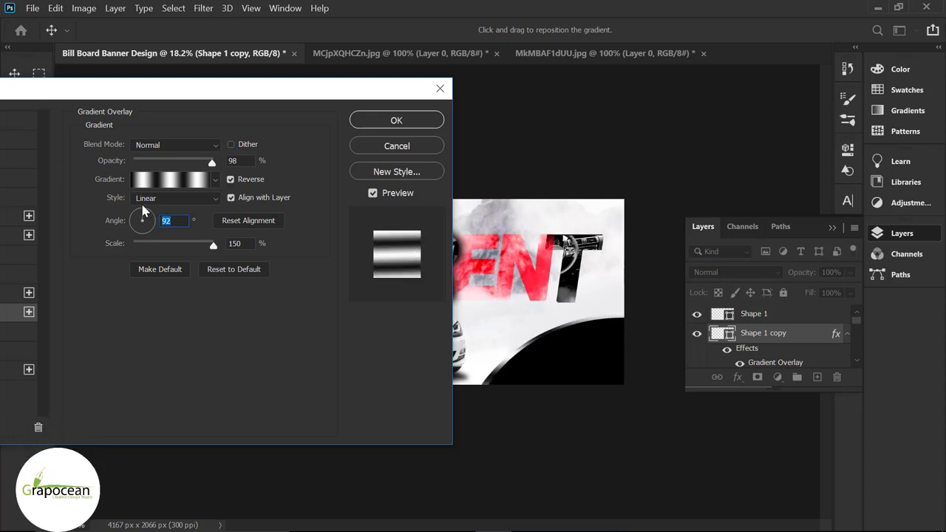
pyautogui.click(397, 120)
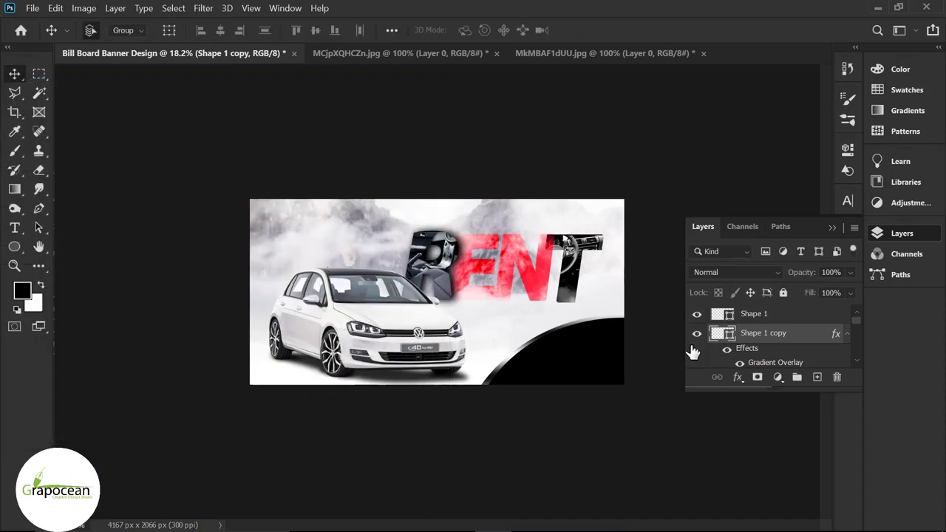
pyautogui.scroll(1, 517, 320)
pyautogui.scroll(2, 518, 317)
# Select the E letter layer and browse the Layers panel for the texture layer.
pyautogui.click(508, 260)
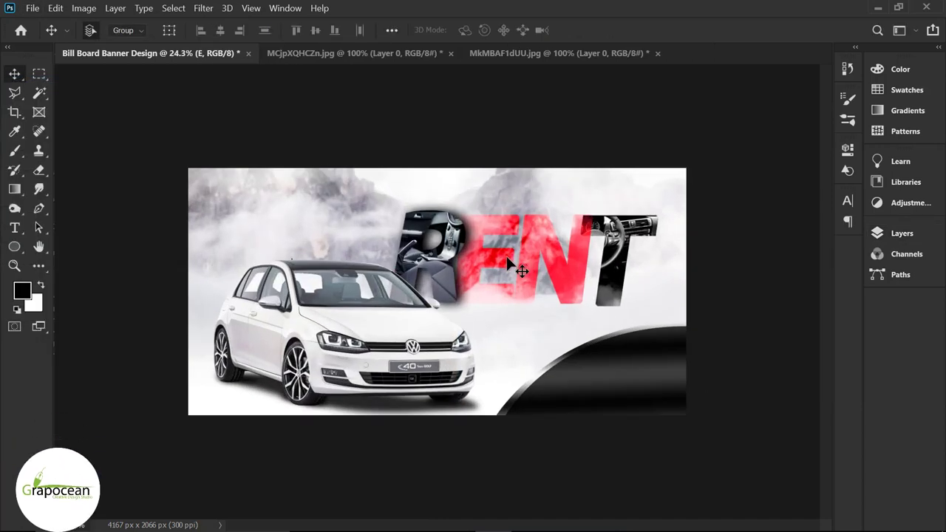
pyautogui.click(891, 235)
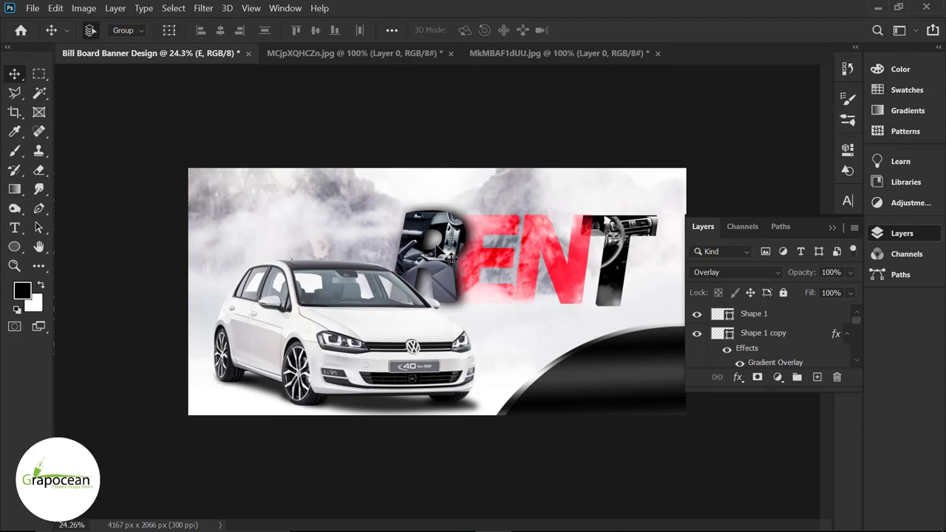
pyautogui.scroll(-3, 765, 347)
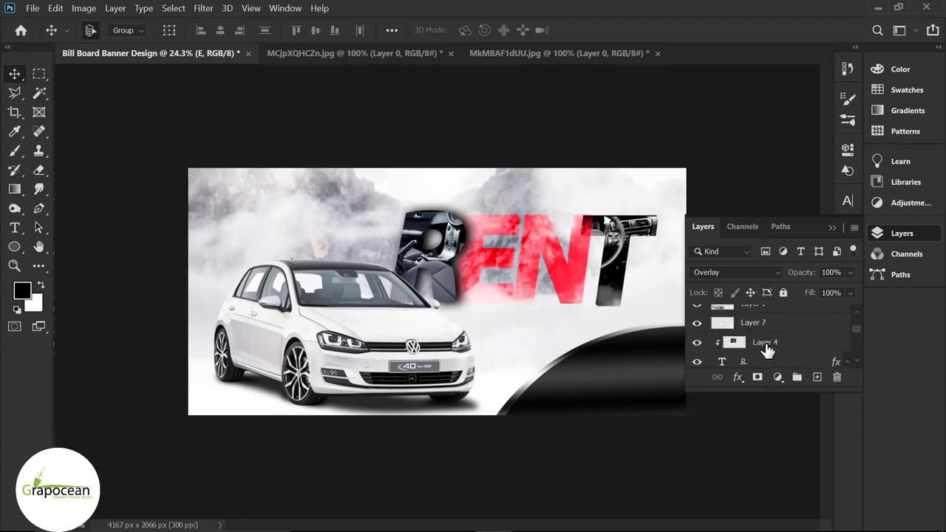
pyautogui.scroll(-2, 766, 349)
pyautogui.scroll(-2, 765, 350)
pyautogui.scroll(-2, 762, 353)
pyautogui.scroll(-1, 759, 356)
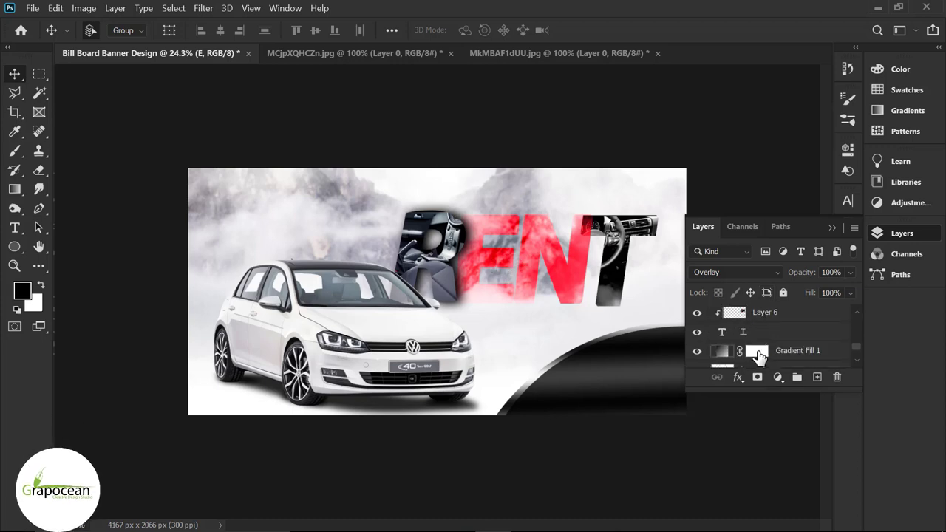
pyautogui.scroll(-2, 759, 356)
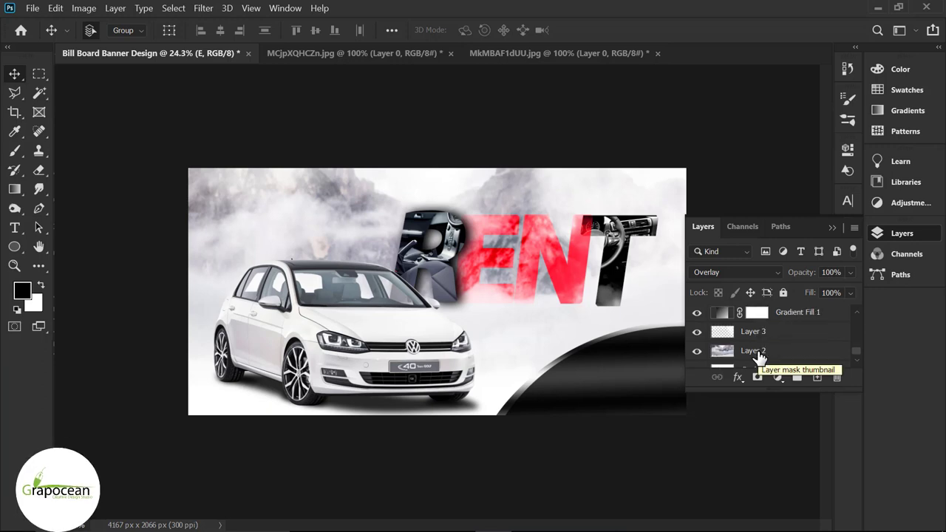
pyautogui.scroll(3, 759, 357)
pyautogui.scroll(1, 760, 358)
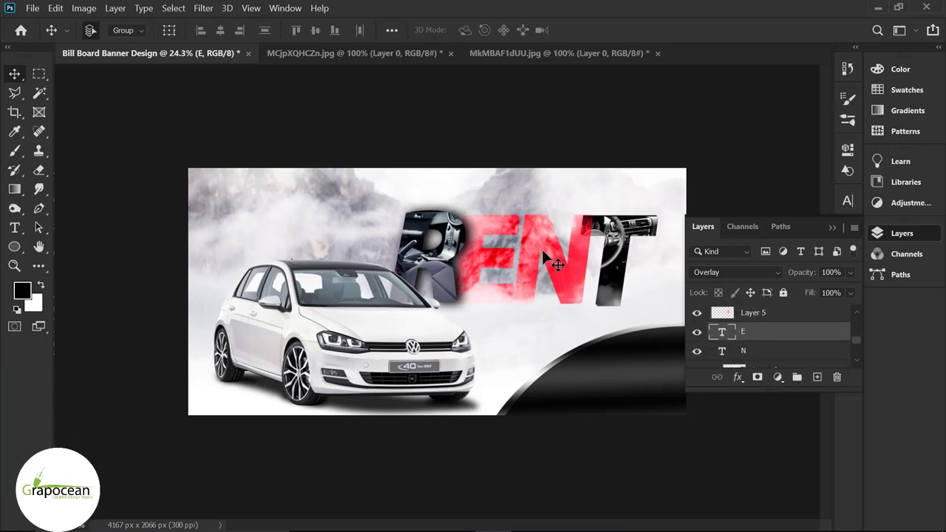
# Transform the red smoke texture (Layer 5) slightly upward to cover the E and N.
pyautogui.keyDown('ctrl'); pyautogui.click(517, 277); pyautogui.keyUp('ctrl')
pyautogui.keyDown('ctrl'); pyautogui.click(563, 268); pyautogui.keyUp('ctrl')
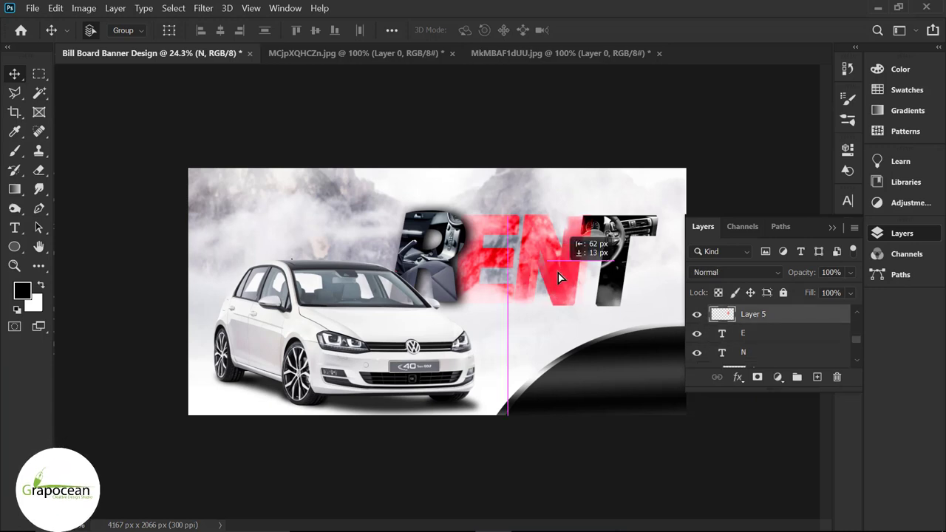
pyautogui.keyDown('ctrl'); pyautogui.click(761, 359); pyautogui.keyUp('ctrl')
pyautogui.hotkey('ctrl', 't')
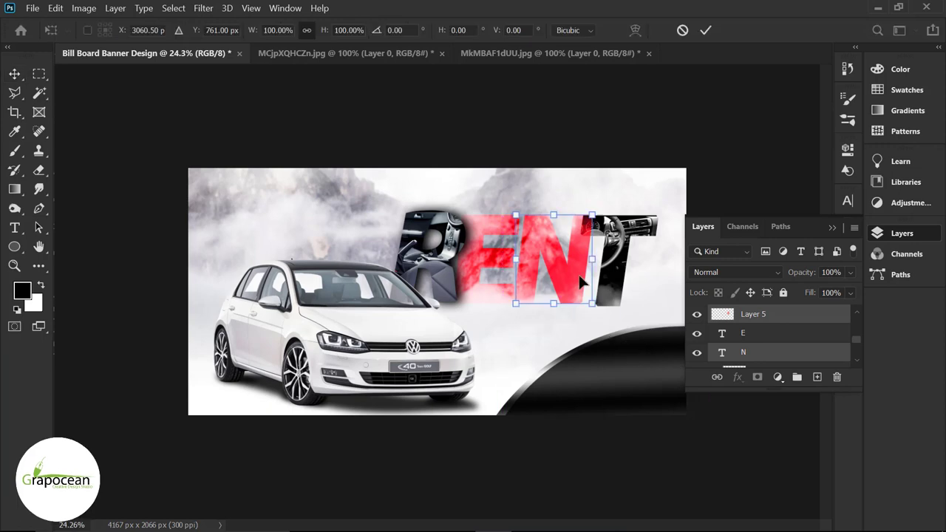
pyautogui.moveTo(561, 269); pyautogui.dragTo(577, 286)
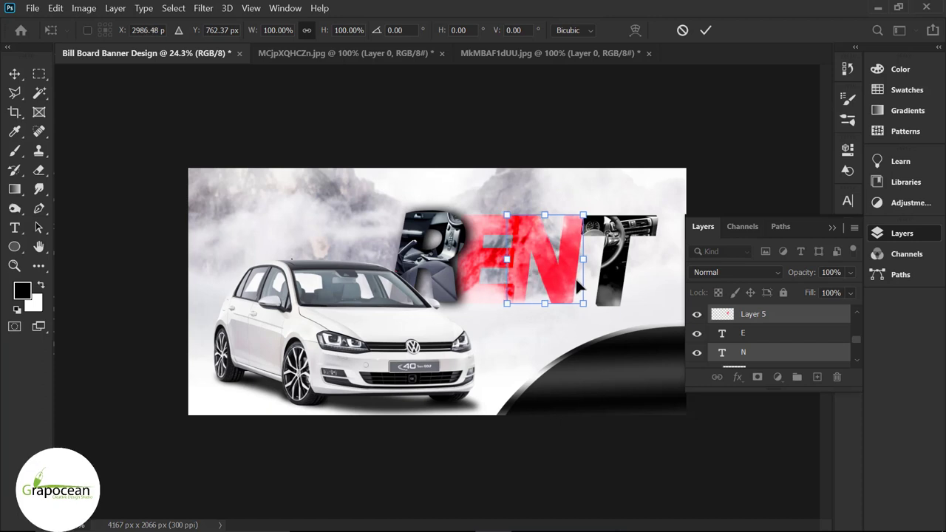
pyautogui.click(775, 334)
pyautogui.rightClick(790, 333)
pyautogui.click(667, 23)
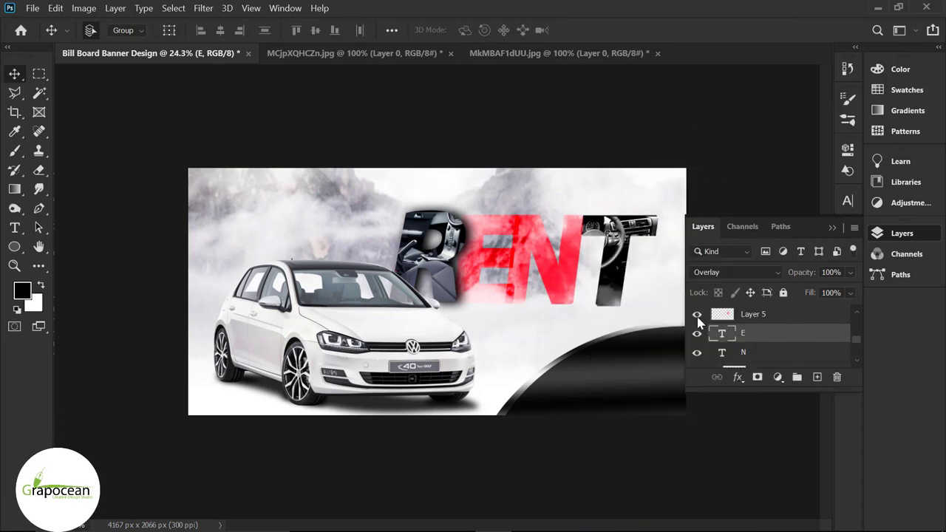
# Add a drop shadow to the E with 22 px distance and 49 px size.
pyautogui.click(81, 369)
pyautogui.moveTo(392, 87); pyautogui.dragTo(191, 139)
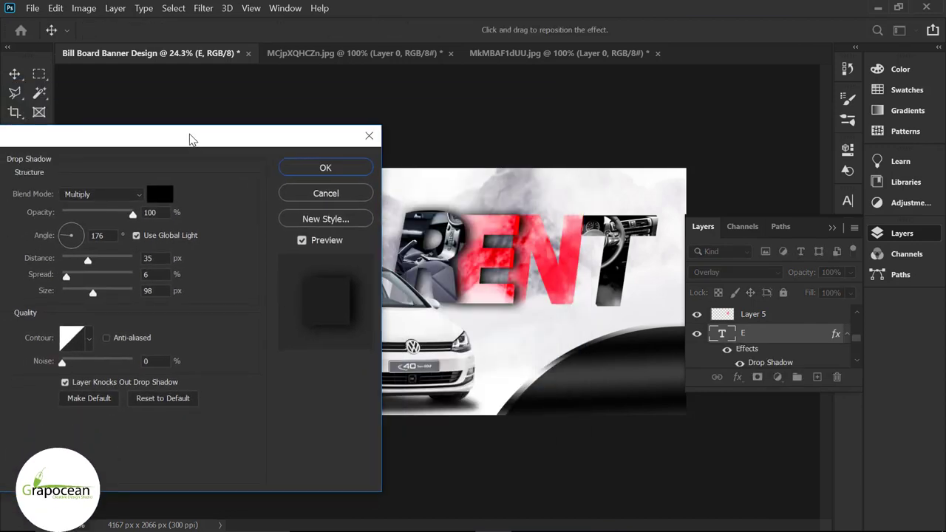
pyautogui.moveTo(80, 264); pyautogui.dragTo(82, 264)
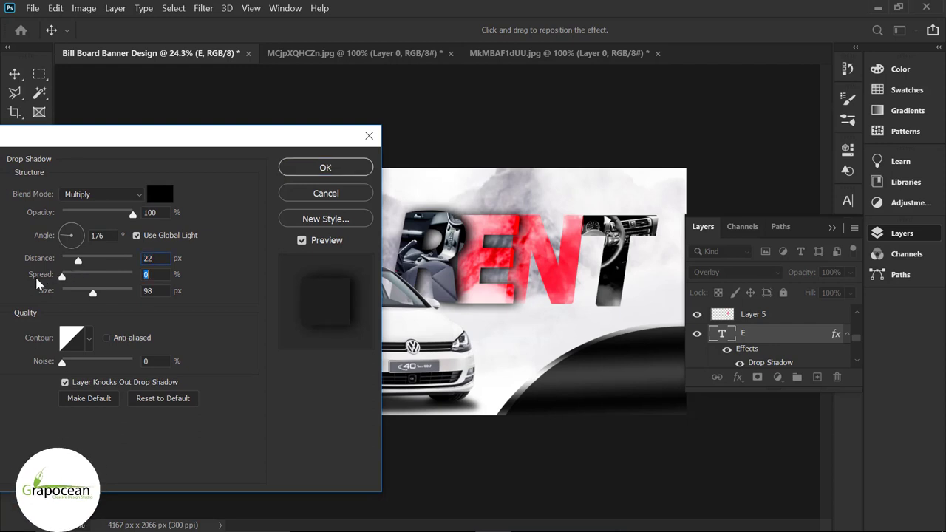
pyautogui.moveTo(92, 292); pyautogui.dragTo(81, 293)
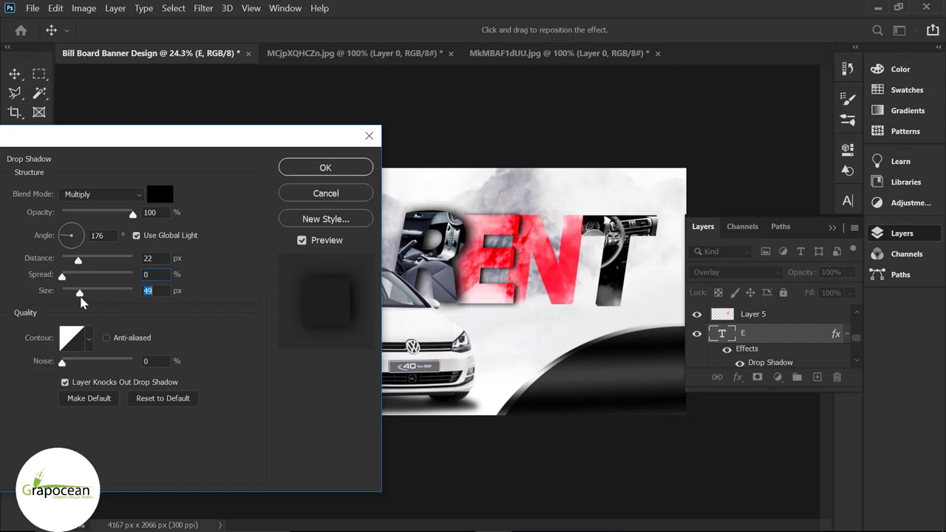
pyautogui.click(325, 169)
# Apply the same drop shadow to the N letter layer.
pyautogui.click(615, 307)
pyautogui.scroll(-1, 749, 333)
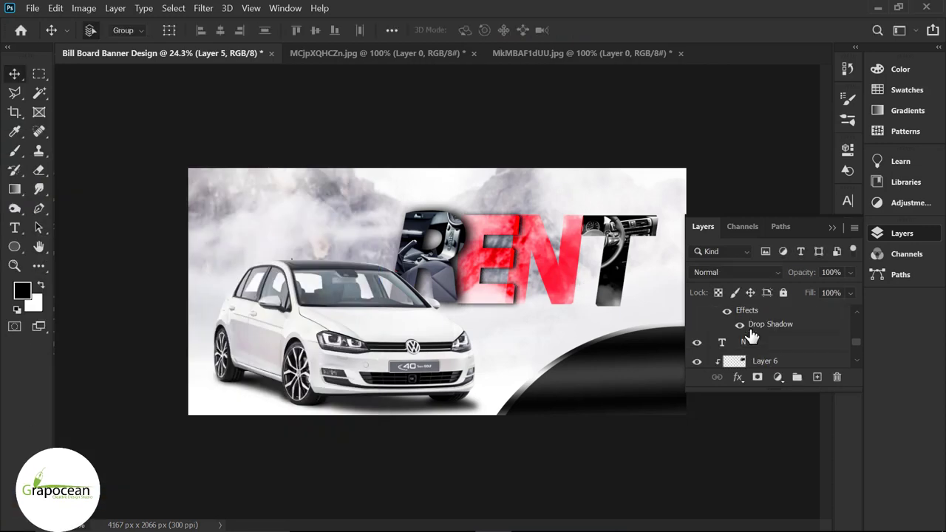
pyautogui.scroll(-1, 761, 341)
pyautogui.click(759, 331)
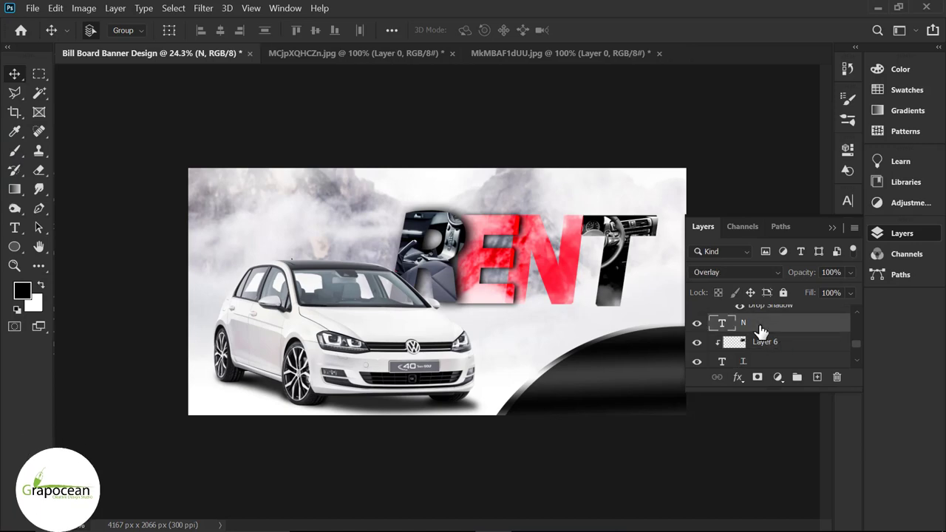
pyautogui.rightClick(759, 330)
pyautogui.click(664, 27)
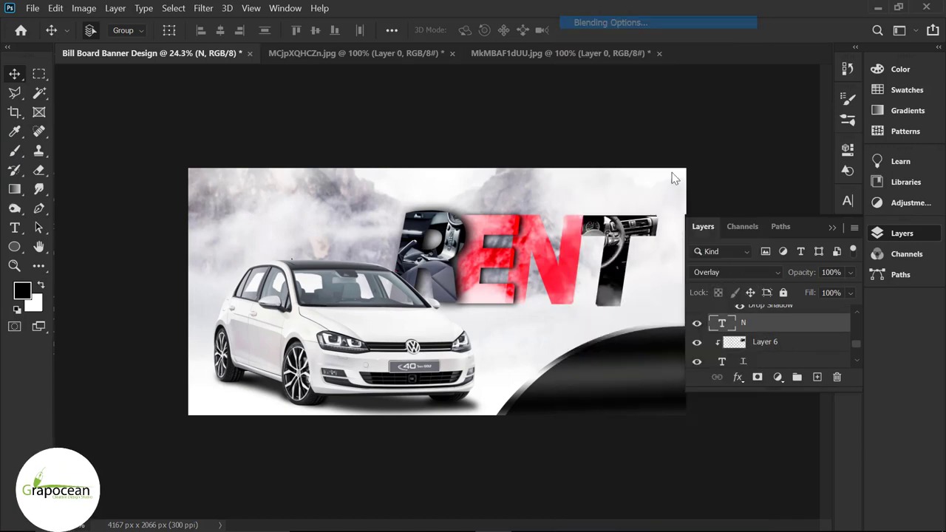
pyautogui.click(78, 418)
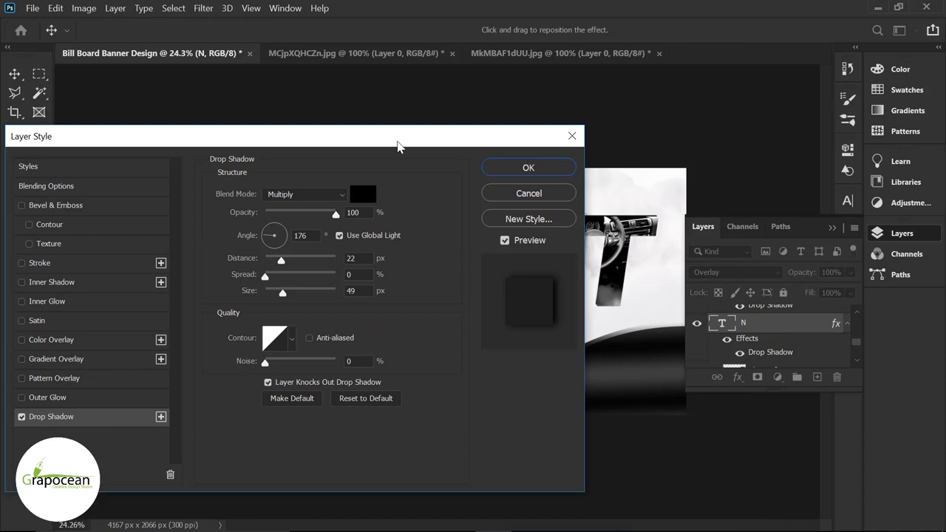
pyautogui.moveTo(392, 145); pyautogui.dragTo(128, 171)
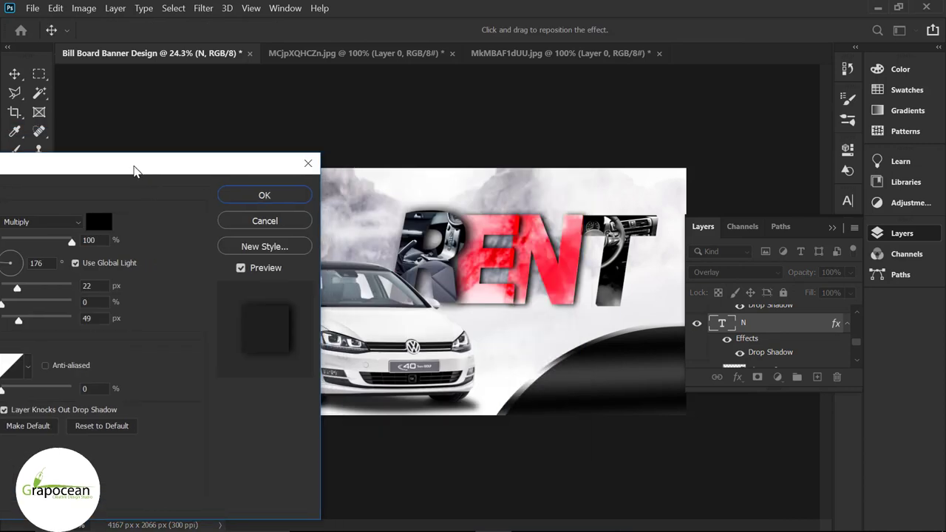
pyautogui.click(251, 195)
pyautogui.click(610, 310)
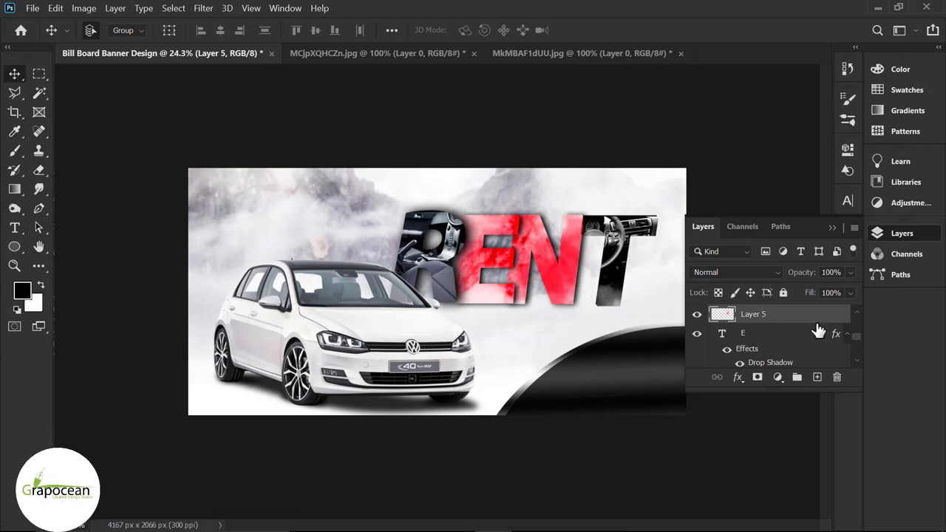
pyautogui.scroll(-1, 791, 336)
# Select the red texture layer and nudge it slightly down-right over the N.
pyautogui.scroll(-2, 769, 343)
pyautogui.click(765, 345)
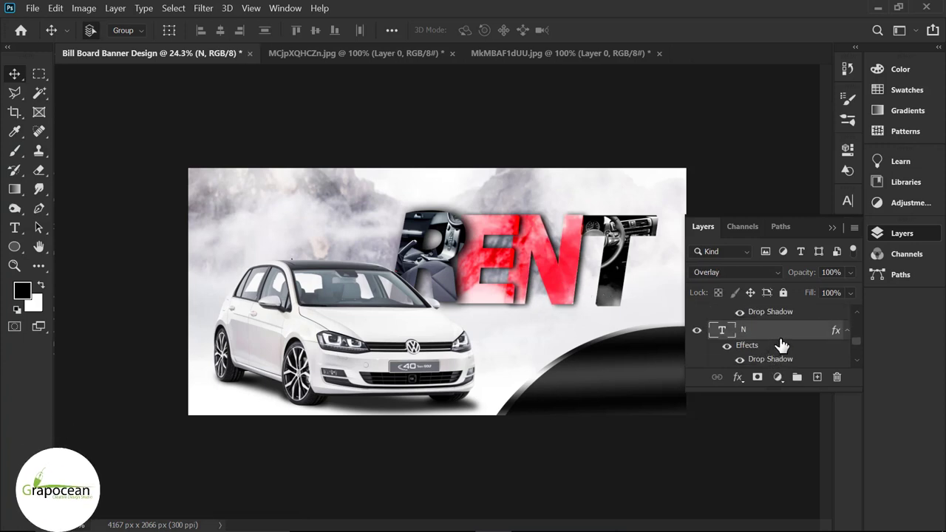
pyautogui.scroll(-1, 777, 344)
pyautogui.scroll(-1, 777, 344)
pyautogui.scroll(1, 779, 345)
pyautogui.scroll(-2, 761, 345)
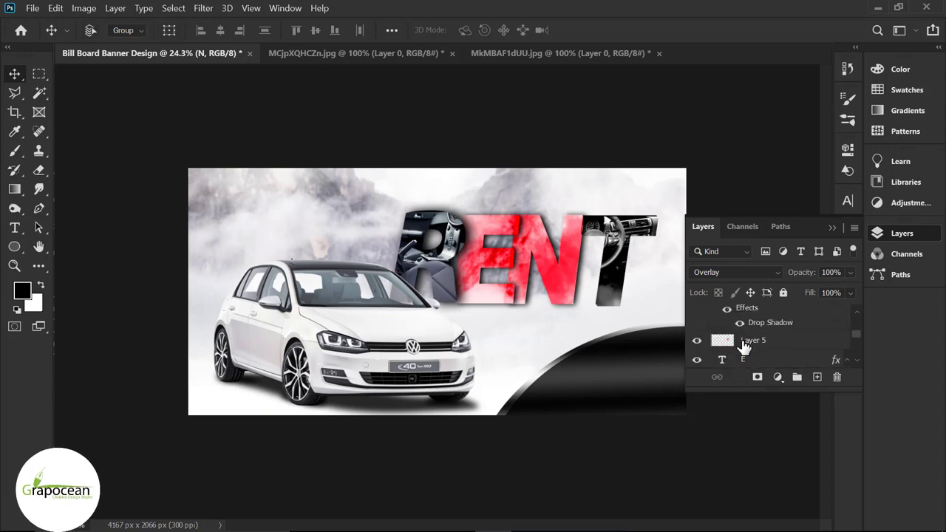
pyautogui.click(744, 341)
pyautogui.scroll(-2, 735, 336)
pyautogui.scroll(1, 724, 345)
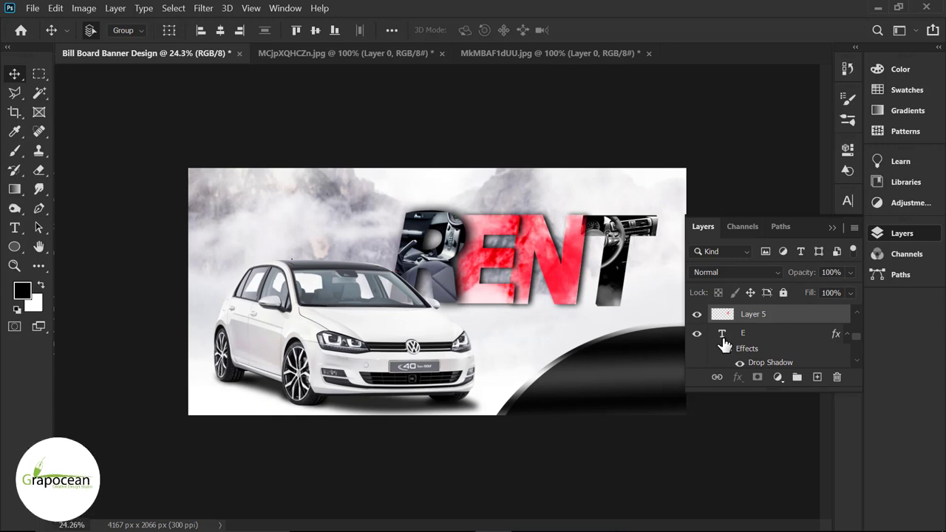
pyautogui.moveTo(565, 288); pyautogui.dragTo(597, 329)
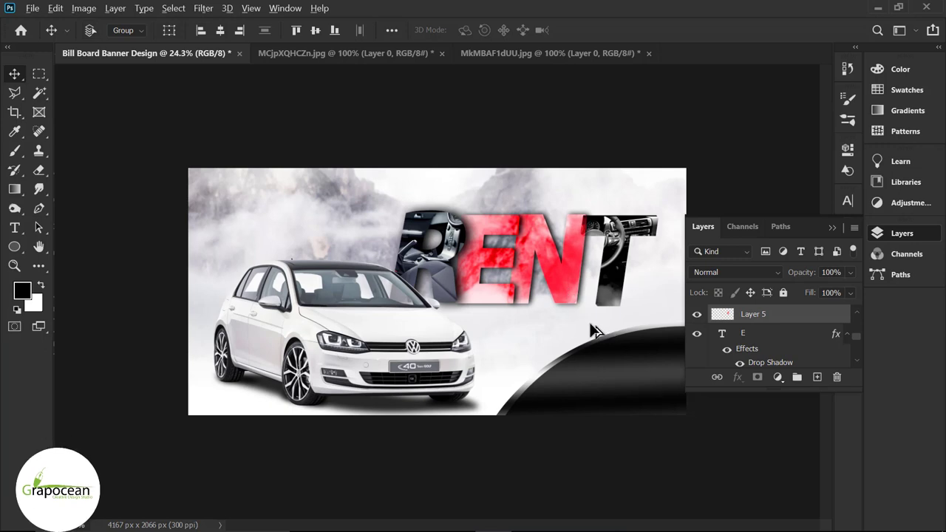
# Collapse the Layers panel.
pyautogui.scroll(-3, 597, 330)
pyautogui.scroll(2, 604, 375)
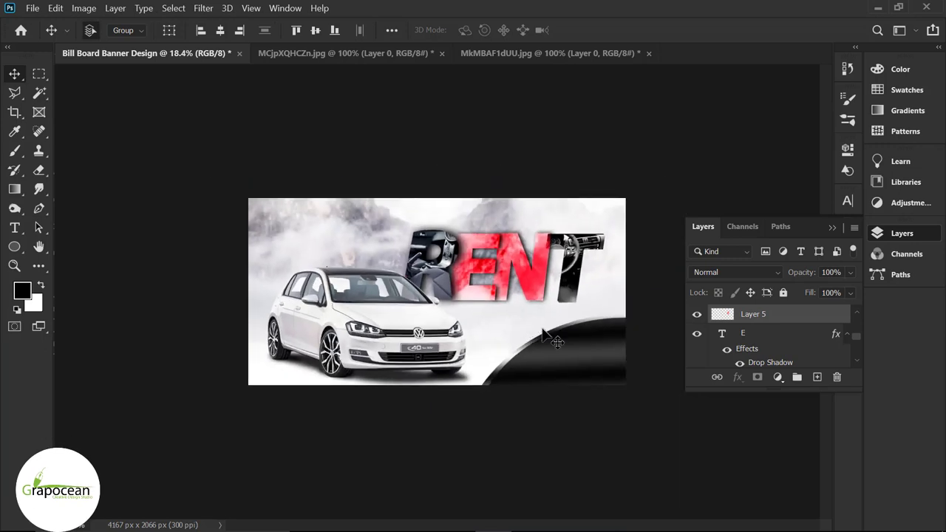
pyautogui.click(831, 228)
pyautogui.scroll(1, 100, 266)
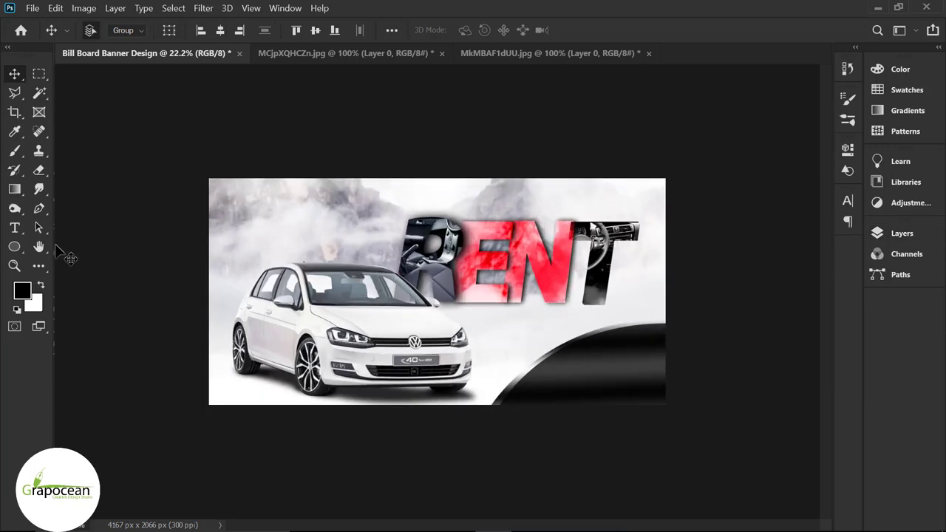
pyautogui.click(14, 247)
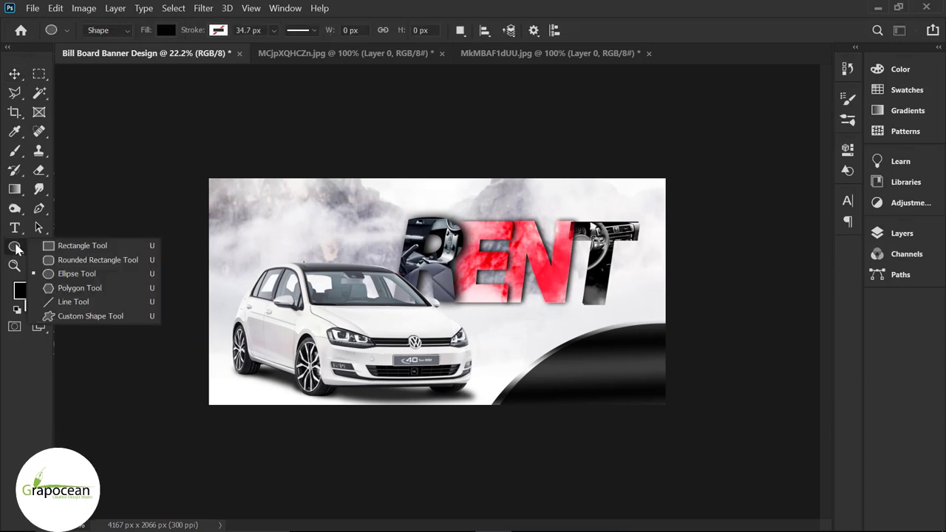
# Draw a black 747 × 373 px rectangle above the car, left of the RENT lettering.
pyautogui.click(61, 247)
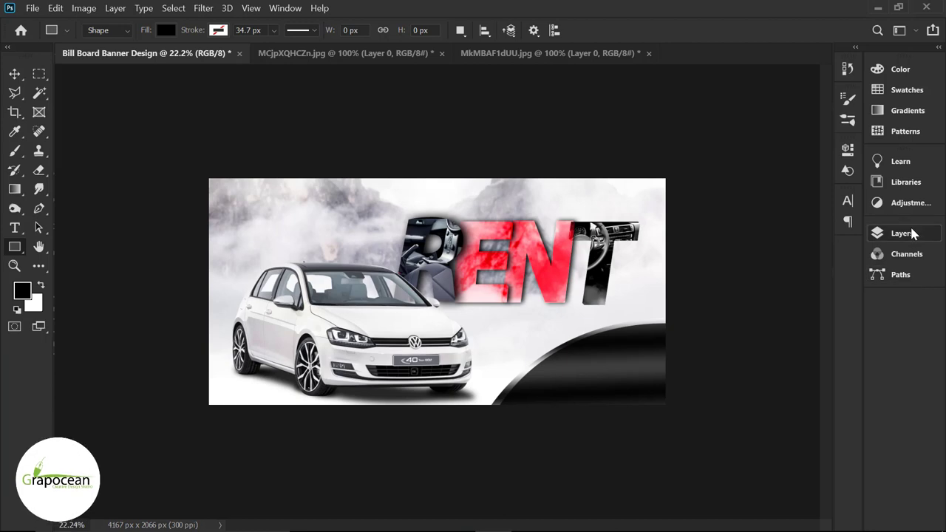
pyautogui.click(903, 233)
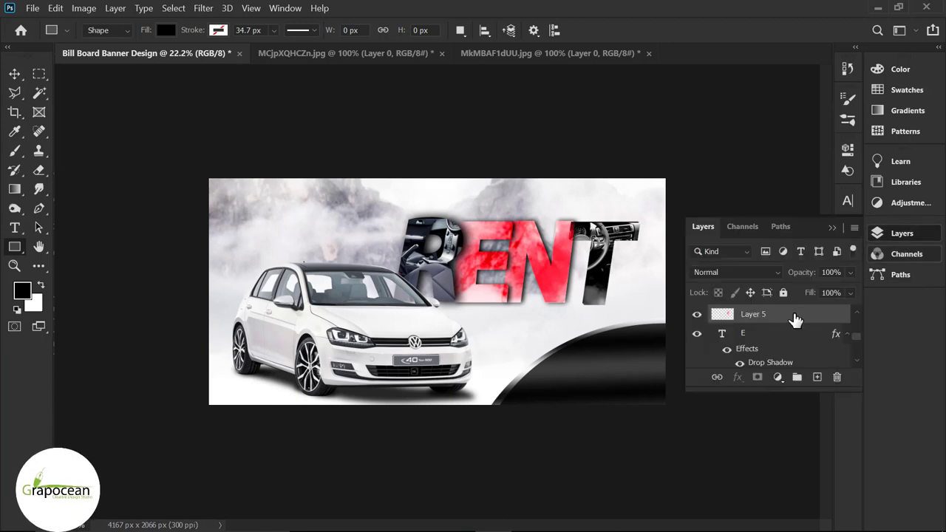
pyautogui.click(816, 377)
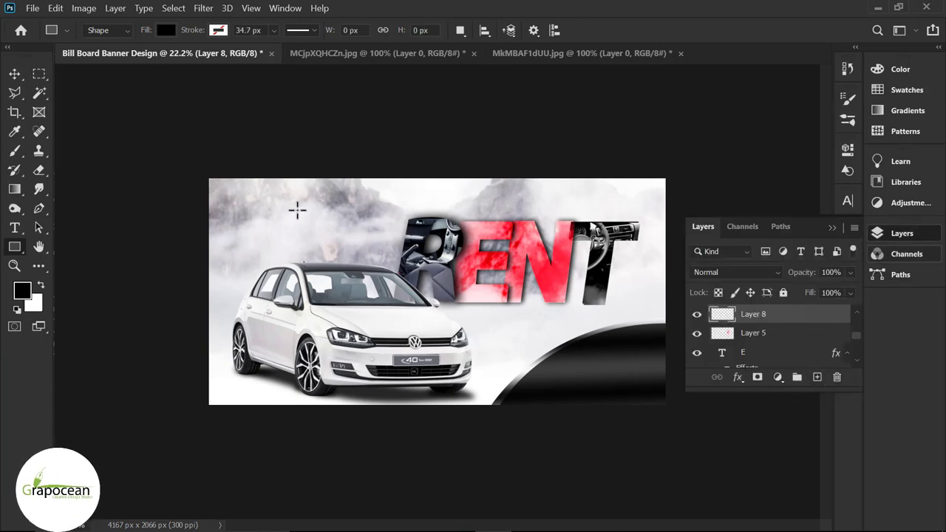
pyautogui.moveTo(297, 210); pyautogui.dragTo(379, 251)
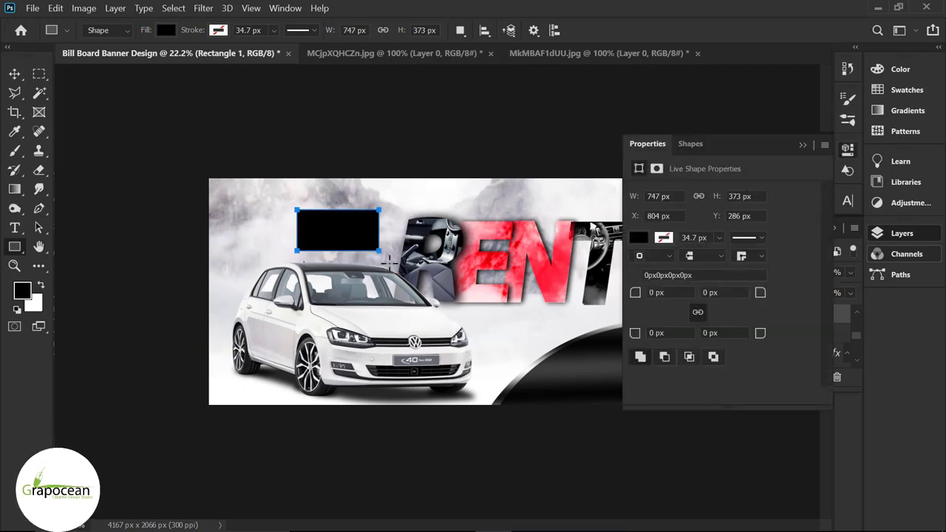
pyautogui.moveTo(379, 248); pyautogui.dragTo(378, 257)
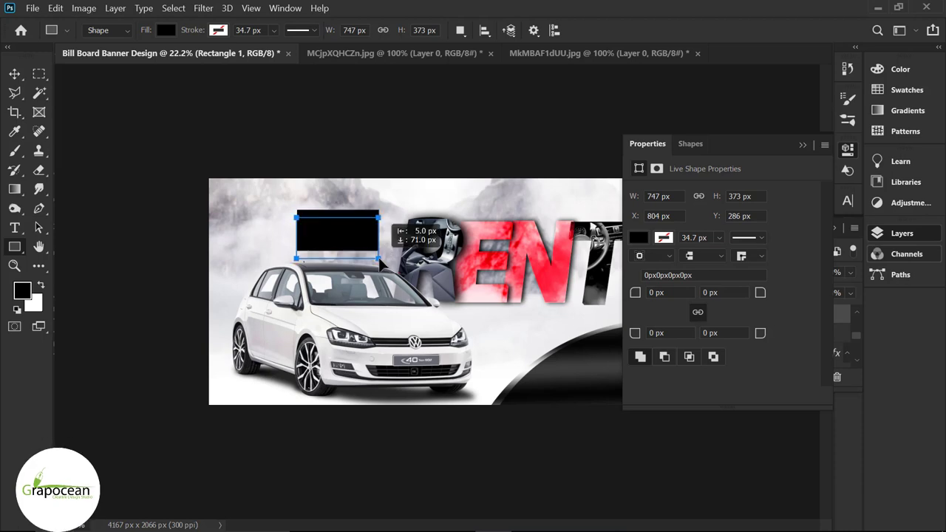
pyautogui.click(801, 145)
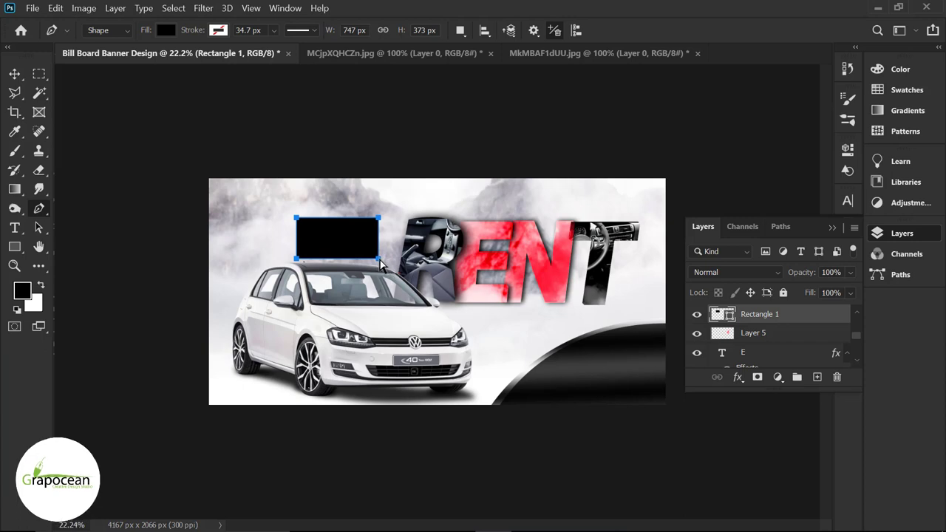
# Convert Rectangle 1 to an editable path and slant it, top edge rising toward RENT.
pyautogui.click(382, 217)
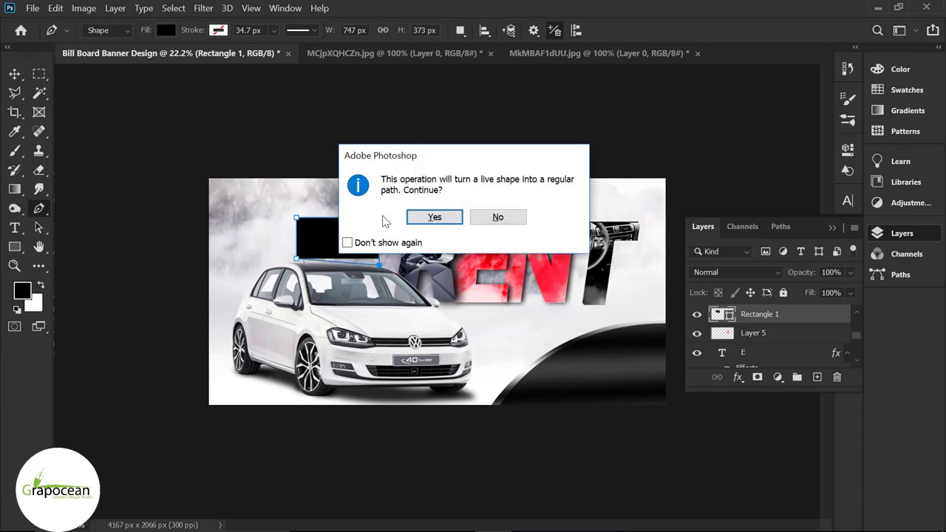
pyautogui.click(450, 215)
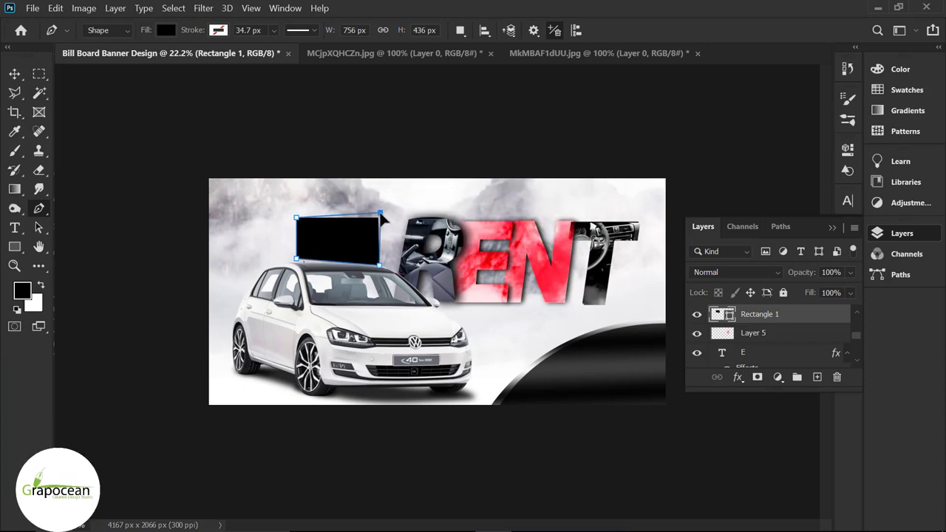
pyautogui.click(14, 74)
pyautogui.moveTo(353, 232)
pyautogui.mouseDown()
pyautogui.moveTo(349, 222)
pyautogui.moveTo(382, 207)
pyautogui.mouseUp()
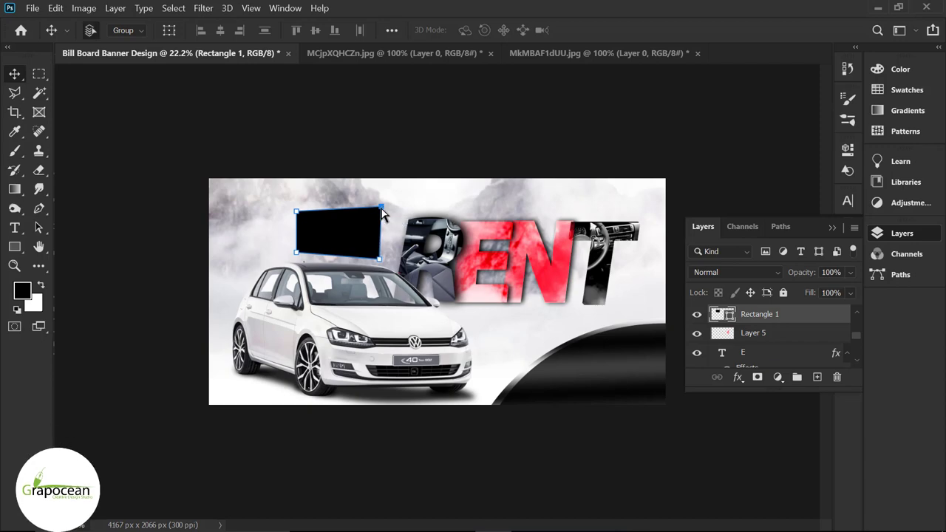
pyautogui.scroll(3, 382, 212)
pyautogui.scroll(3, 355, 194)
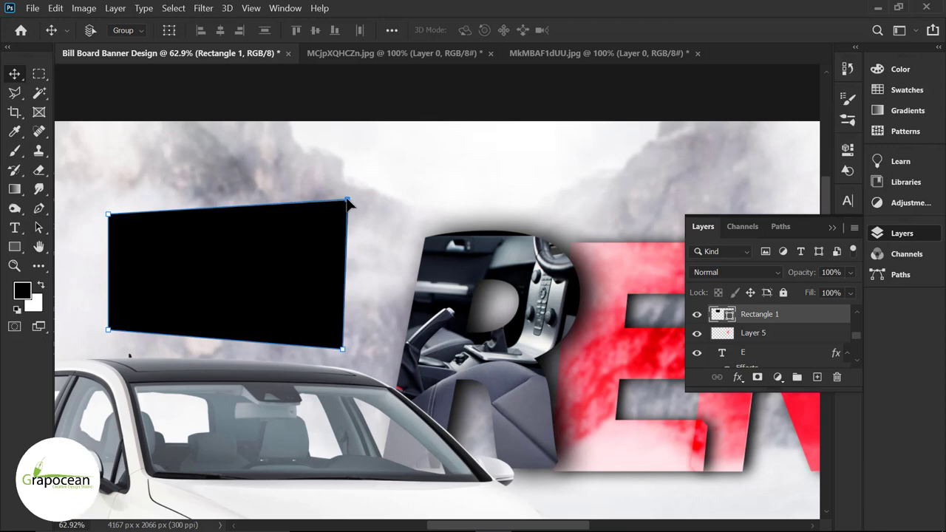
pyautogui.click(108, 152)
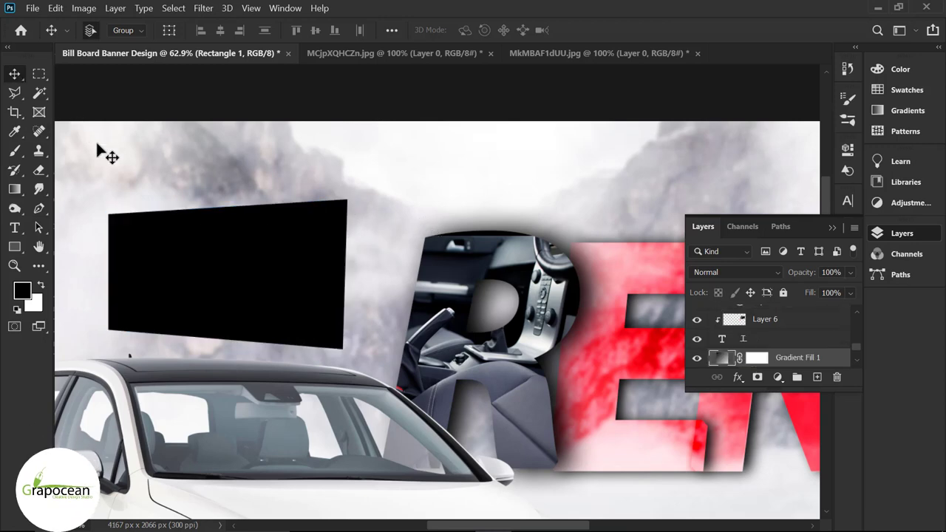
pyautogui.scroll(-2, 296, 280)
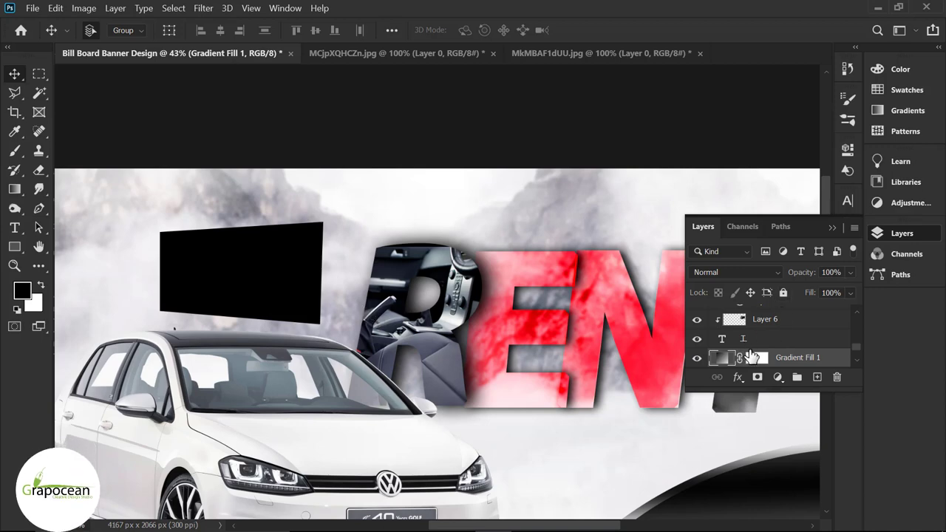
pyautogui.scroll(3, 760, 359)
pyautogui.click(321, 265)
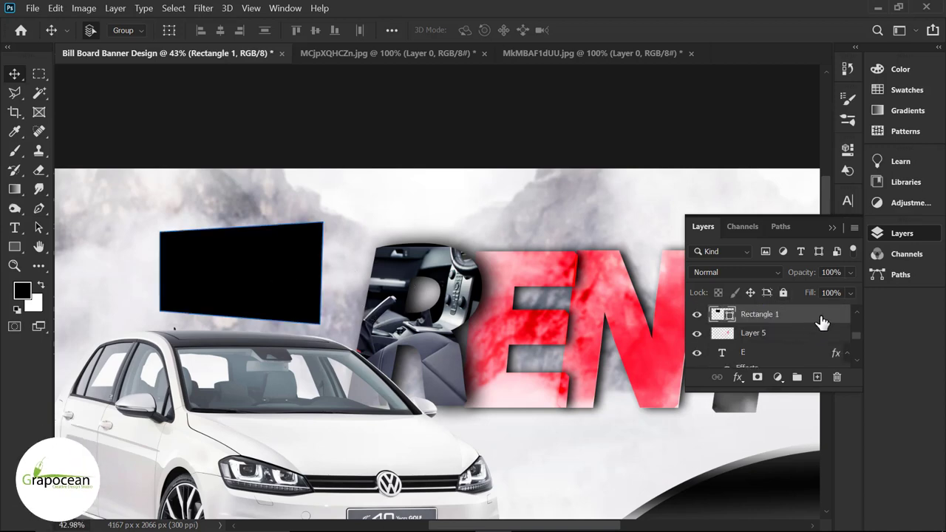
# Duplicate Rectangle 1 and scale the copy to 97.71% × 102.58% with a 2.21° skew.
pyautogui.moveTo(822, 323); pyautogui.dragTo(816, 377)
pyautogui.hotkey('ctrl', 't')
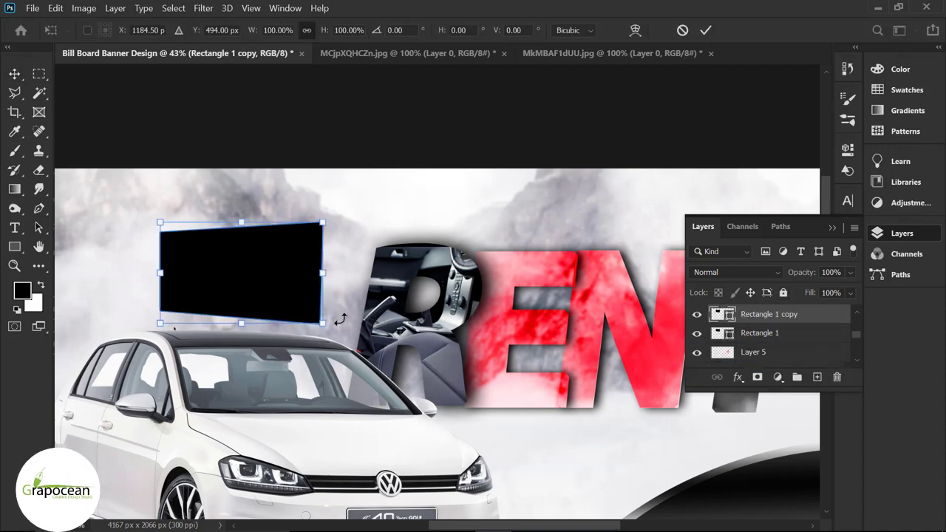
pyautogui.moveTo(321, 323); pyautogui.dragTo(317, 319)
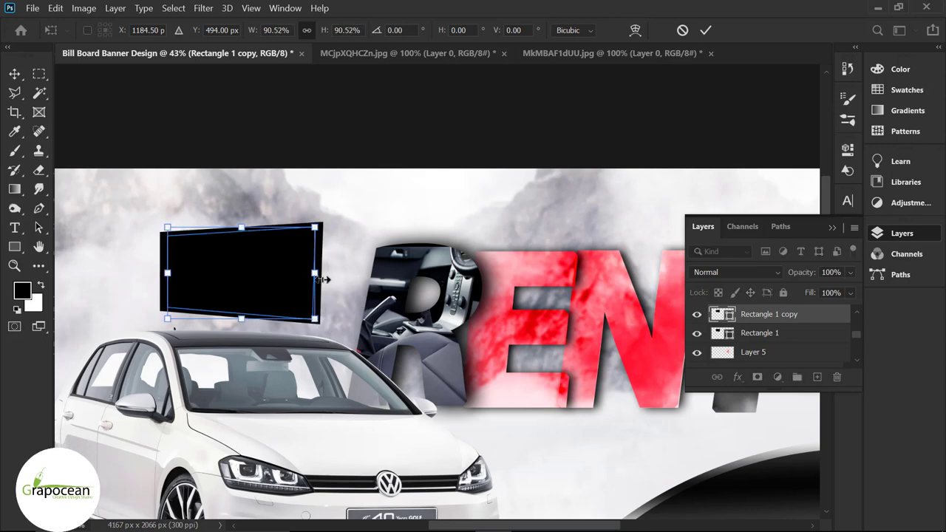
pyautogui.moveTo(316, 273); pyautogui.dragTo(327, 273)
pyautogui.scroll(2, 288, 257)
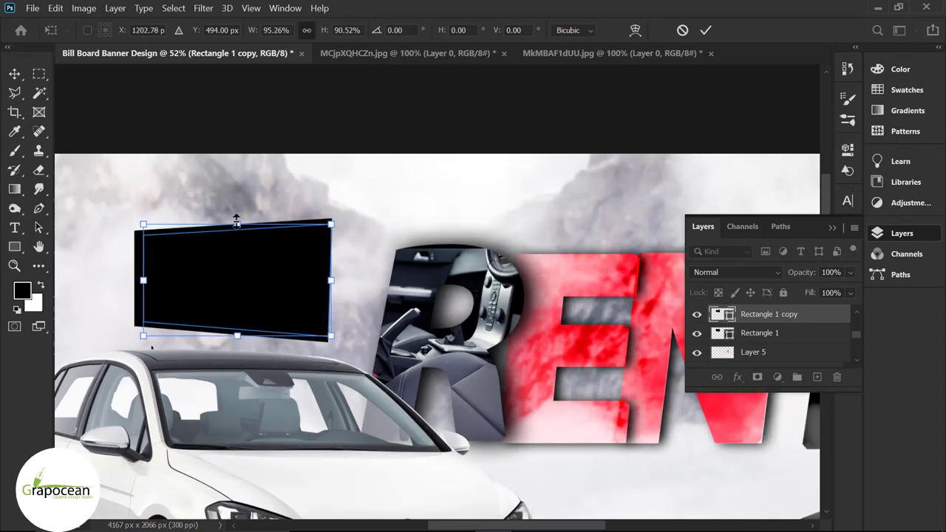
pyautogui.moveTo(237, 224); pyautogui.dragTo(238, 220)
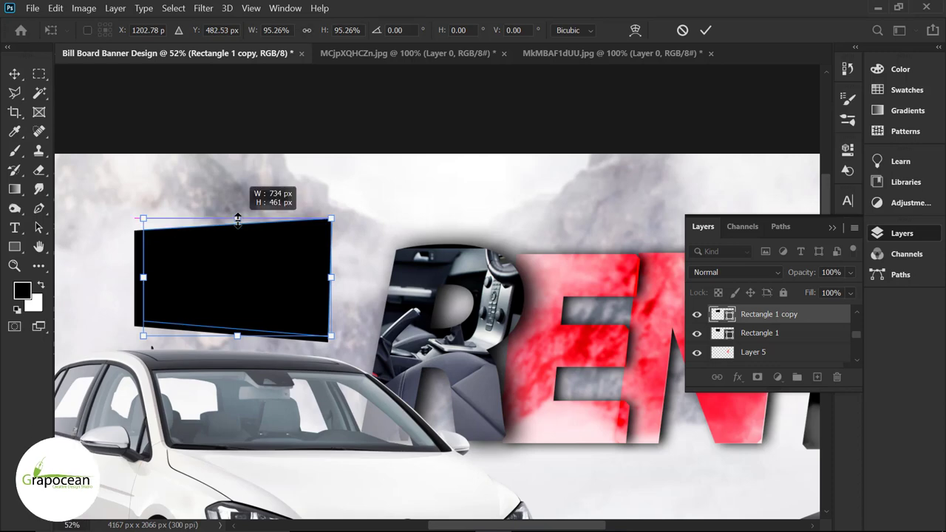
pyautogui.moveTo(237, 336); pyautogui.dragTo(238, 344)
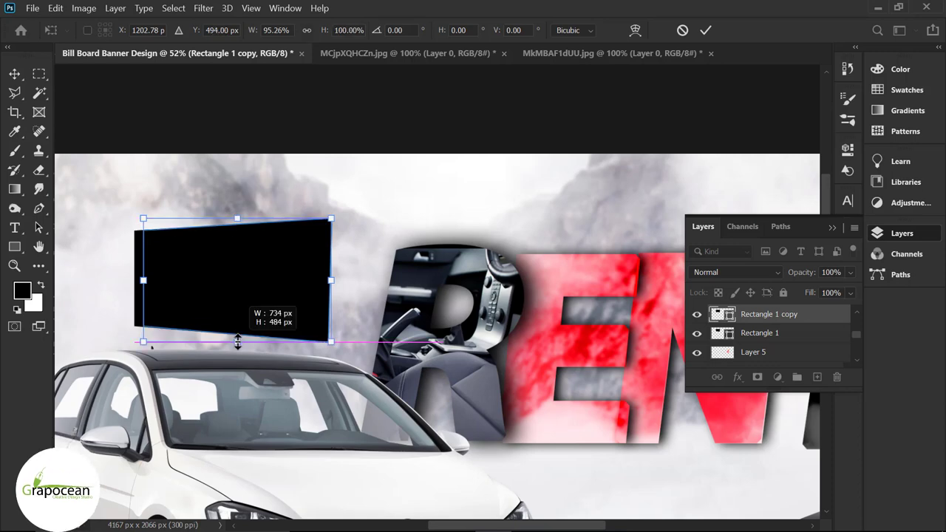
pyautogui.scroll(2, 175, 256)
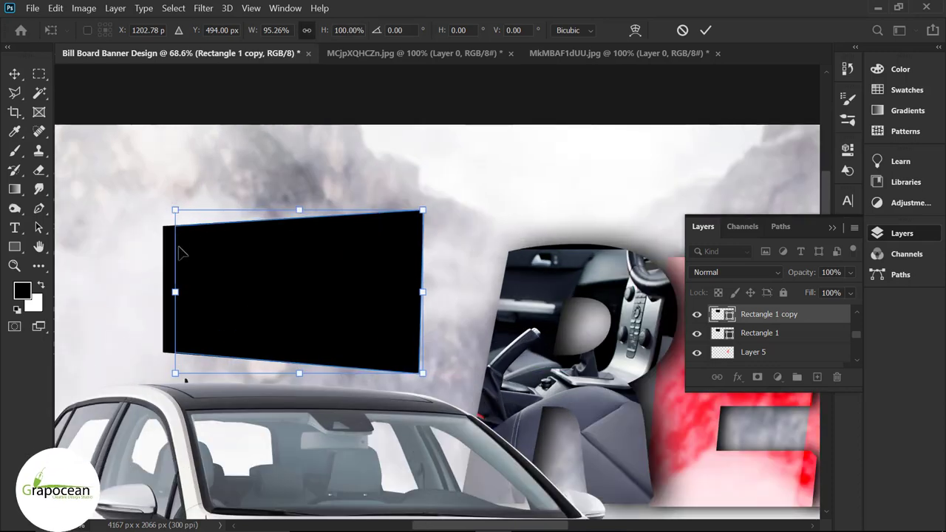
pyautogui.moveTo(175, 292); pyautogui.dragTo(168, 292)
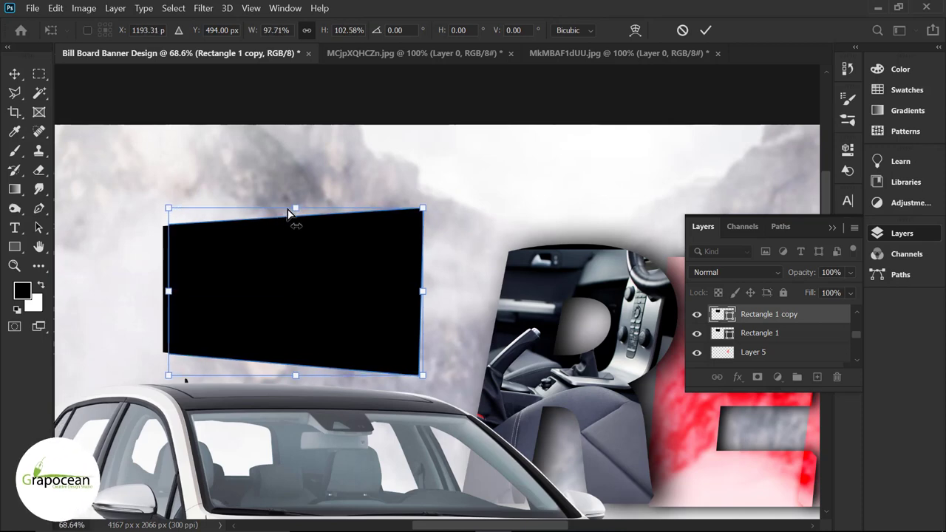
pyautogui.moveTo(169, 209); pyautogui.dragTo(171, 222)
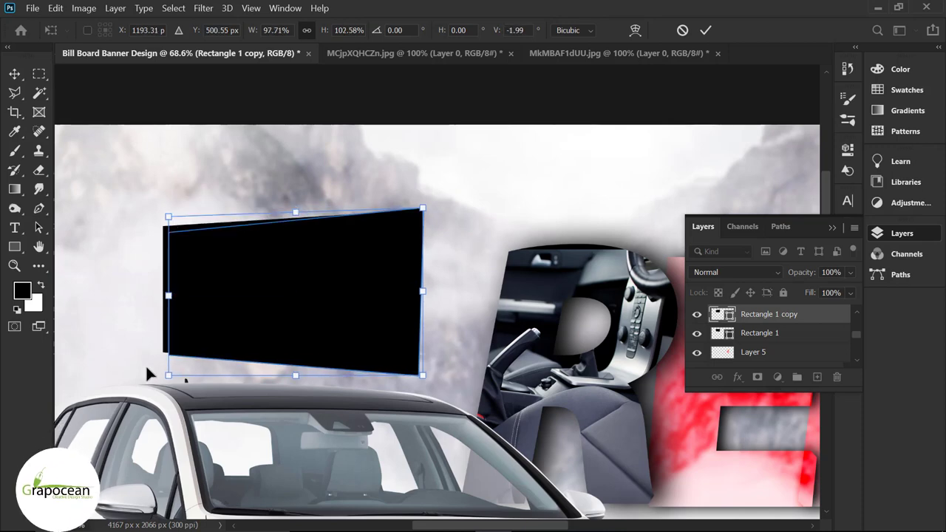
pyautogui.moveTo(172, 376); pyautogui.dragTo(171, 369)
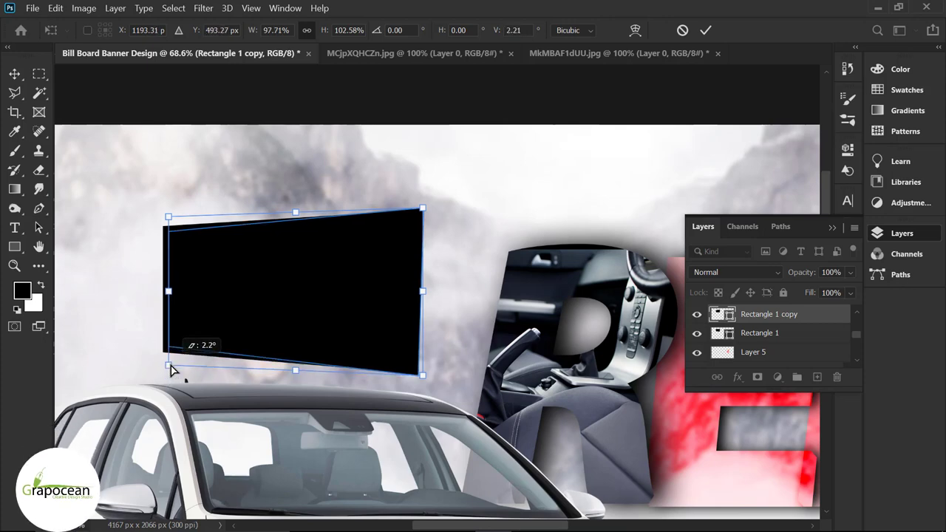
pyautogui.press('Return')
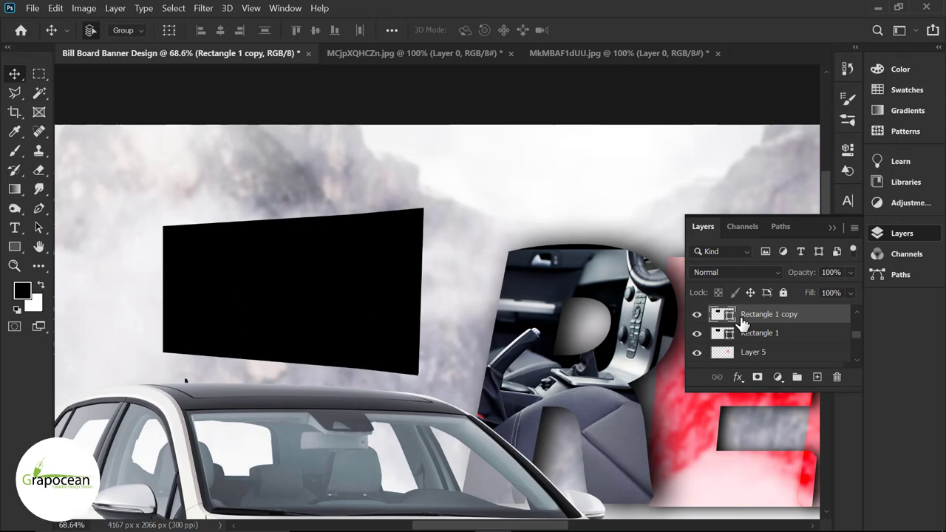
# Mask Rectangle 1 with the copy's inverted shape, hollowing out the panel's centre.
pyautogui.keyDown('ctrl'); pyautogui.click(723, 334); pyautogui.keyUp('ctrl')
pyautogui.scroll(1, 723, 334)
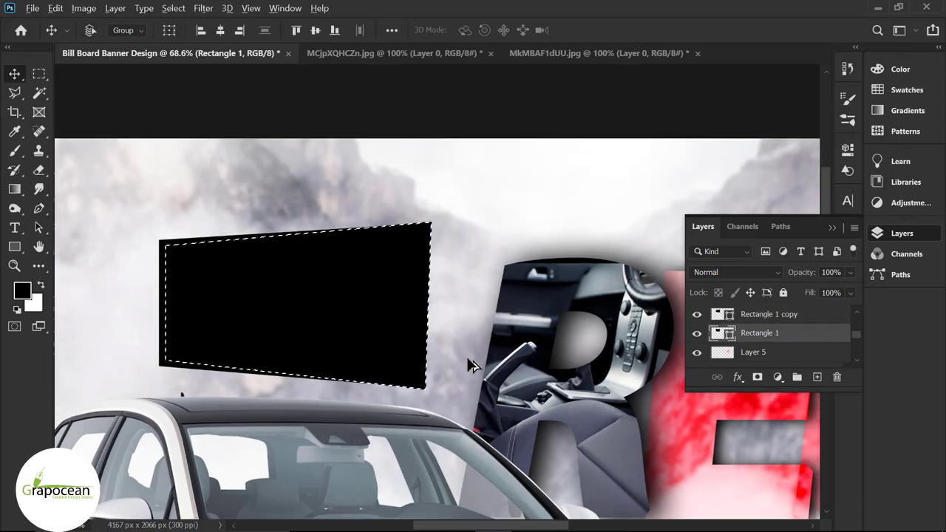
pyautogui.keyDown('alt'); pyautogui.scroll(-2, 466, 357); pyautogui.keyUp('alt')
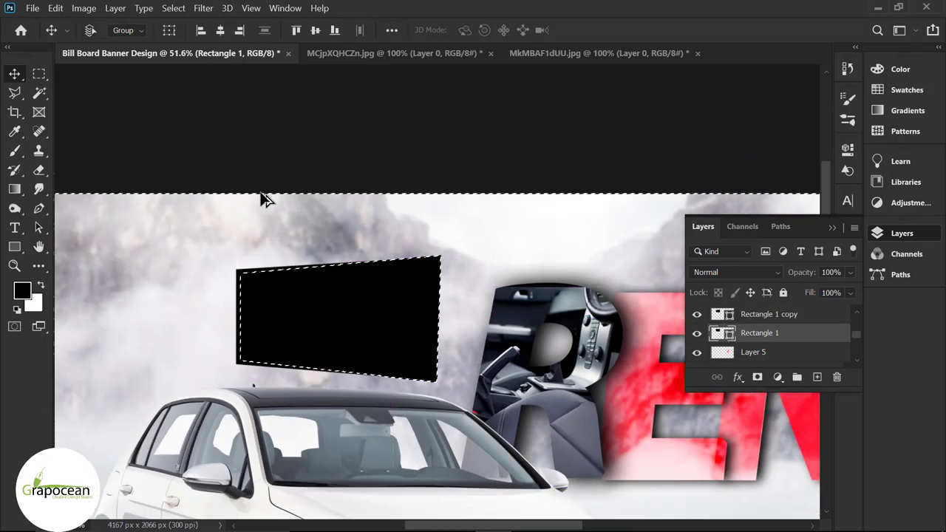
pyautogui.keyDown('alt'); pyautogui.scroll(-2, 259, 196); pyautogui.keyUp('alt')
pyautogui.keyDown('alt'); pyautogui.scroll(2, 300, 215); pyautogui.keyUp('alt')
pyautogui.keyDown('alt'); pyautogui.scroll(3, 300, 215); pyautogui.keyUp('alt')
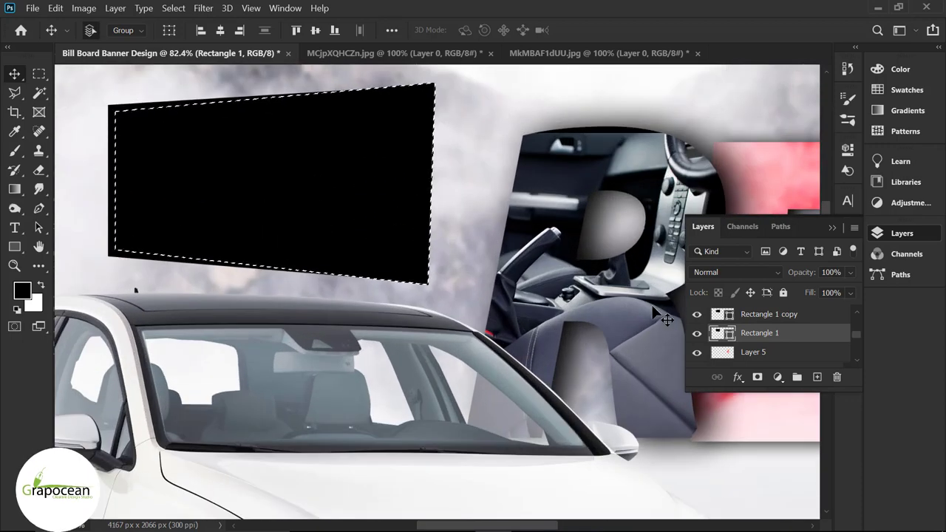
pyautogui.click(757, 377)
pyautogui.hotkey('ctrl', 'i')
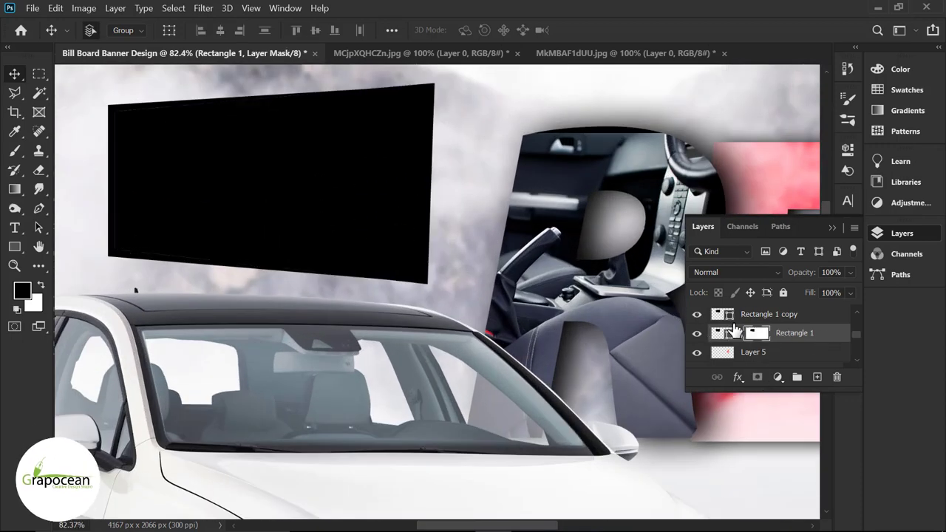
# Hide the Rectangle 1 copy layer.
pyautogui.click(696, 315)
pyautogui.keyDown('alt'); pyautogui.scroll(-3, 534, 377); pyautogui.keyUp('alt')
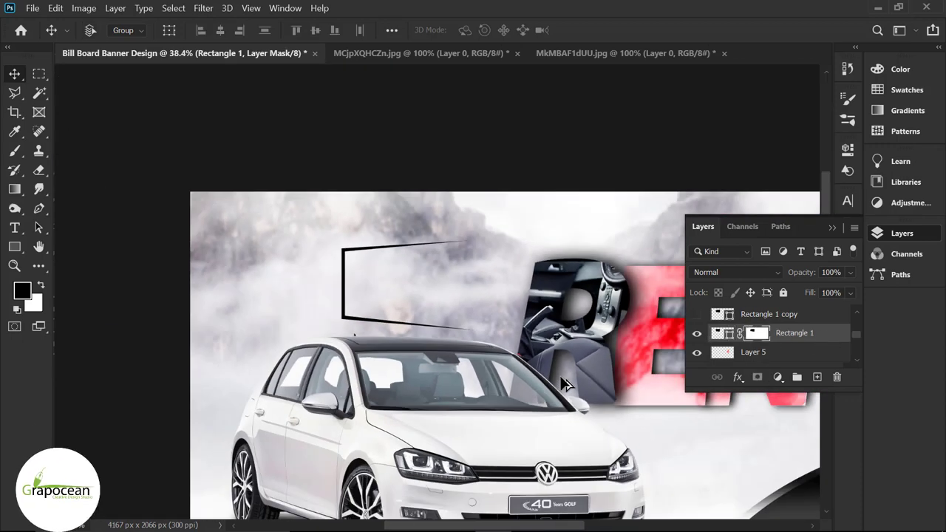
pyautogui.keyDown('alt'); pyautogui.scroll(-2, 604, 395); pyautogui.keyUp('alt')
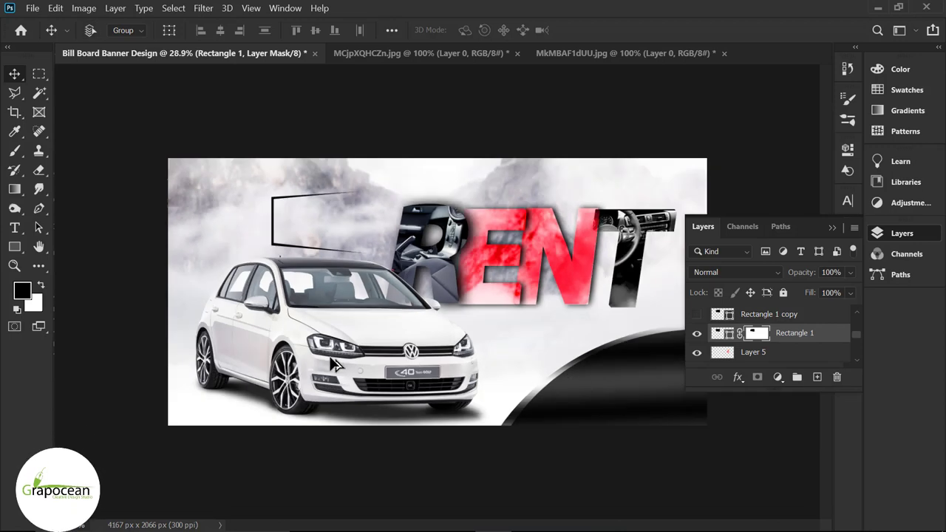
pyautogui.keyDown('alt'); pyautogui.scroll(2, 333, 362); pyautogui.keyUp('alt')
pyautogui.click(15, 227)
pyautogui.keyDown('alt'); pyautogui.scroll(1, 164, 232); pyautogui.keyUp('alt')
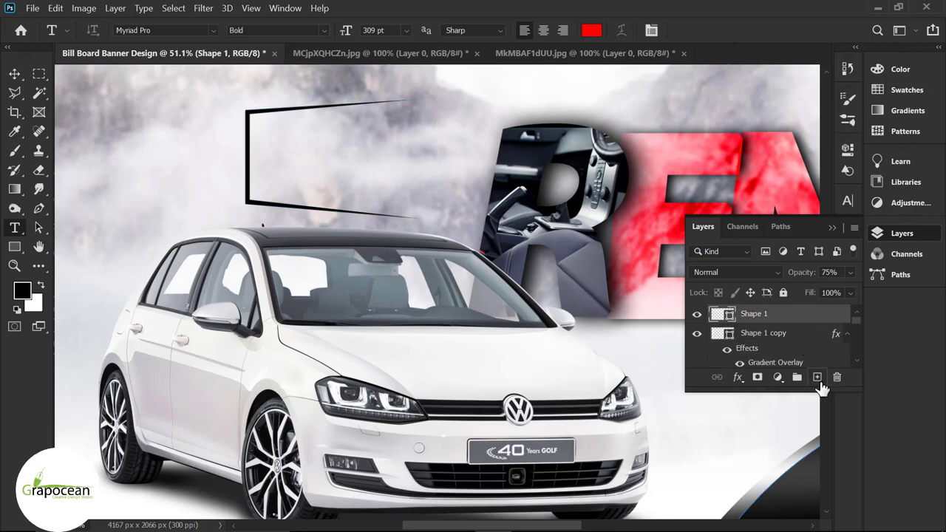
# Type red '$100' in a new text box inside the slanted frame.
pyautogui.click(818, 379)
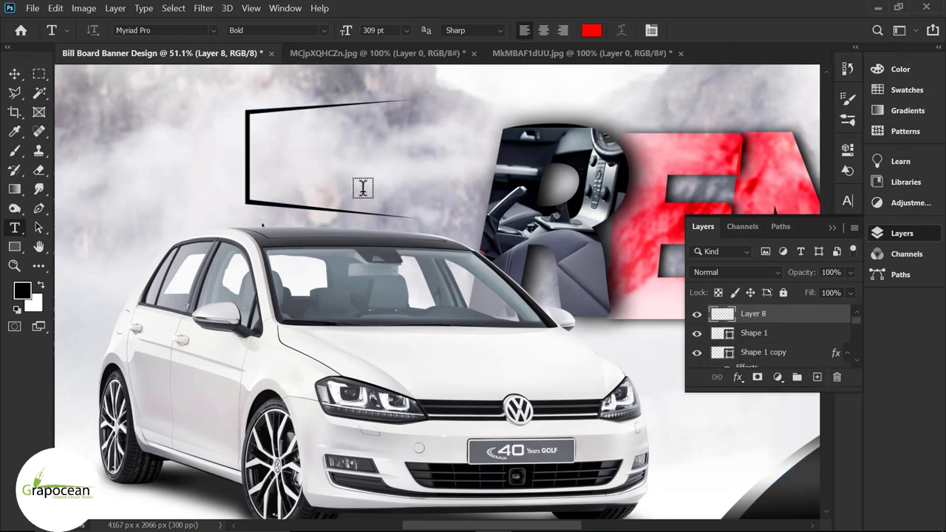
pyautogui.click(363, 188)
pyautogui.press('BackSpace')
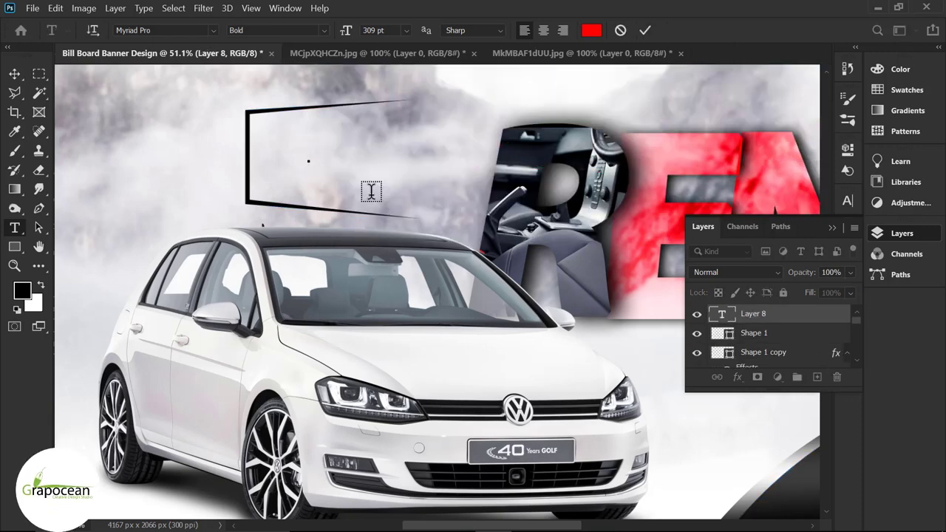
pyautogui.write('100')
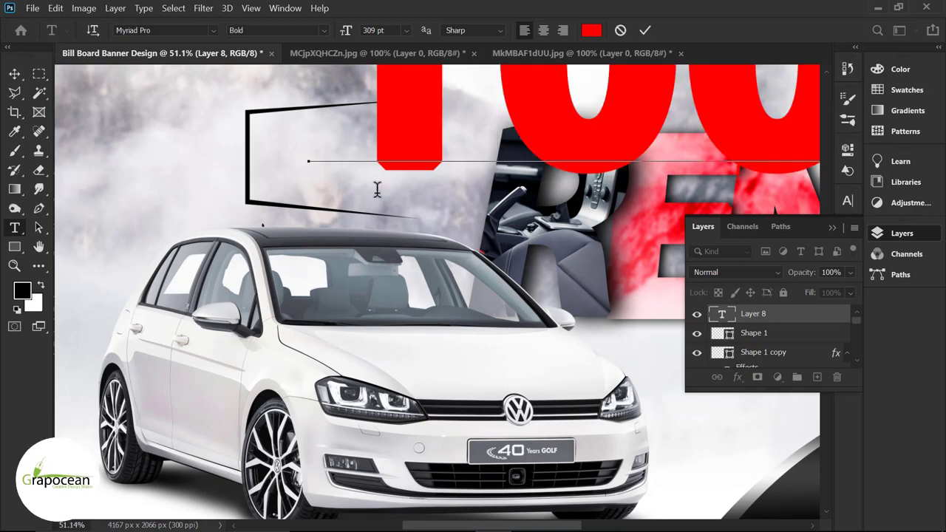
pyautogui.scroll(1, 384, 119)
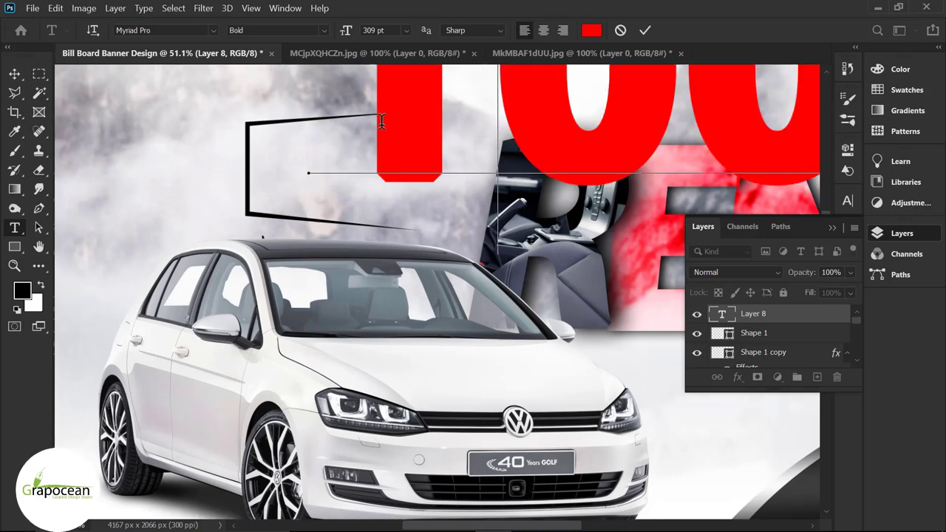
pyautogui.write('$')
# Shrink the $100 text to 56 pt and shift it left to fit the frame.
pyautogui.scroll(-2, 295, 274)
pyautogui.scroll(-2, 296, 273)
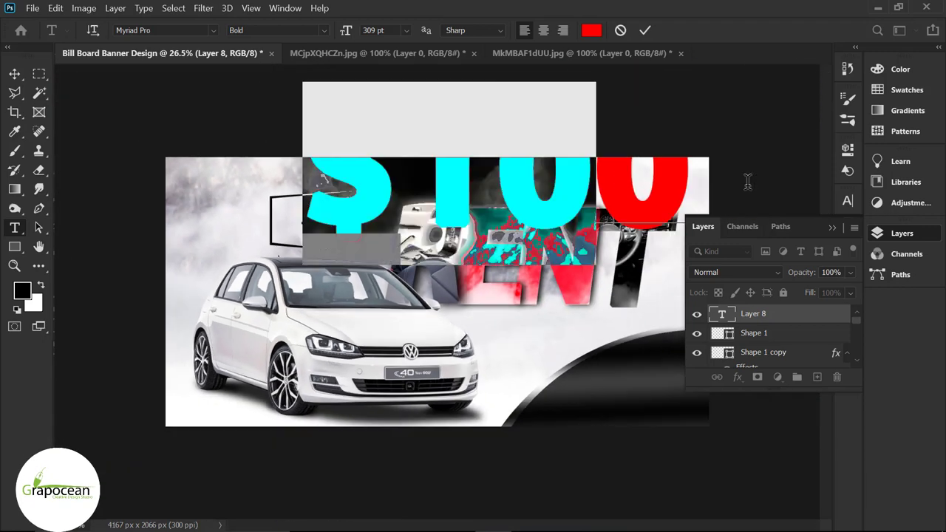
pyautogui.moveTo(344, 30)
pyautogui.mouseDown()
pyautogui.moveTo(151, 55)
pyautogui.moveTo(162, 59)
pyautogui.mouseUp()
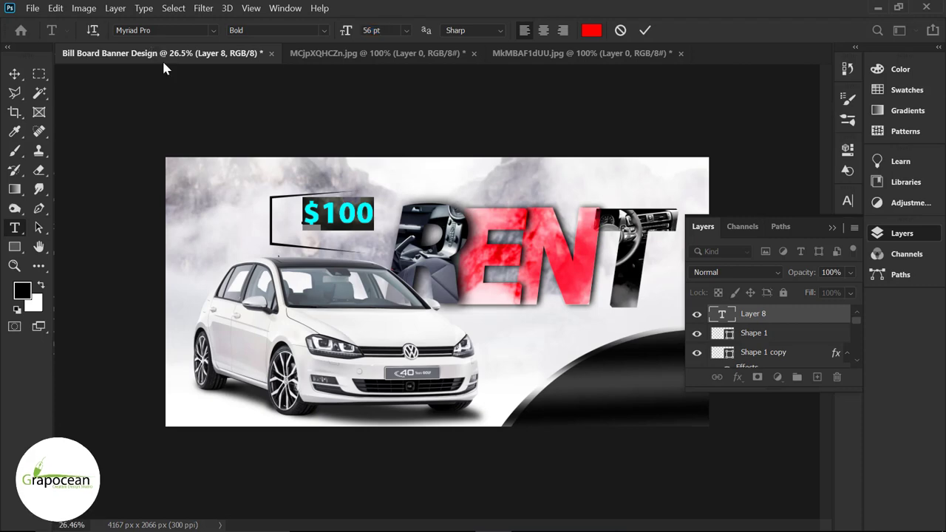
pyautogui.click(14, 74)
pyautogui.moveTo(332, 215); pyautogui.dragTo(313, 216)
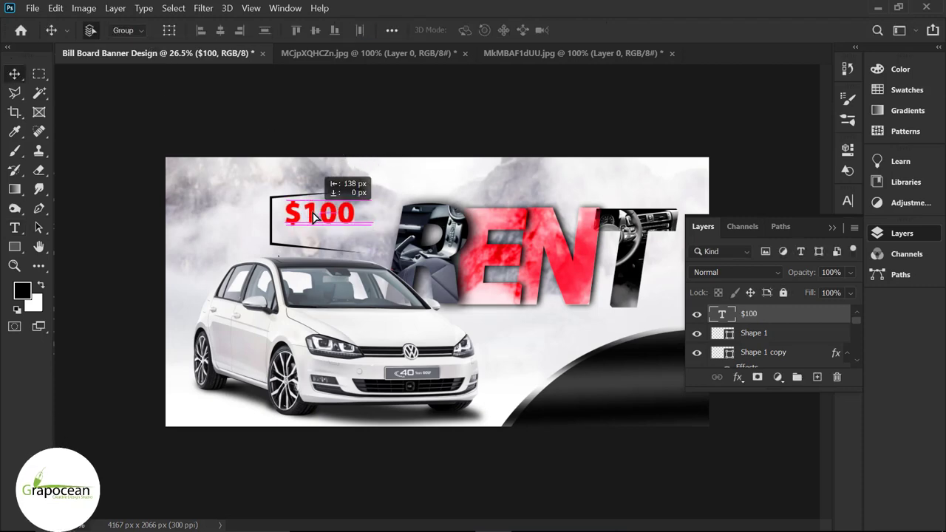
pyautogui.scroll(3, 325, 219)
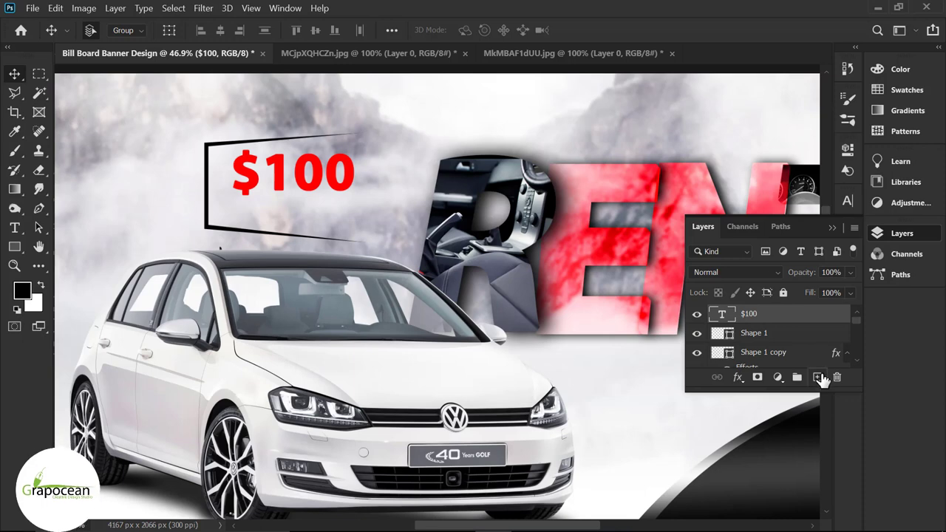
# Add a 'NEW' text layer and move it just below the $100 price.
pyautogui.click(817, 378)
pyautogui.click(14, 228)
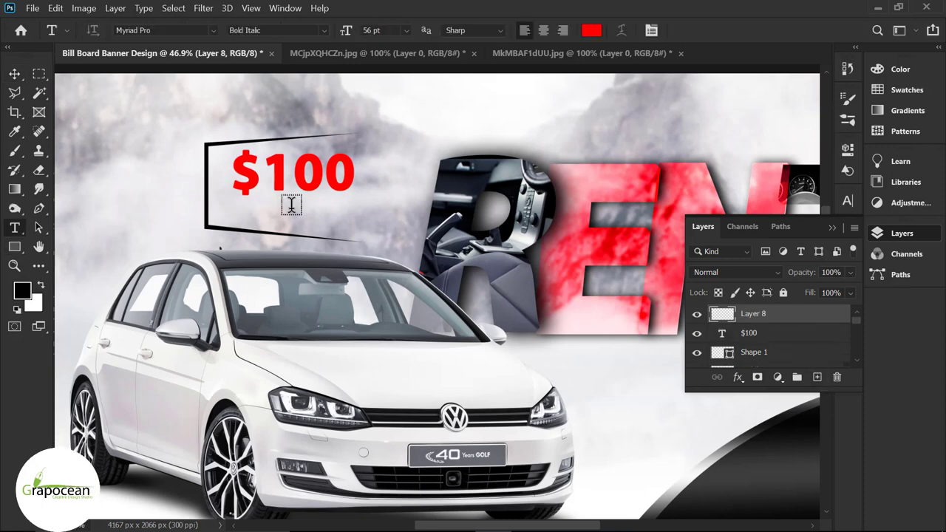
pyautogui.click(344, 226)
pyautogui.write('n')
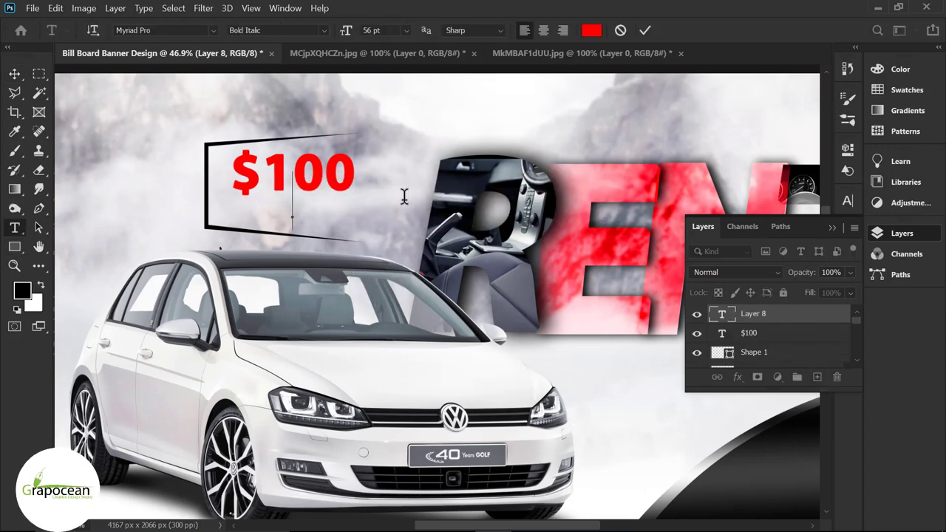
pyautogui.write('E')
pyautogui.write('NEW')
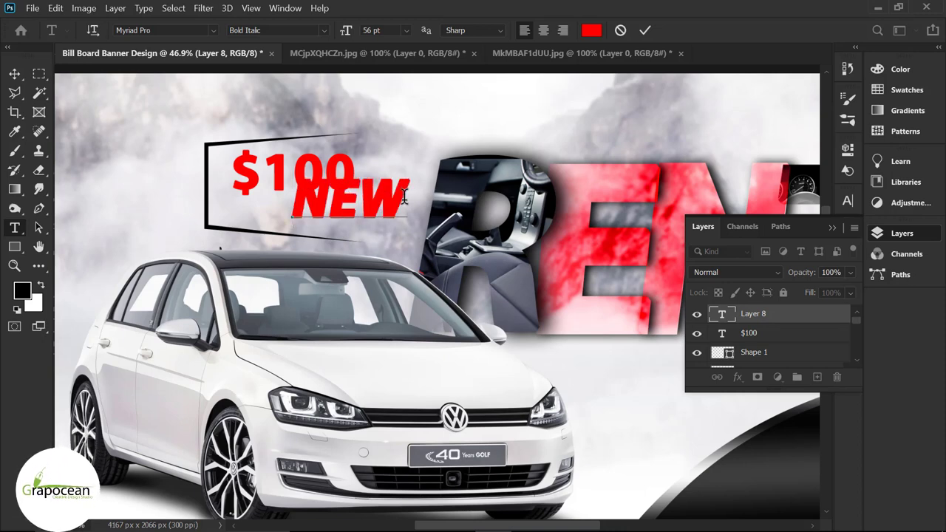
pyautogui.click(15, 73)
pyautogui.moveTo(384, 225); pyautogui.dragTo(356, 243)
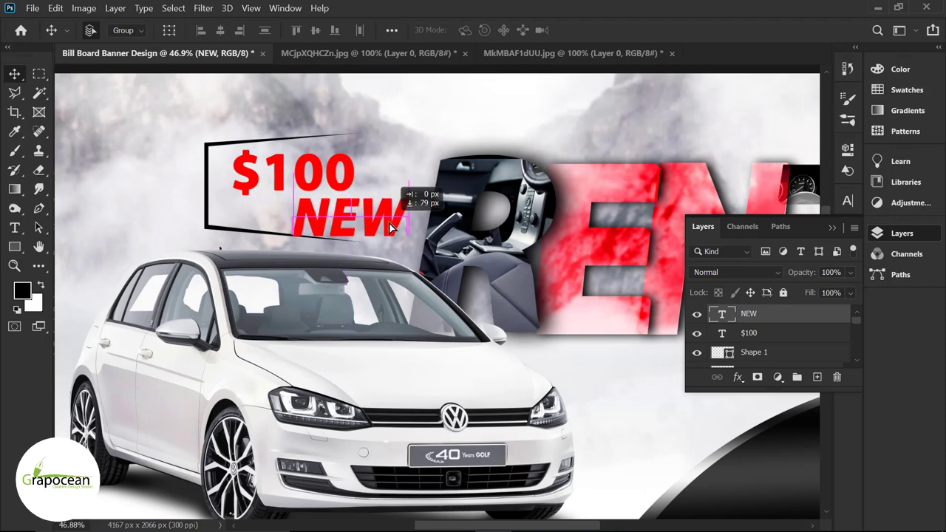
# Make NEW 50 pt and black (#000000), then nudge it into place under $100.
pyautogui.click(15, 228)
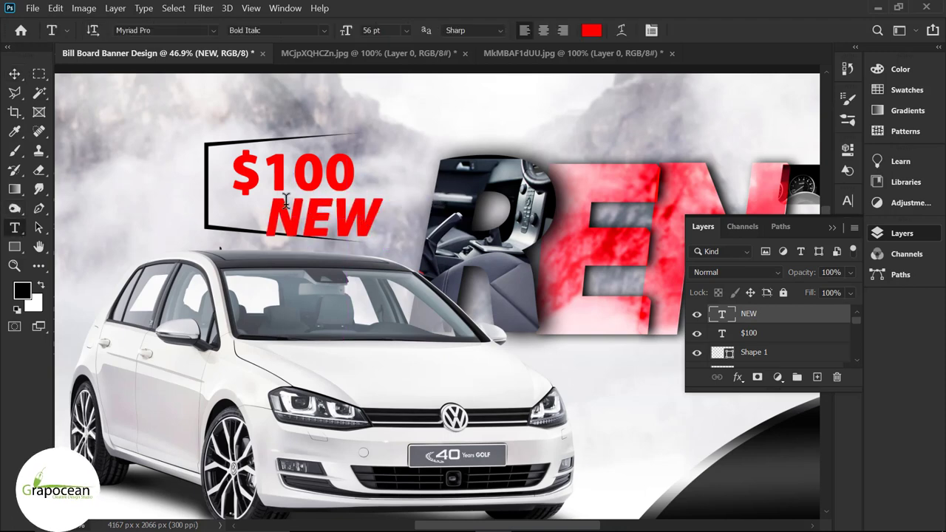
pyautogui.moveTo(287, 201); pyautogui.dragTo(404, 208)
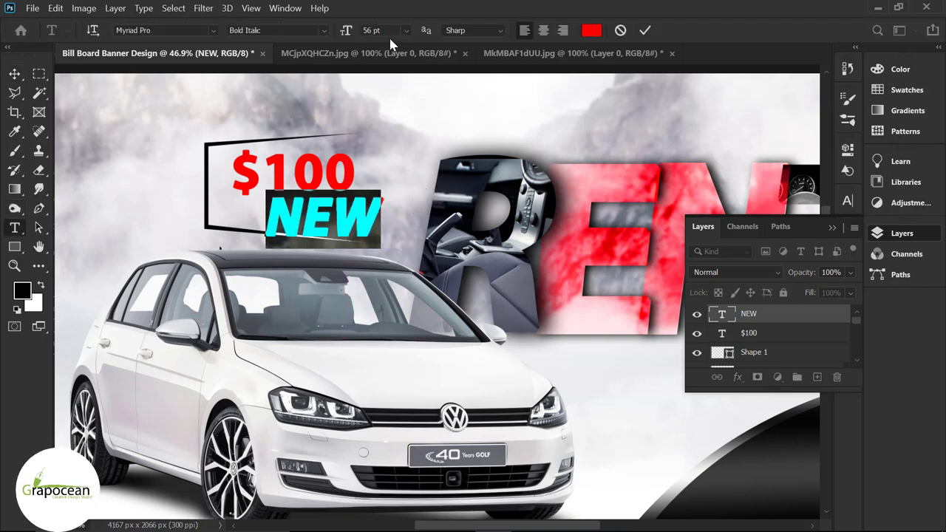
pyautogui.write('50')
pyautogui.press('Return')
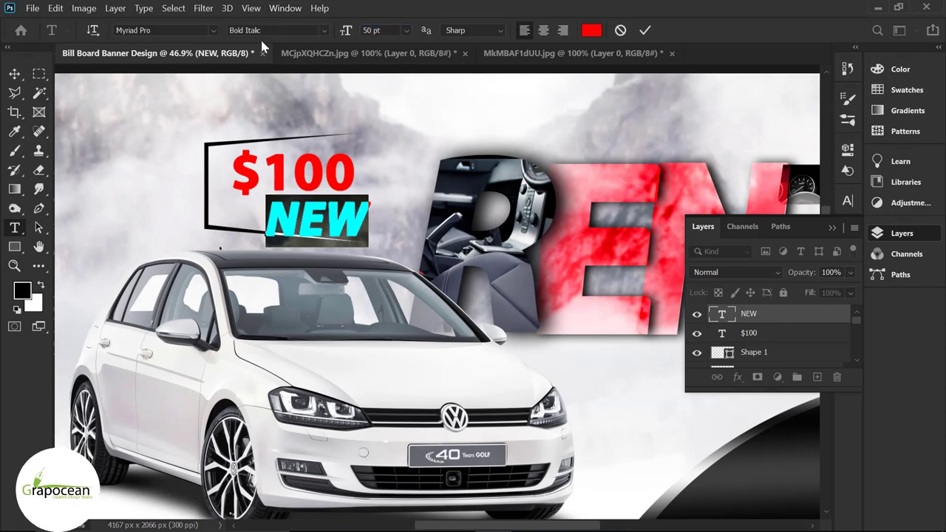
pyautogui.click(591, 30)
pyautogui.write('000000')
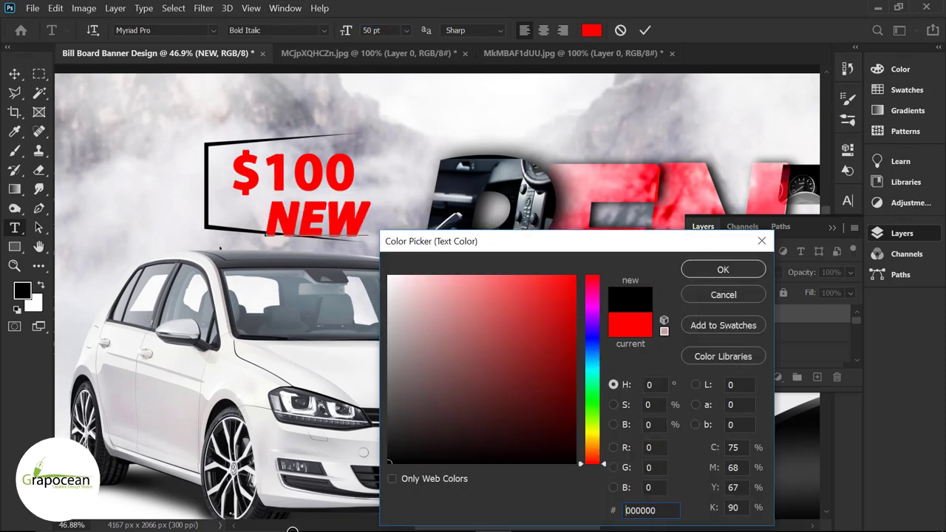
pyautogui.click(723, 269)
pyautogui.click(15, 73)
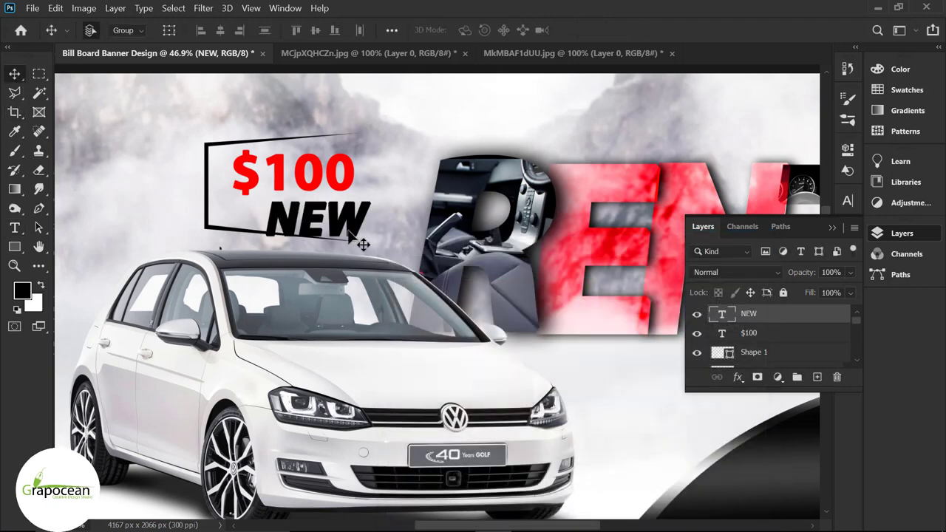
pyautogui.click(848, 200)
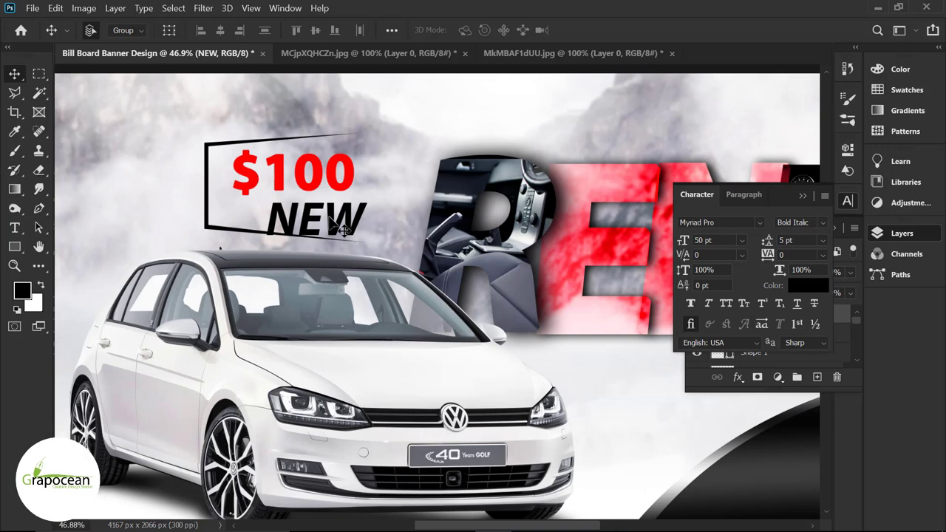
pyautogui.moveTo(475, 269); pyautogui.dragTo(490, 261)
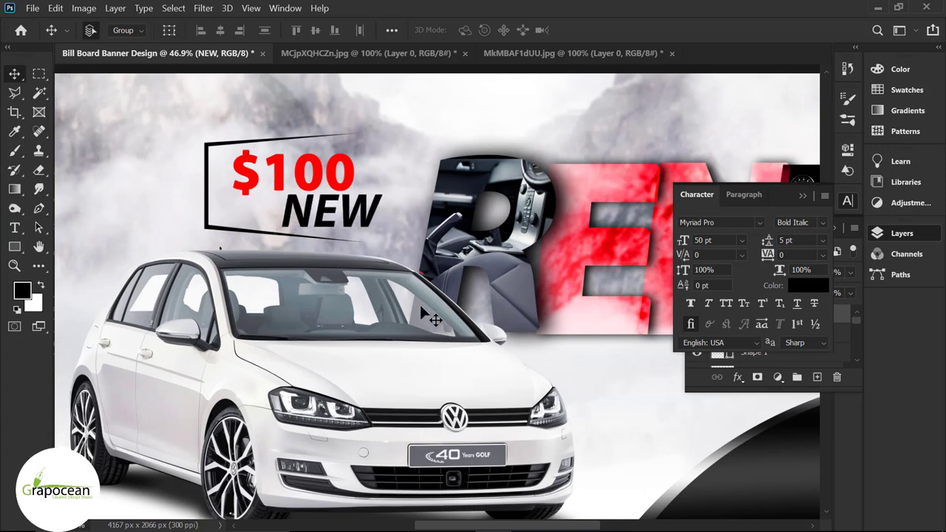
pyautogui.hotkey('ctrl', '0')
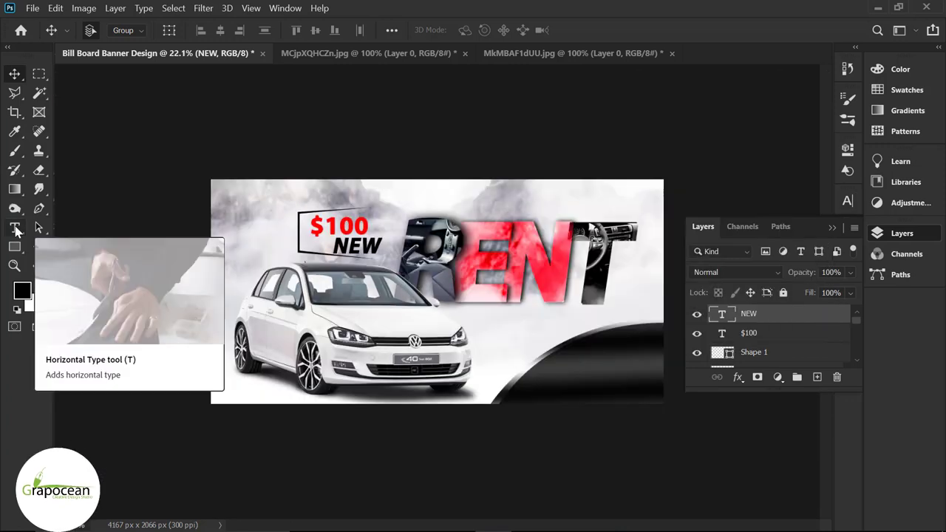
# Type the line 'CALL US- 111 222 333' along the banner's top edge.
pyautogui.click(15, 228)
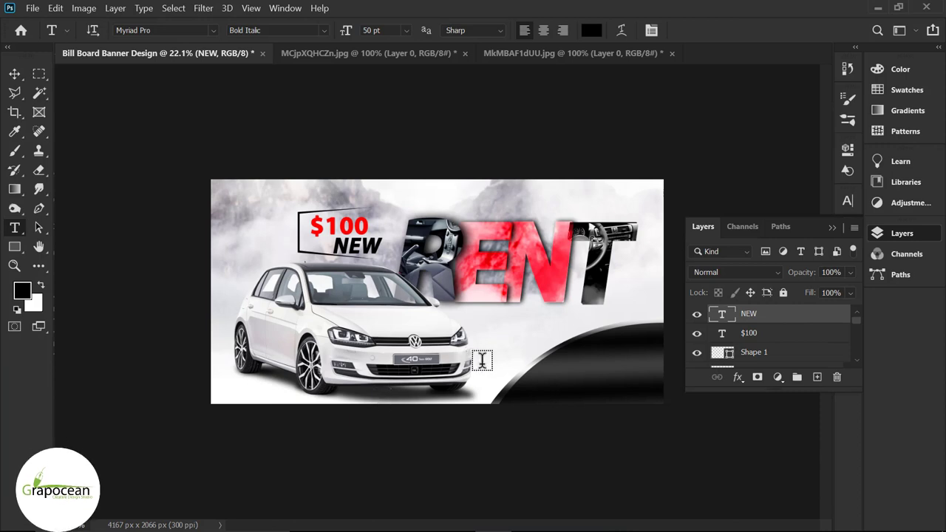
pyautogui.click(506, 192)
pyautogui.write('CA')
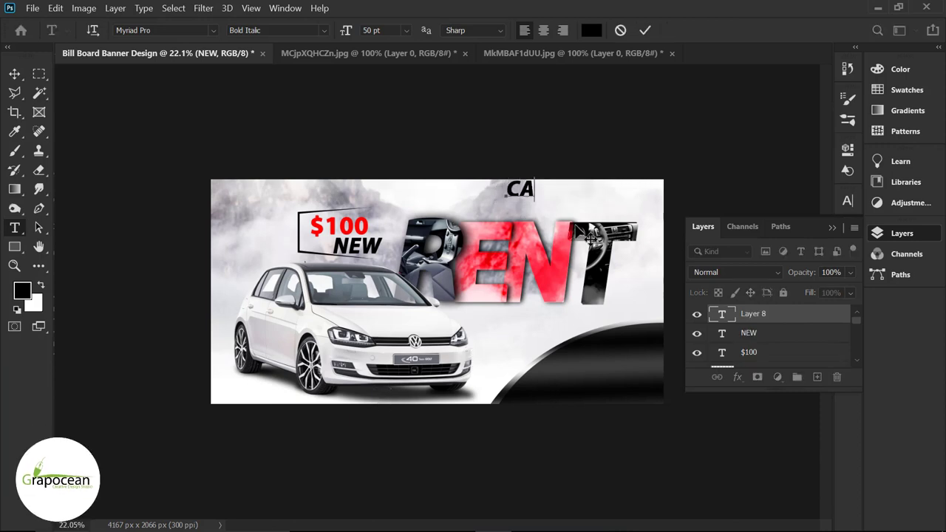
pyautogui.write('LL US-')
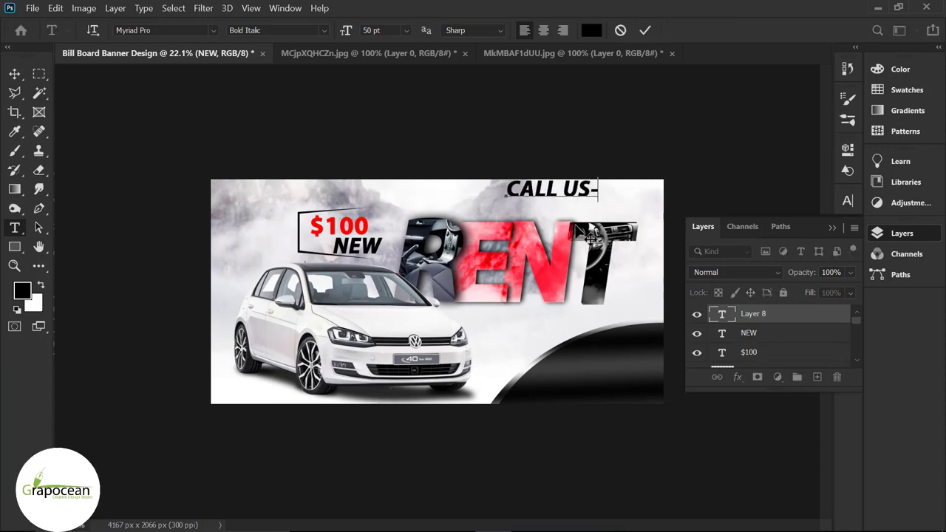
pyautogui.click(14, 73)
pyautogui.moveTo(530, 195); pyautogui.dragTo(474, 203)
pyautogui.press('t')
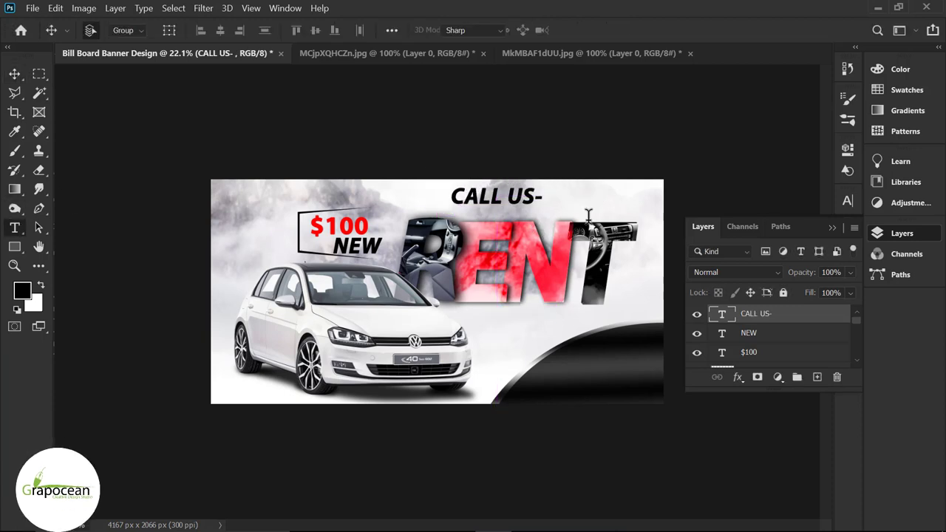
pyautogui.click(543, 197)
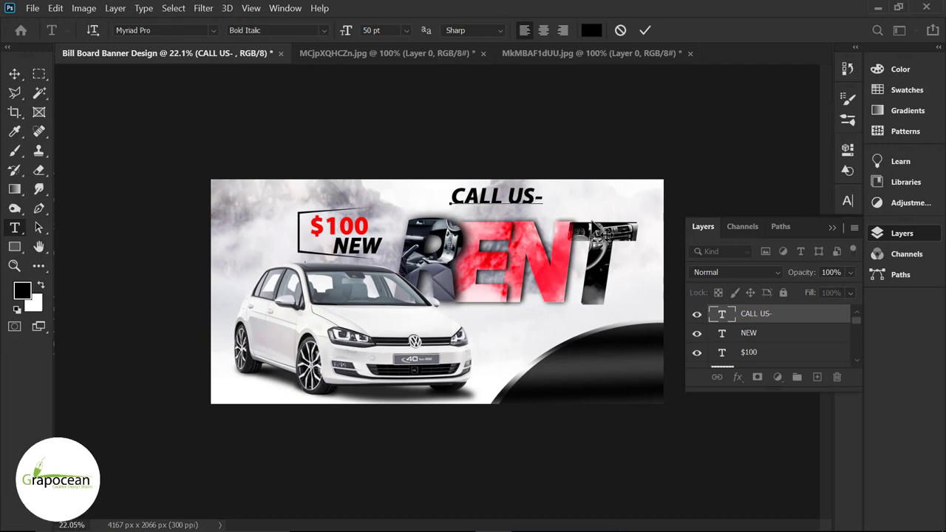
pyautogui.write('111 222')
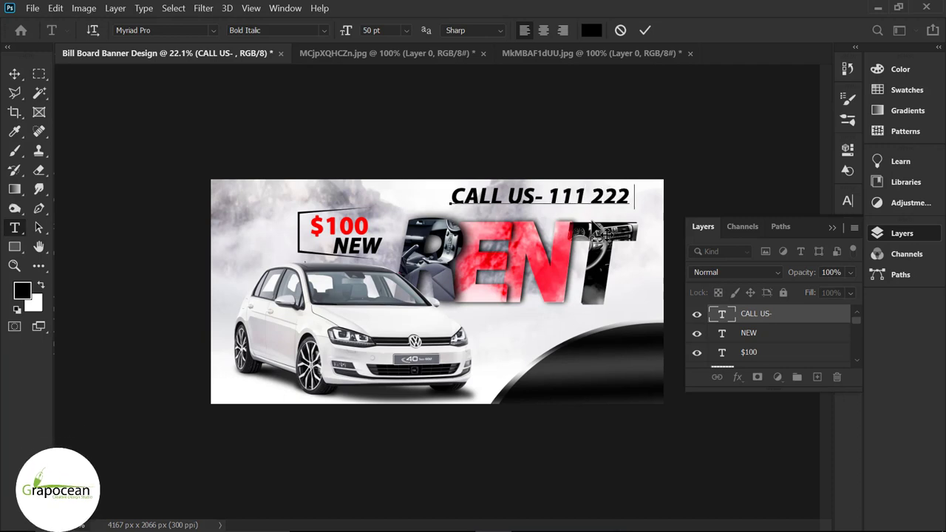
pyautogui.write(' 333')
pyautogui.click(15, 74)
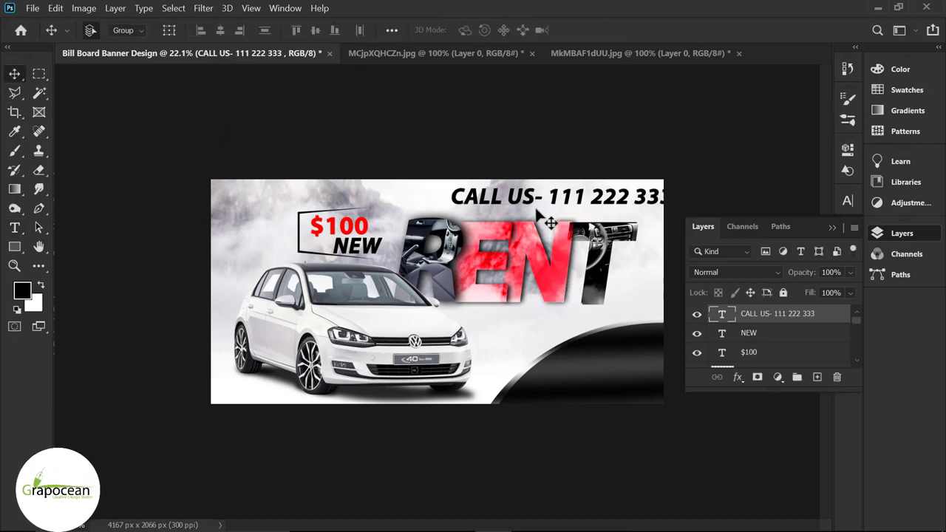
pyautogui.moveTo(551, 196); pyautogui.dragTo(534, 196)
# Colour the call-us line with the $100 red, size it 24 pt, and move it top-right.
pyautogui.click(18, 229)
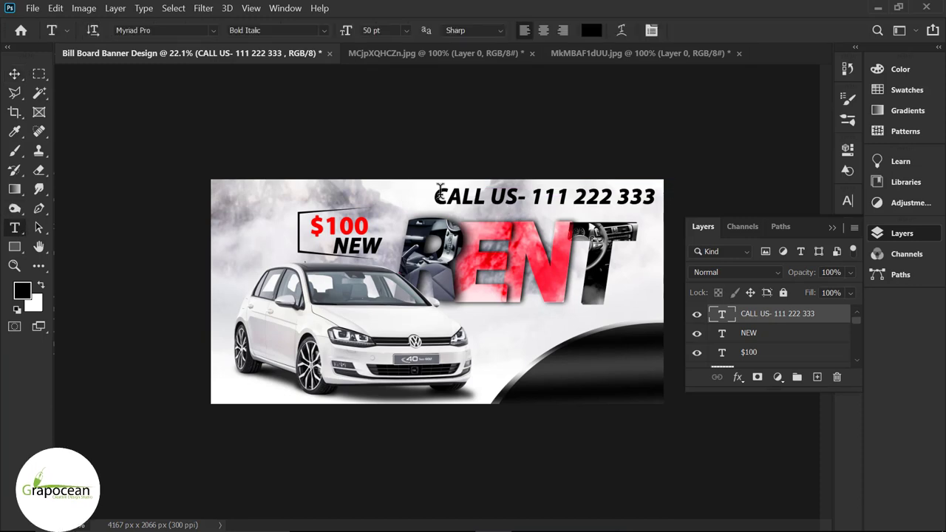
pyautogui.moveTo(436, 196); pyautogui.dragTo(665, 200)
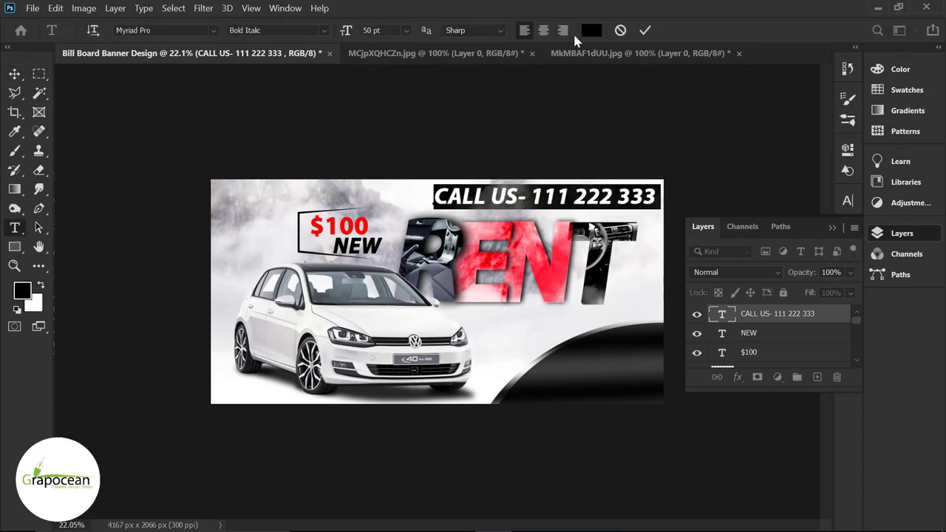
pyautogui.click(591, 29)
pyautogui.moveTo(531, 230); pyautogui.dragTo(371, 229)
pyautogui.write('ffffff')
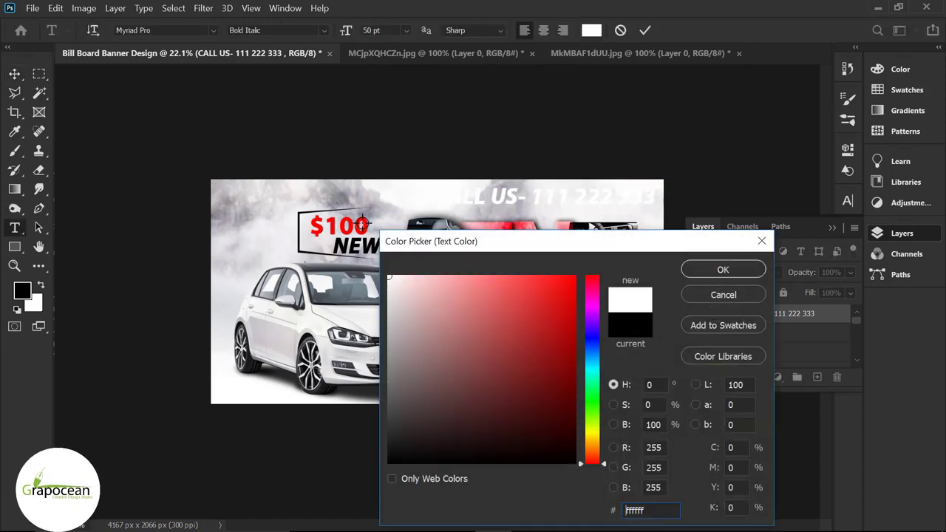
pyautogui.click(362, 222)
pyautogui.click(738, 272)
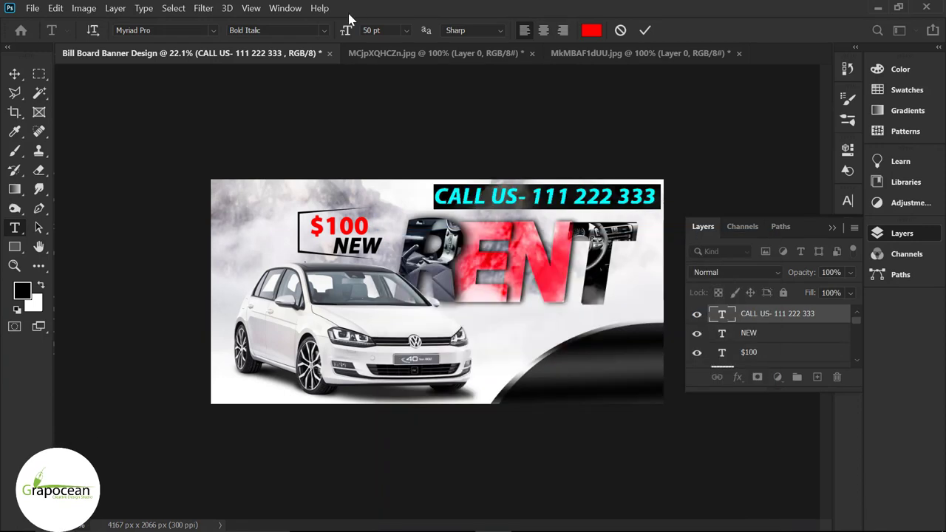
pyautogui.moveTo(346, 34); pyautogui.dragTo(3, 83)
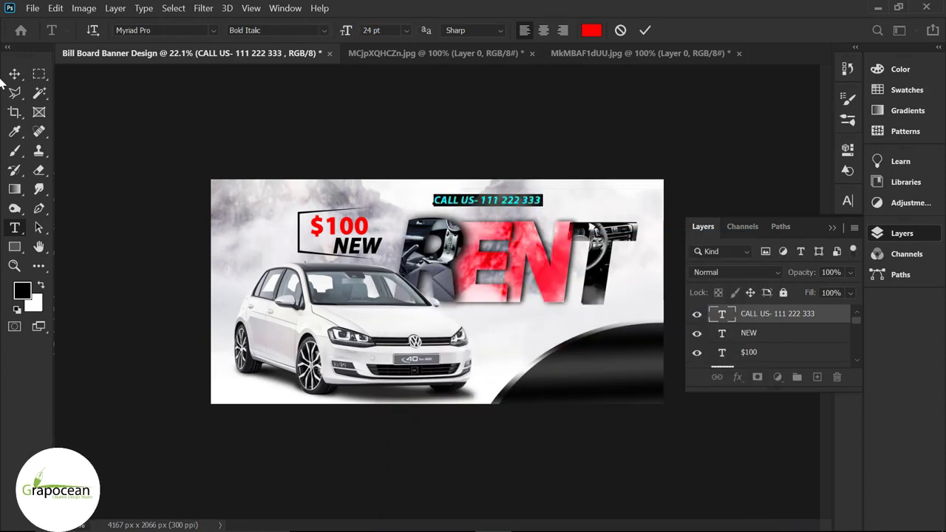
pyautogui.click(14, 74)
pyautogui.moveTo(540, 205); pyautogui.dragTo(650, 166)
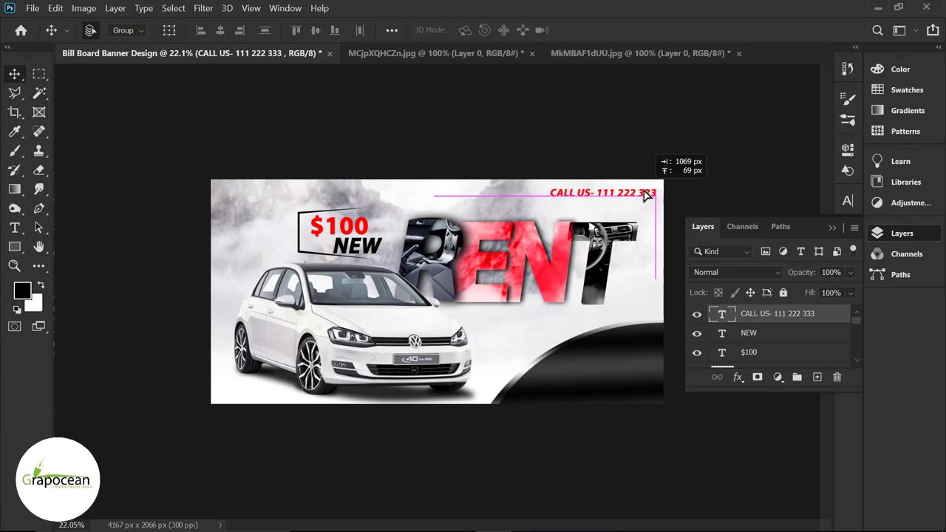
pyautogui.scroll(-1, 595, 393)
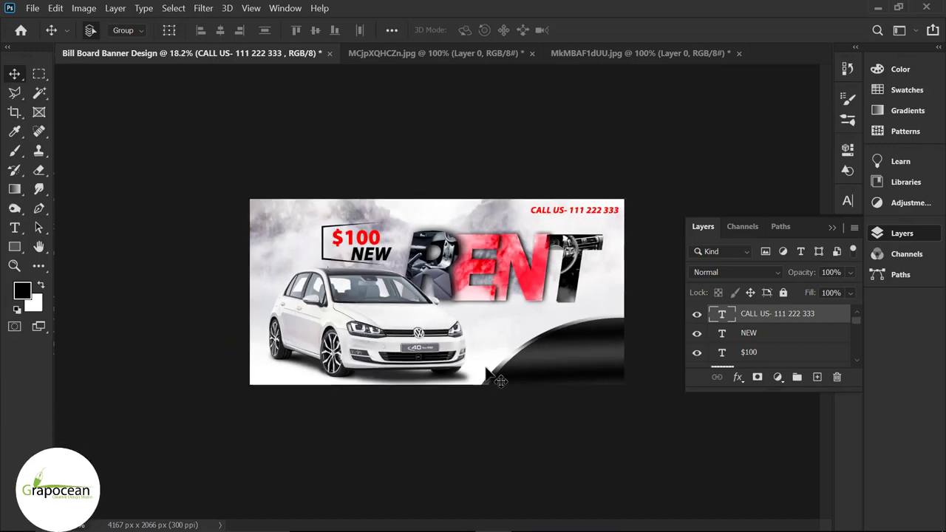
pyautogui.scroll(-1, 509, 392)
pyautogui.scroll(1, 547, 385)
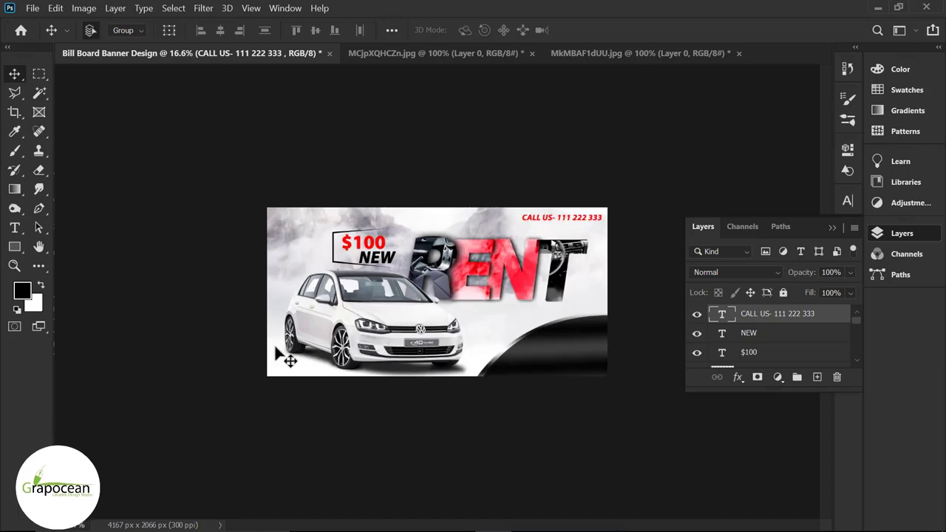
pyautogui.click(17, 228)
pyautogui.click(533, 367)
pyautogui.press('BackSpace')
pyautogui.write('www')
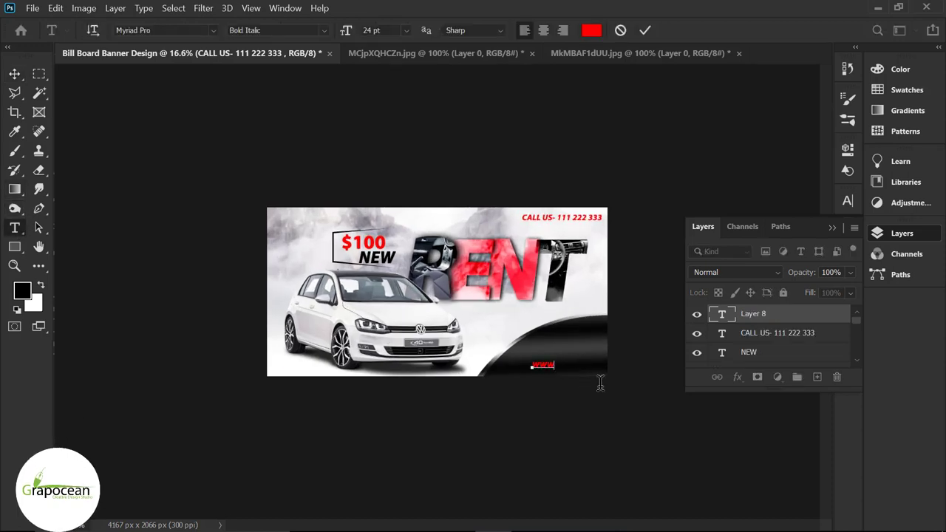
pyautogui.write('.GRAPOCEAN.C')
pyautogui.click(17, 74)
pyautogui.moveTo(583, 374); pyautogui.dragTo(551, 368)
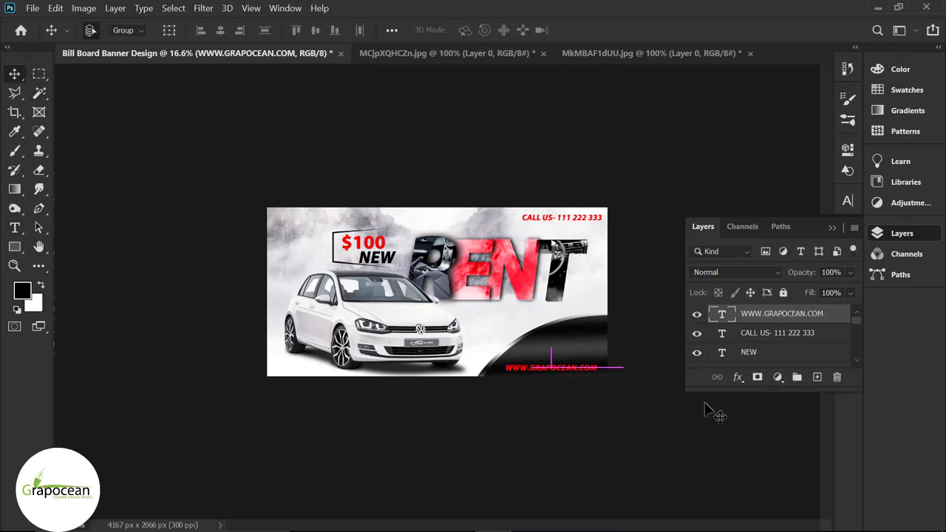
pyautogui.hotkey('ctrl', '0')
pyautogui.scroll(2, 249, 395)
pyautogui.scroll(-3, 271, 374)
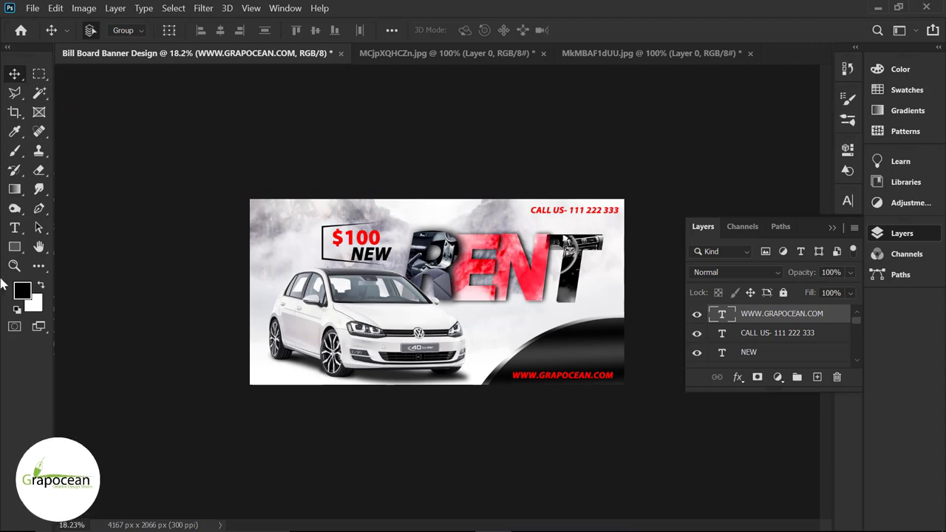
pyautogui.press('t')
pyautogui.click(552, 358)
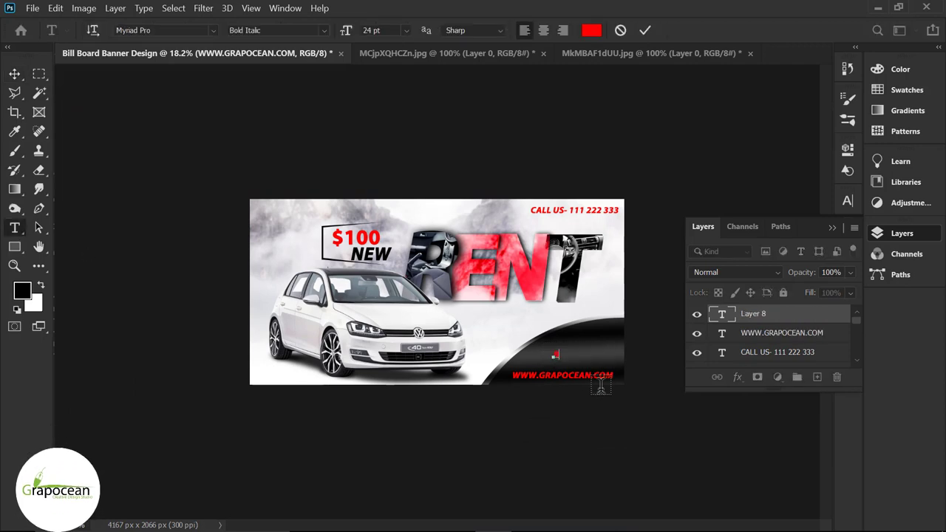
# Type 'BUY YOUR DESIGN' in white and place it above the website address.
pyautogui.write('BUY YOUR DESIGN')
pyautogui.moveTo(552, 354); pyautogui.dragTo(630, 354)
pyautogui.click(591, 30)
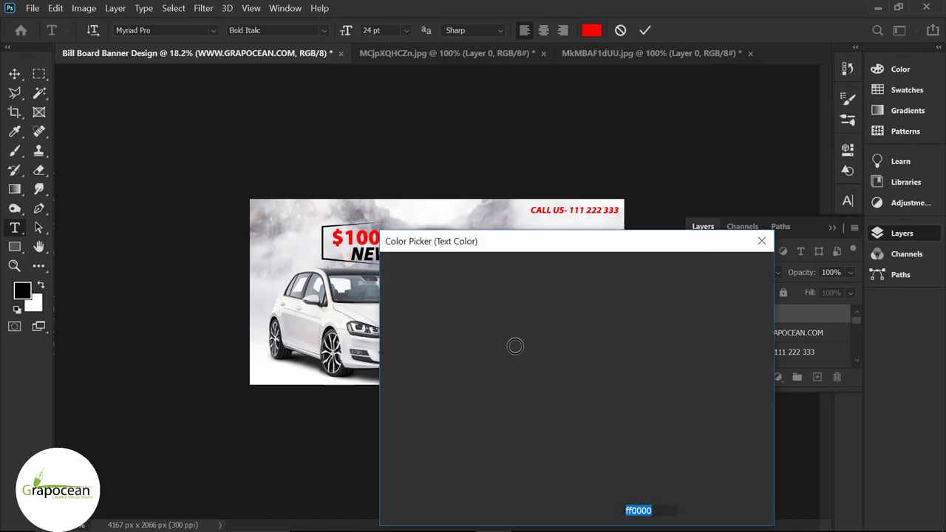
pyautogui.click(298, 205)
pyautogui.click(722, 272)
pyautogui.click(14, 74)
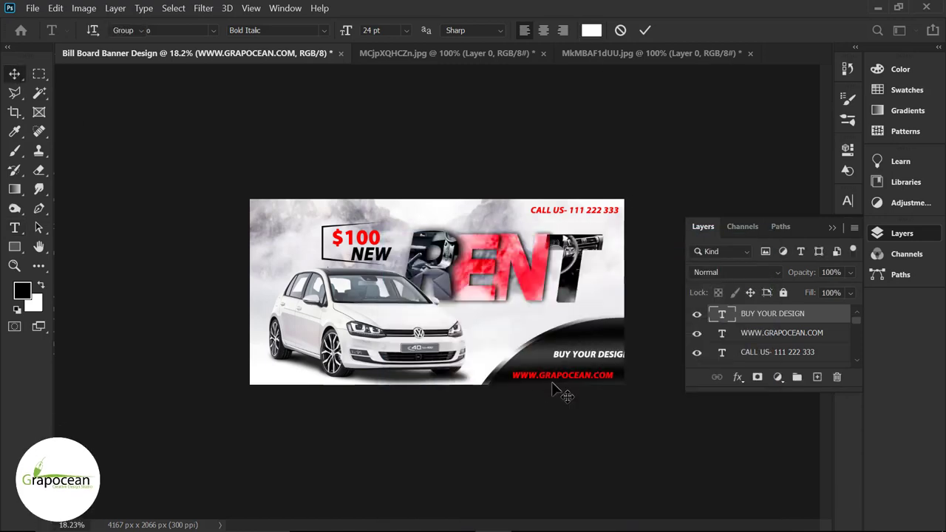
pyautogui.scroll(3, 668, 409)
pyautogui.moveTo(672, 408); pyautogui.dragTo(641, 398)
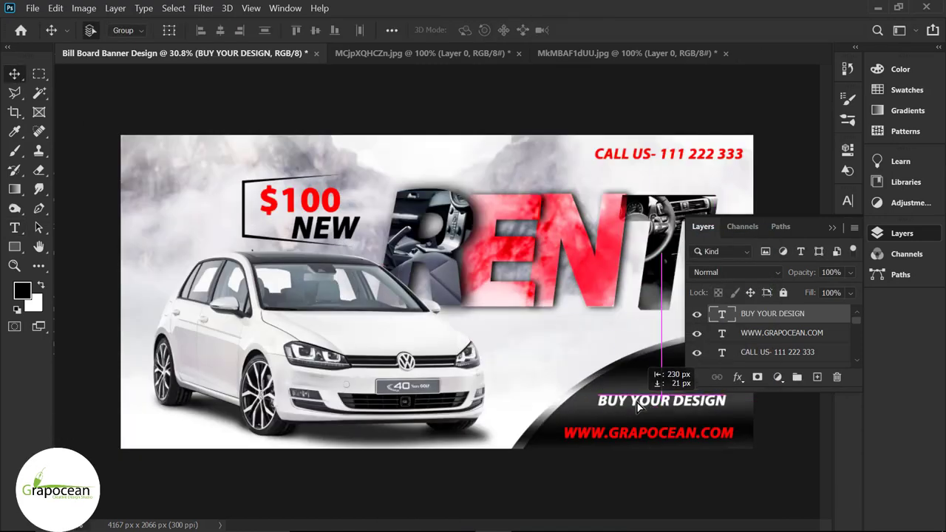
pyautogui.scroll(-3, 403, 458)
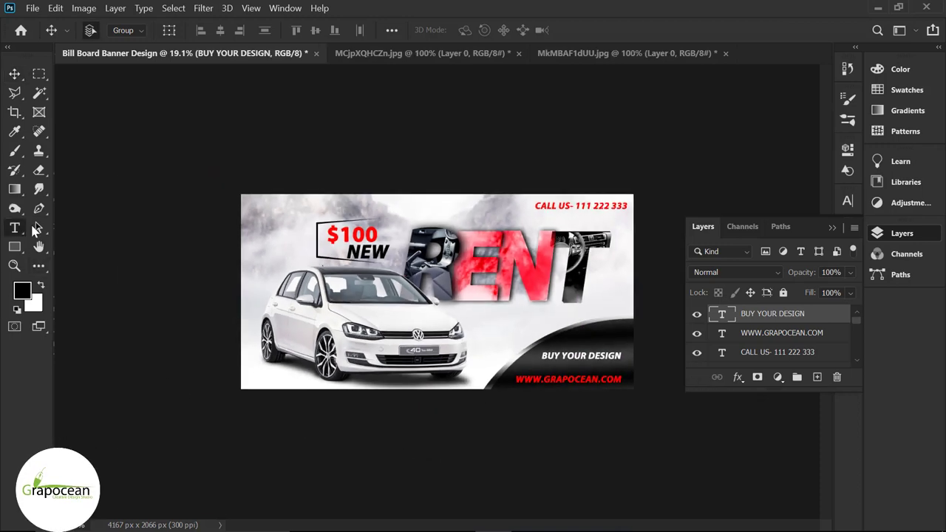
# Set BUY YOUR DESIGN to 37 pt Bold, non-italic, with adjusted line spacing.
pyautogui.click(31, 228)
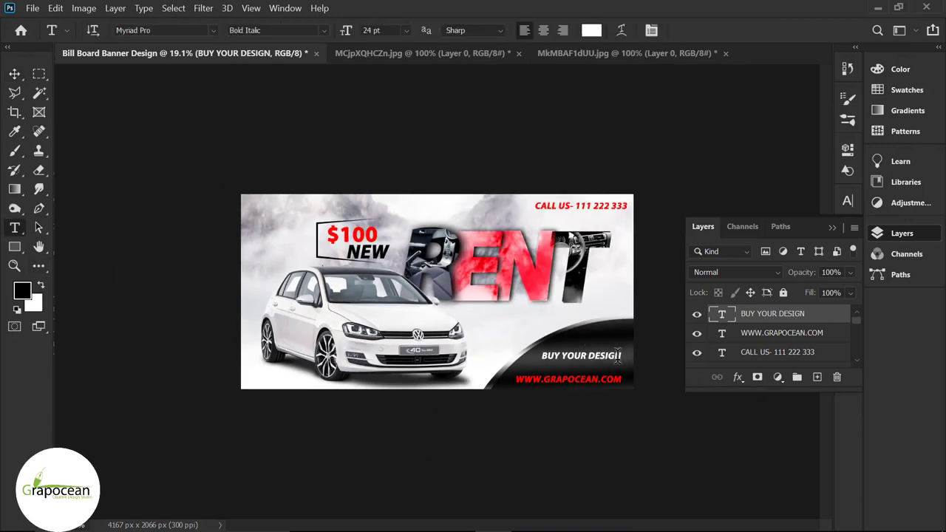
pyautogui.click(588, 355)
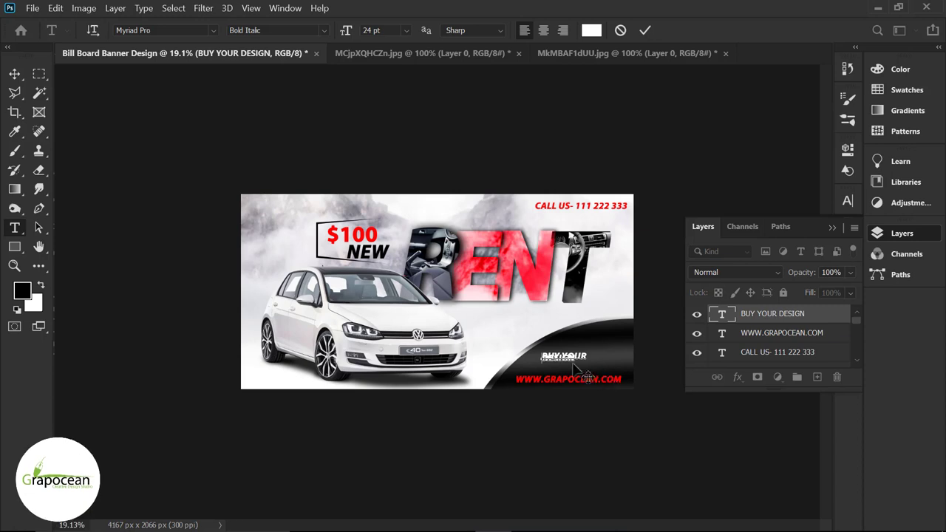
pyautogui.click(848, 202)
pyautogui.moveTo(766, 243); pyautogui.dragTo(786, 249)
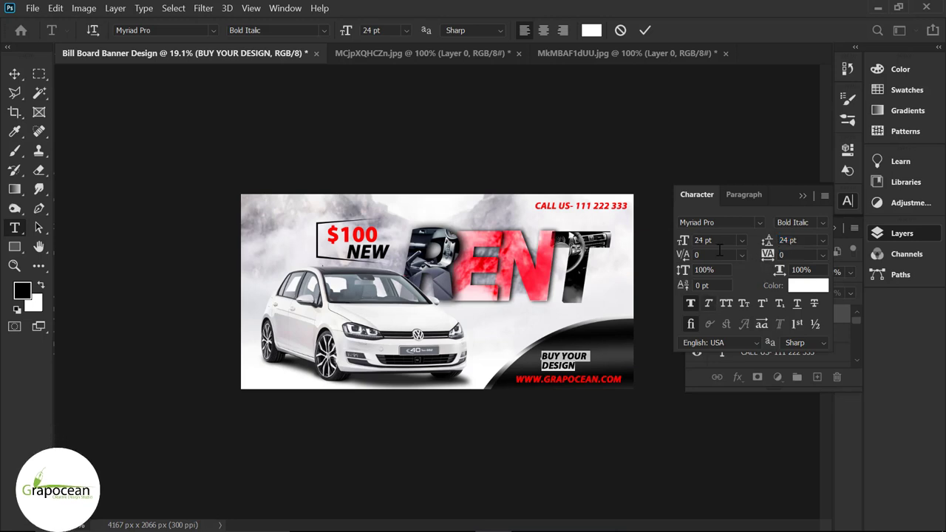
pyautogui.moveTo(685, 244); pyautogui.dragTo(688, 244)
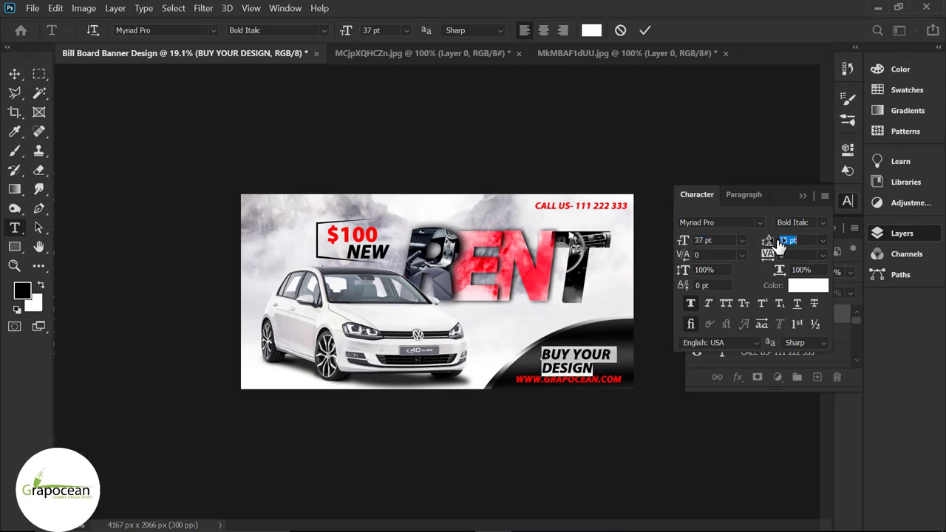
pyautogui.click(323, 30)
pyautogui.click(250, 68)
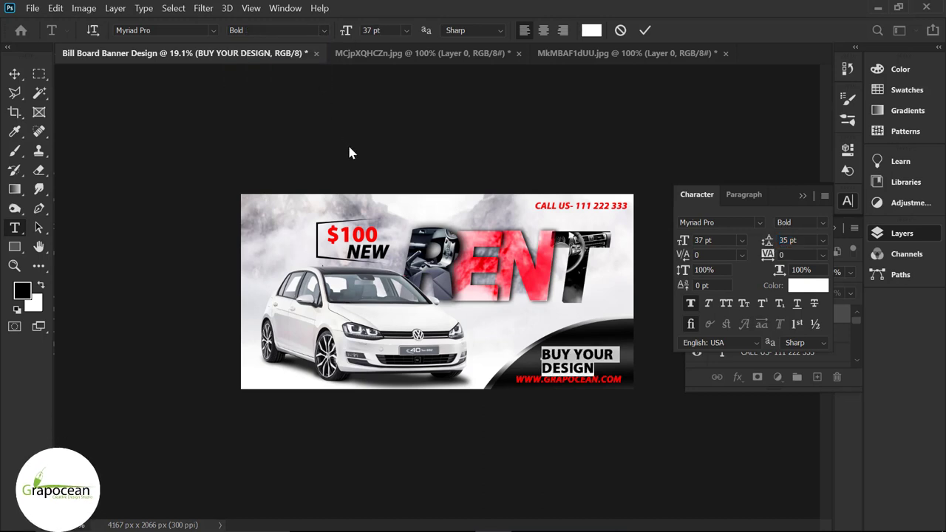
pyautogui.hotkey('ctrl', 'Return')
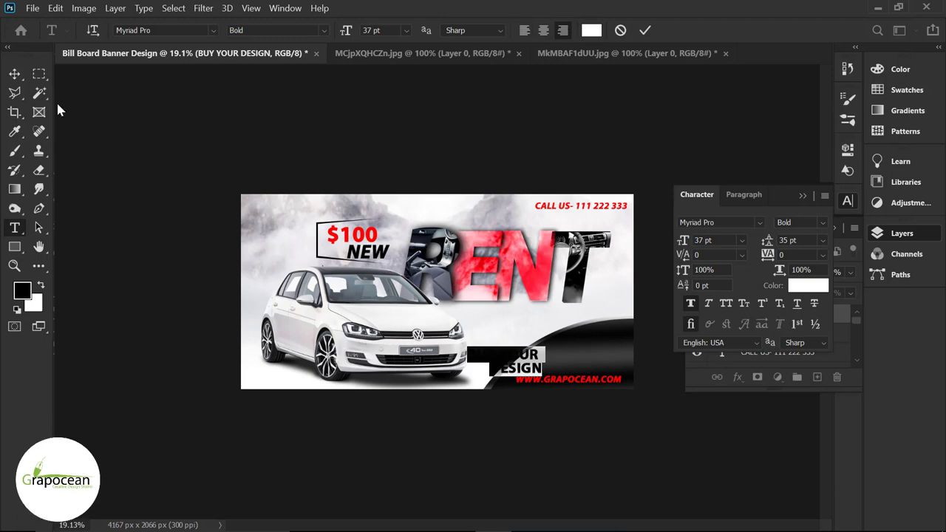
# Move BUY YOUR DESIGN right into the dark area and add a comma after YOUR.
pyautogui.press('v')
pyautogui.moveTo(563, 370); pyautogui.dragTo(618, 363)
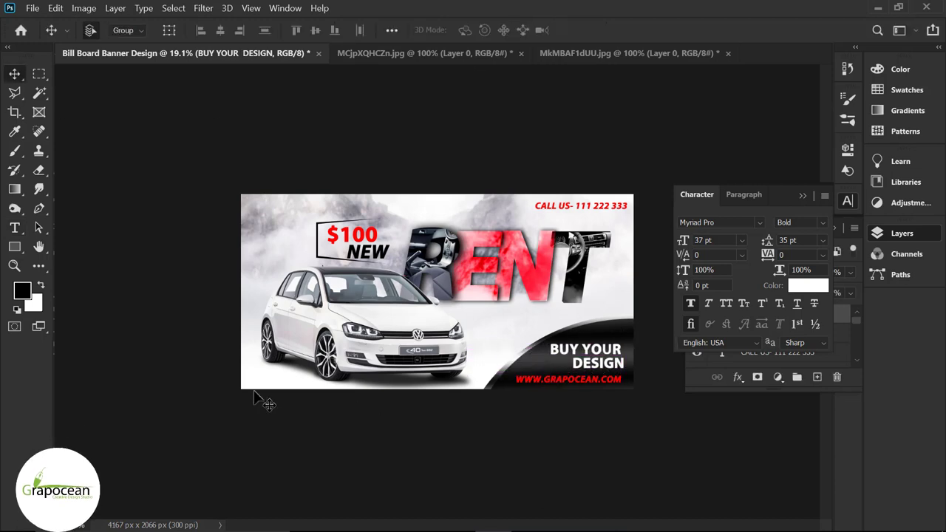
pyautogui.press('t')
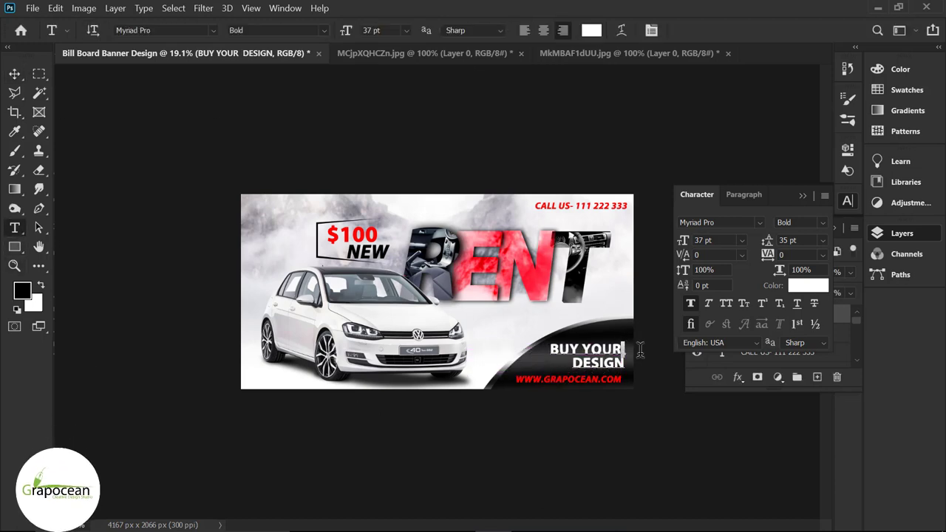
pyautogui.click(640, 350)
pyautogui.write(',')
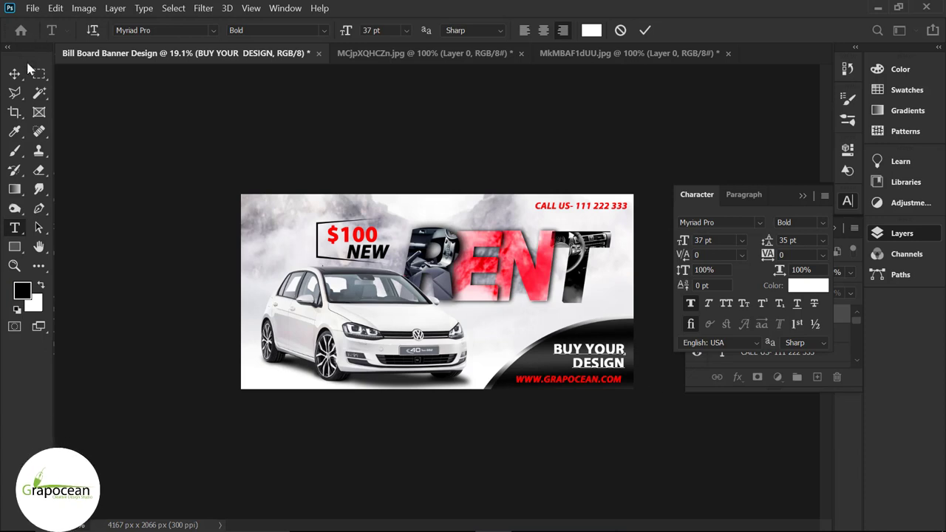
pyautogui.click(15, 73)
pyautogui.scroll(-2, 604, 443)
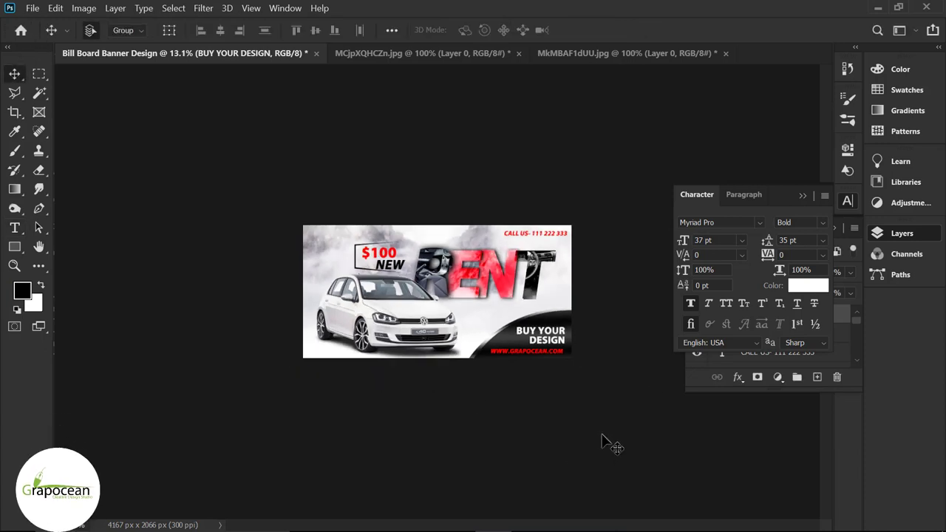
pyautogui.scroll(1, 600, 436)
pyautogui.scroll(1, 600, 436)
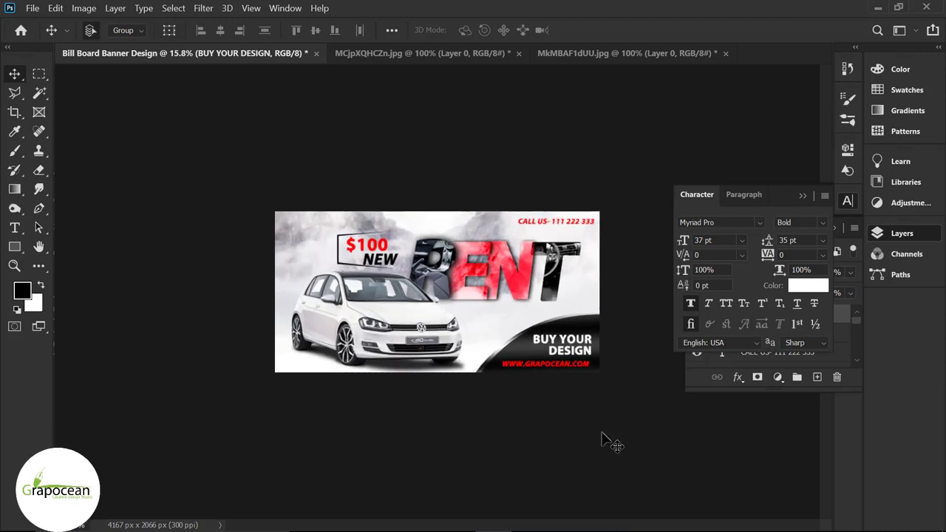
# Draw a black rectangle over the call-us line and send it beneath the text layers.
pyautogui.press('u')
pyautogui.moveTo(498, 207); pyautogui.dragTo(621, 228)
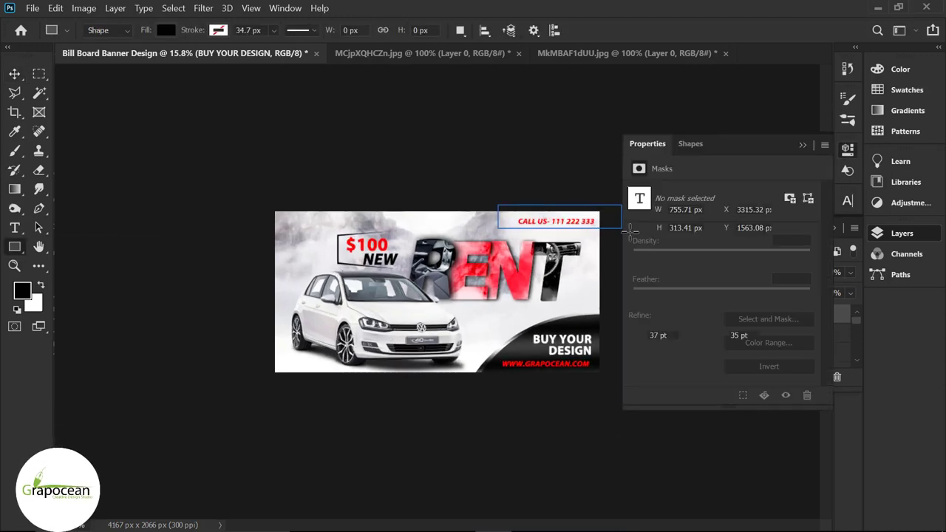
pyautogui.press('v')
pyautogui.click(802, 145)
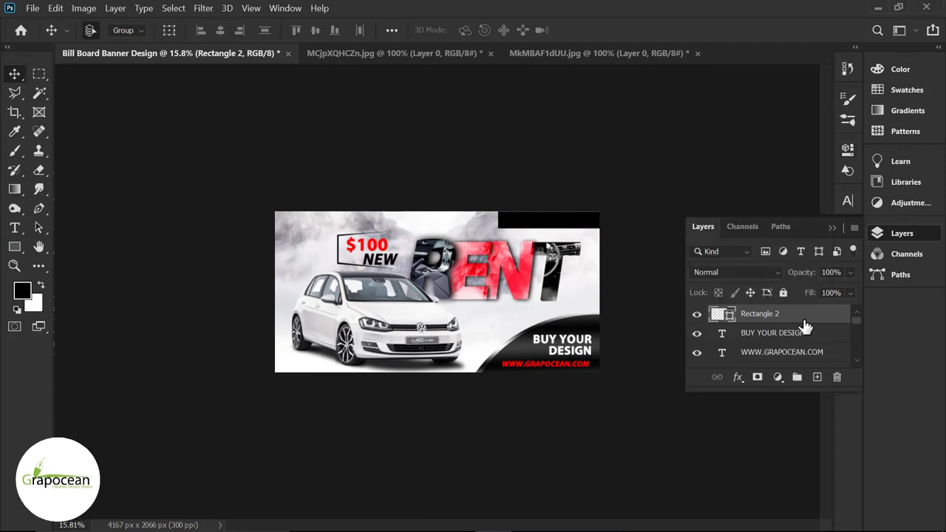
pyautogui.hotkey('ctrl', '[')
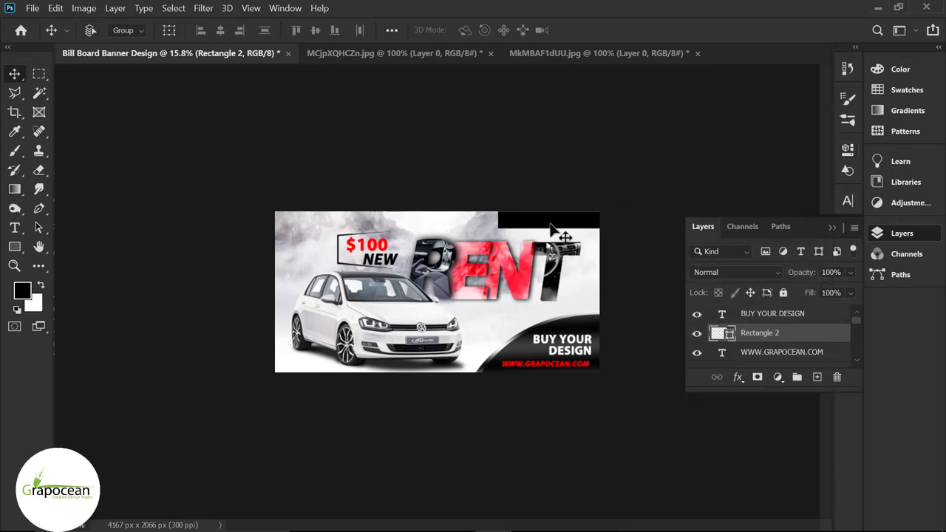
pyautogui.hotkey('ctrl', '[')
pyautogui.hotkey('ctrl', '[')
pyautogui.hotkey('ctrl', '[')
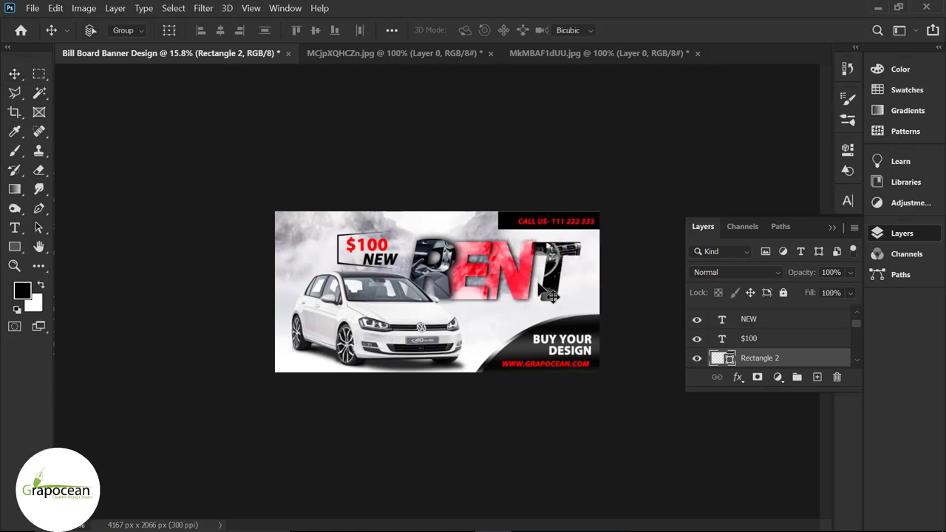
# Slant the black bar by skewing its lower-left corner to the right.
pyautogui.hotkey('ctrl', 't')
pyautogui.hotkey('ctrl', '+')
pyautogui.hotkey('ctrl', '+')
pyautogui.moveTo(552, 171); pyautogui.dragTo(580, 188)
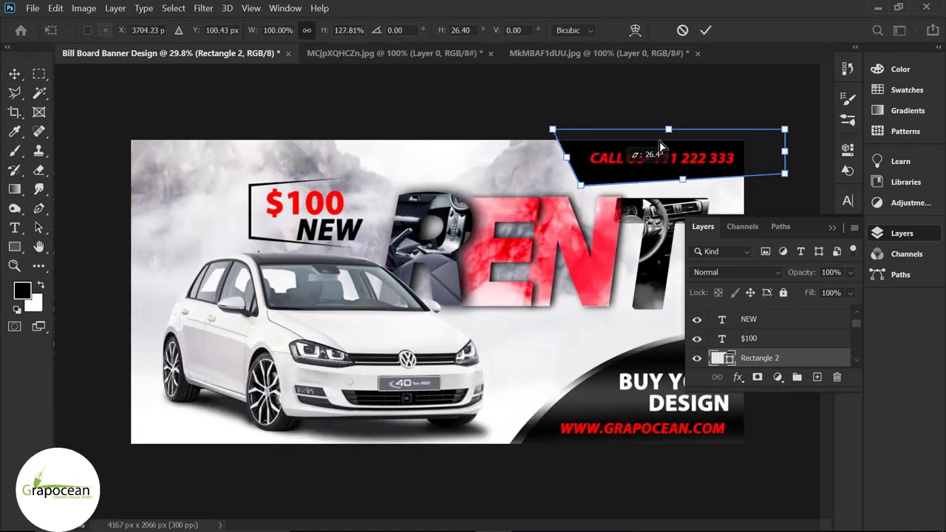
pyautogui.click(707, 31)
pyautogui.hotkey('ctrl', '-')
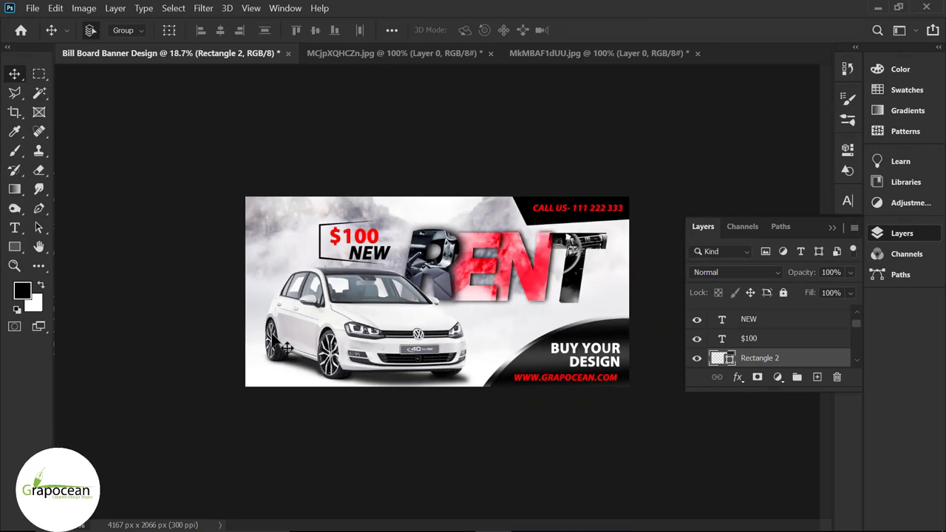